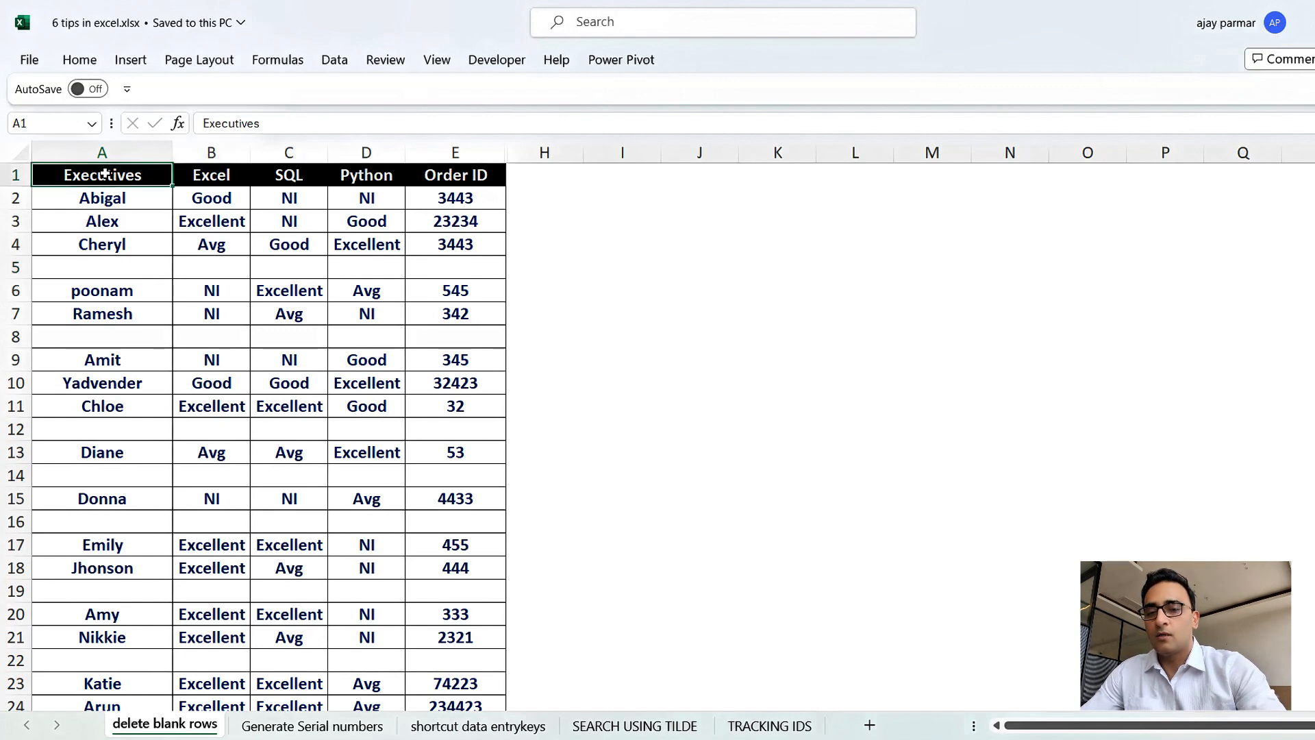
Select all blank cells in the table with Go To Special Blanks and delete them, shifting cells up.
{"action": "key", "text": "ctrl+shift+End"}
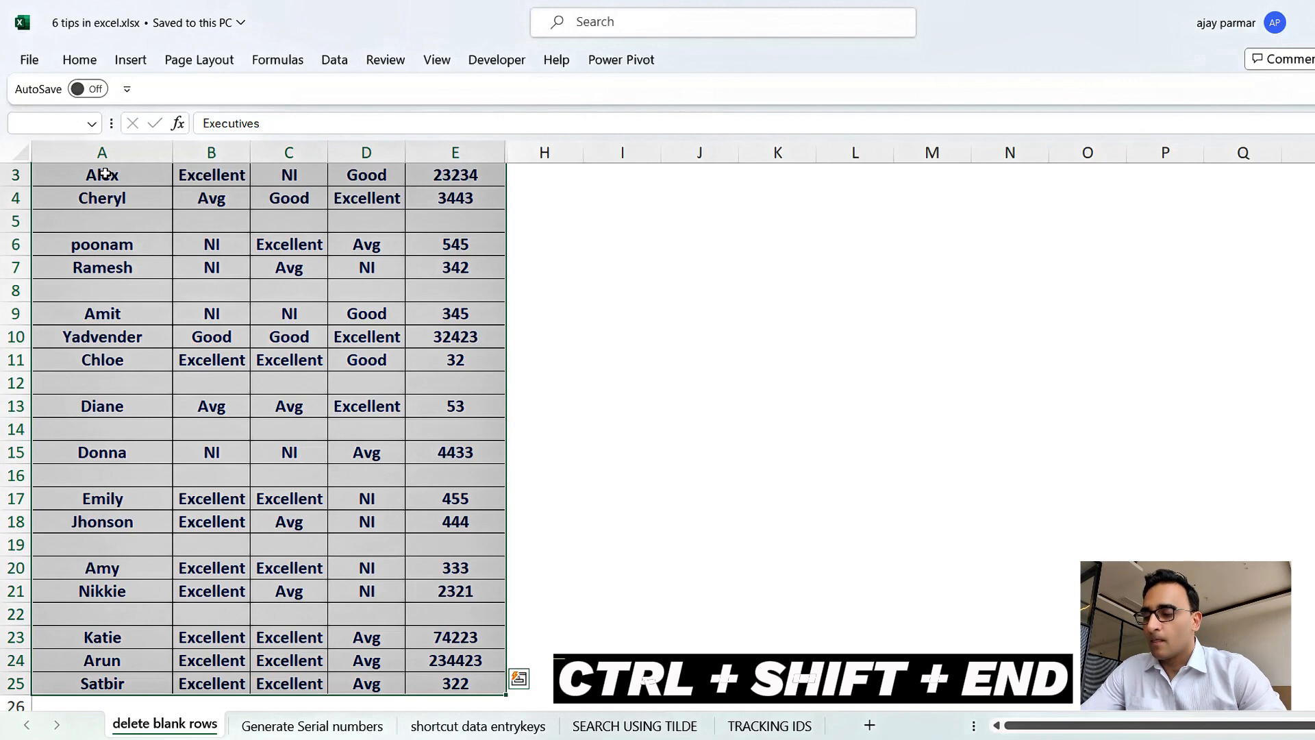
{"action": "key", "text": "ctrl+g"}
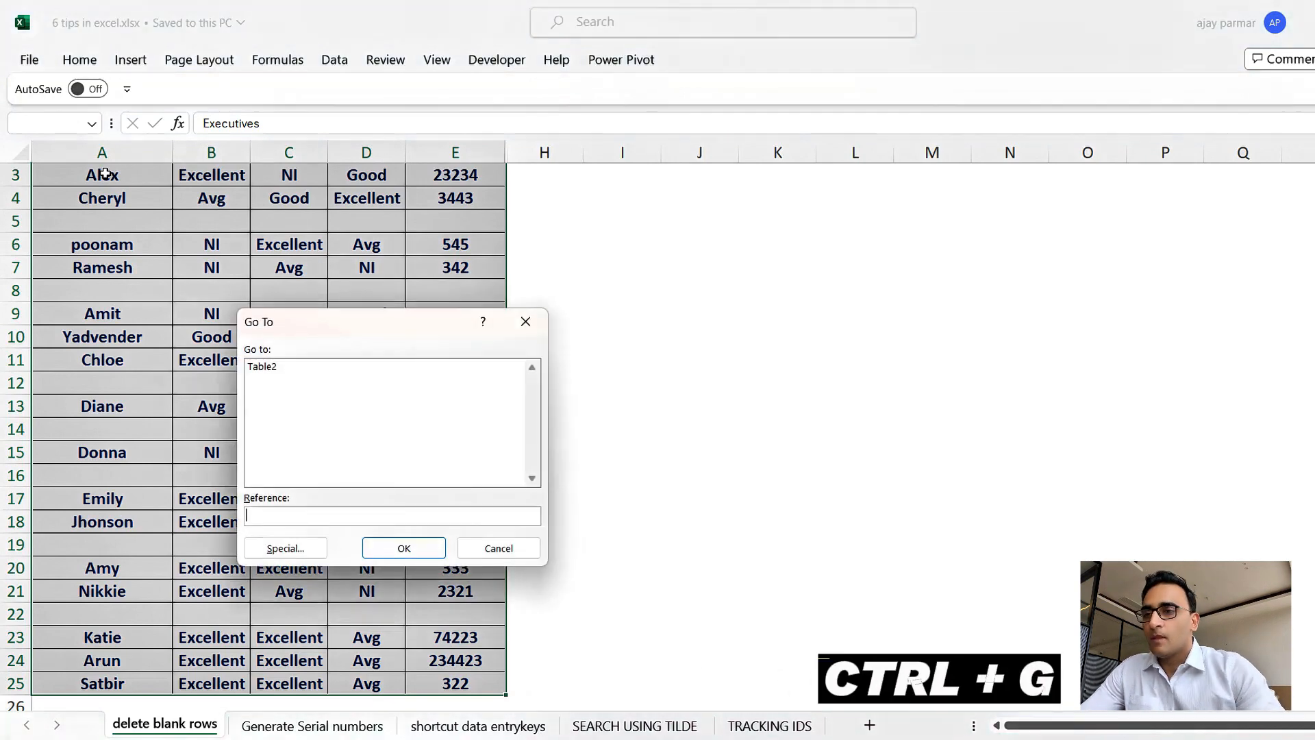
{"action": "left_click", "coordinate": [285, 548]}
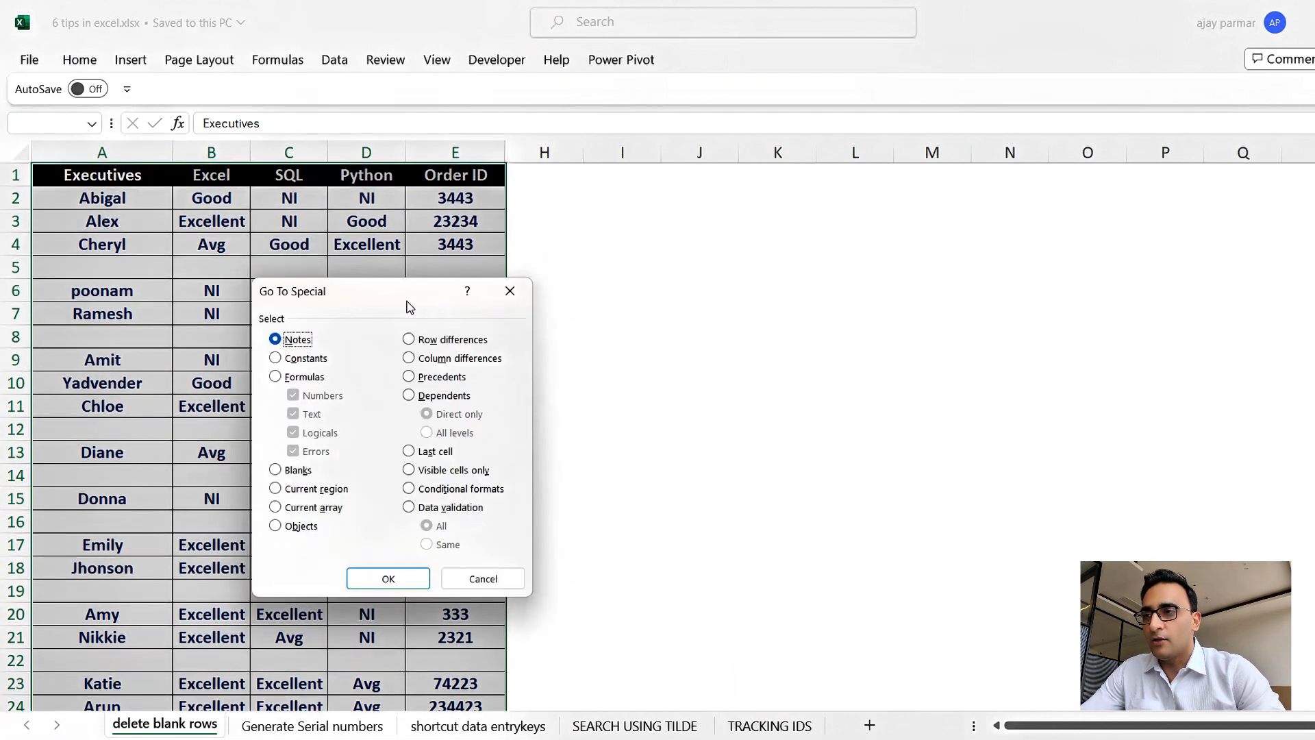
{"action": "left_click_drag", "start_coordinate": [401, 302], "coordinate": [454, 283]}
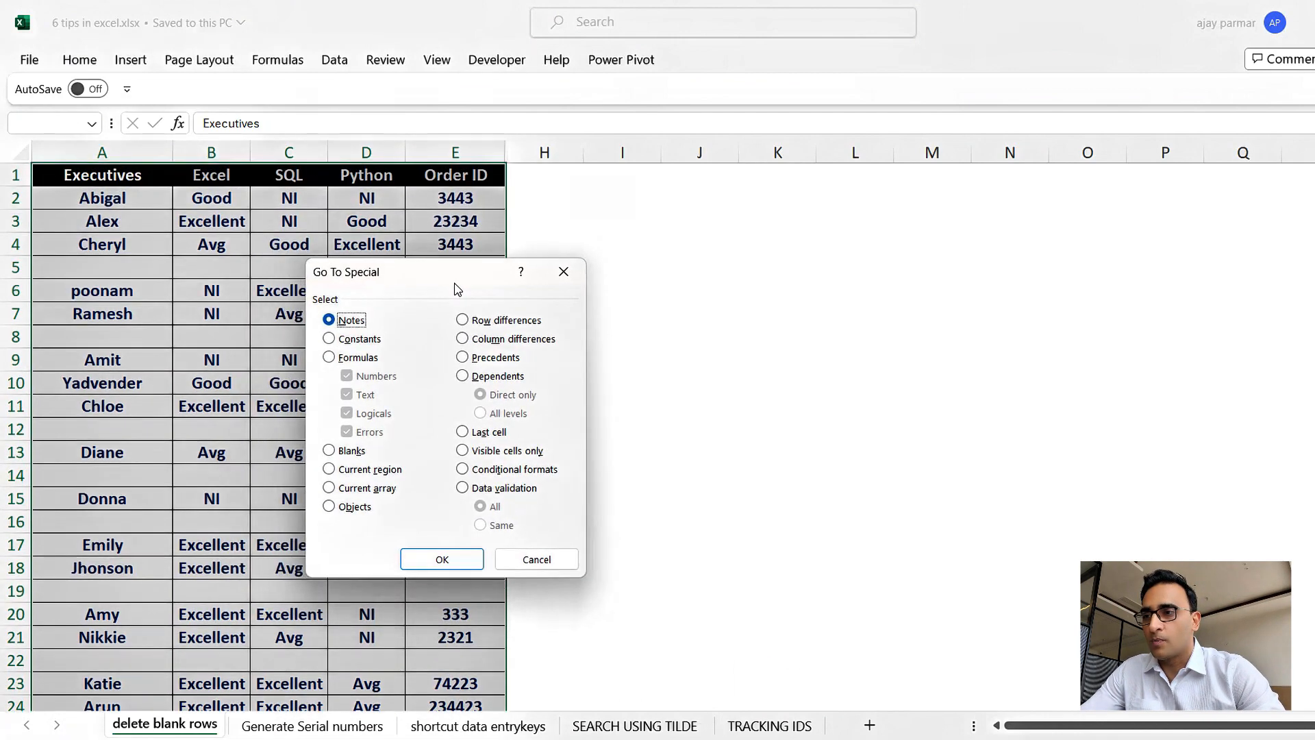
{"action": "left_click", "coordinate": [345, 455]}
{"action": "left_click", "coordinate": [447, 558]}
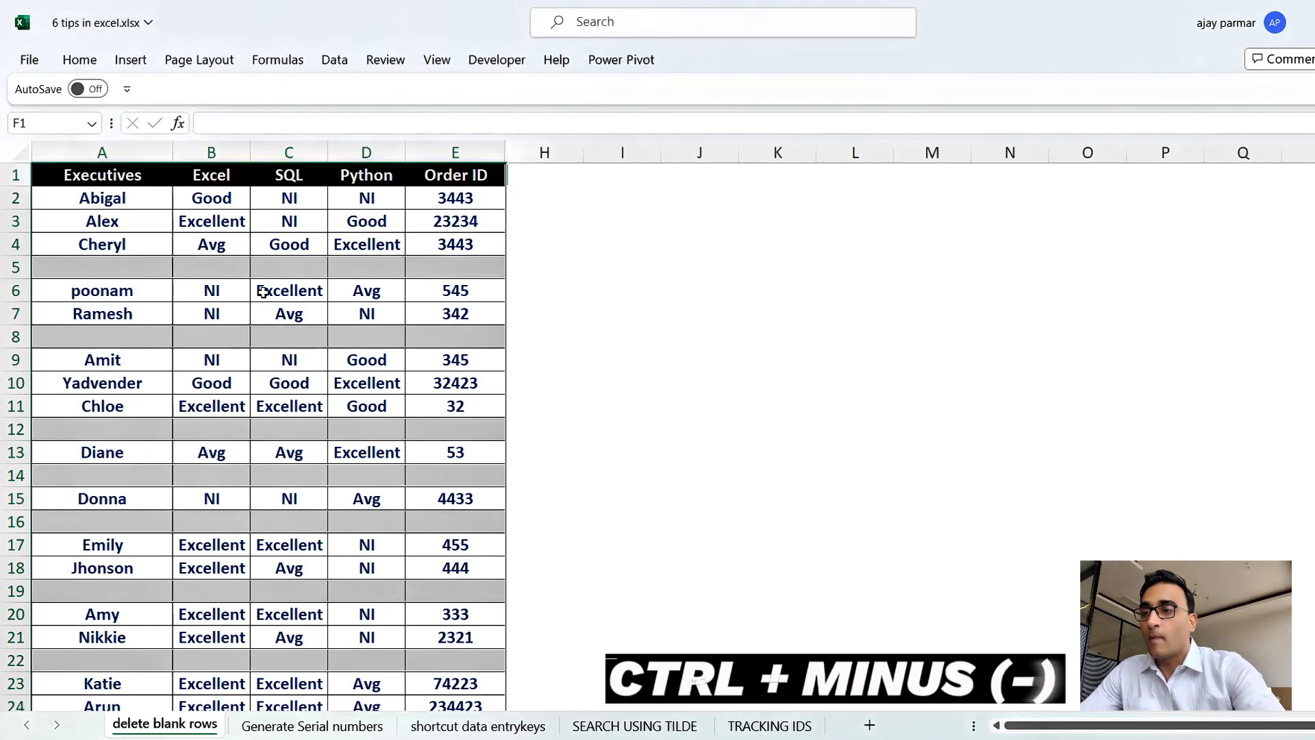
{"action": "key", "text": "ctrl+minus"}
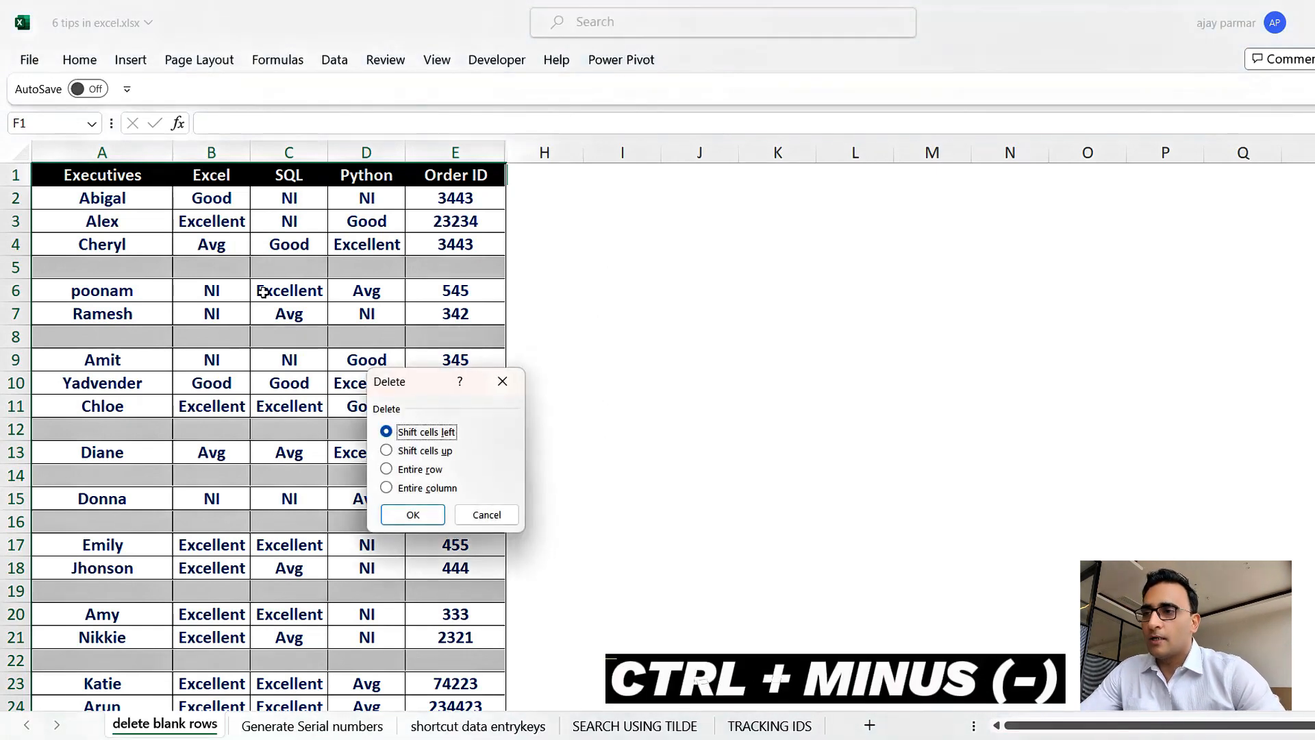
{"action": "left_click", "coordinate": [392, 452]}
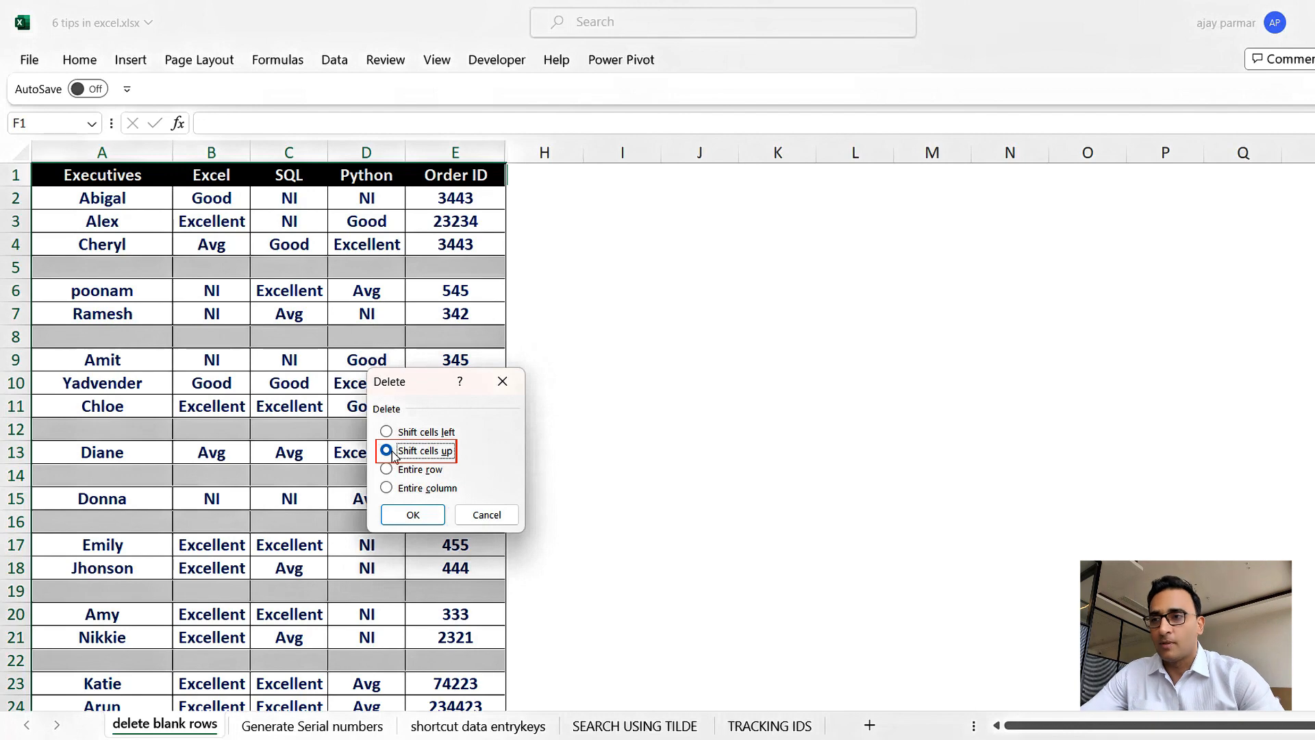
{"action": "left_click", "coordinate": [413, 515]}
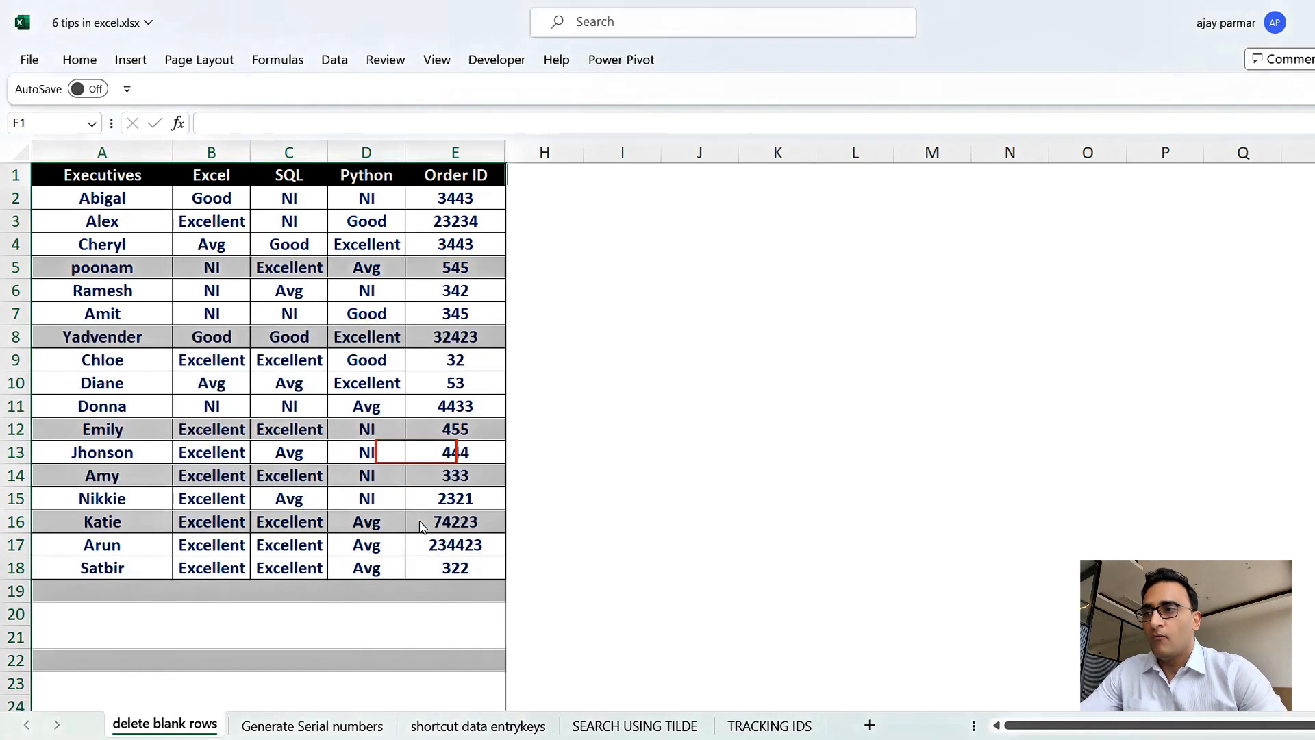
{"action": "left_click", "coordinate": [304, 414]}
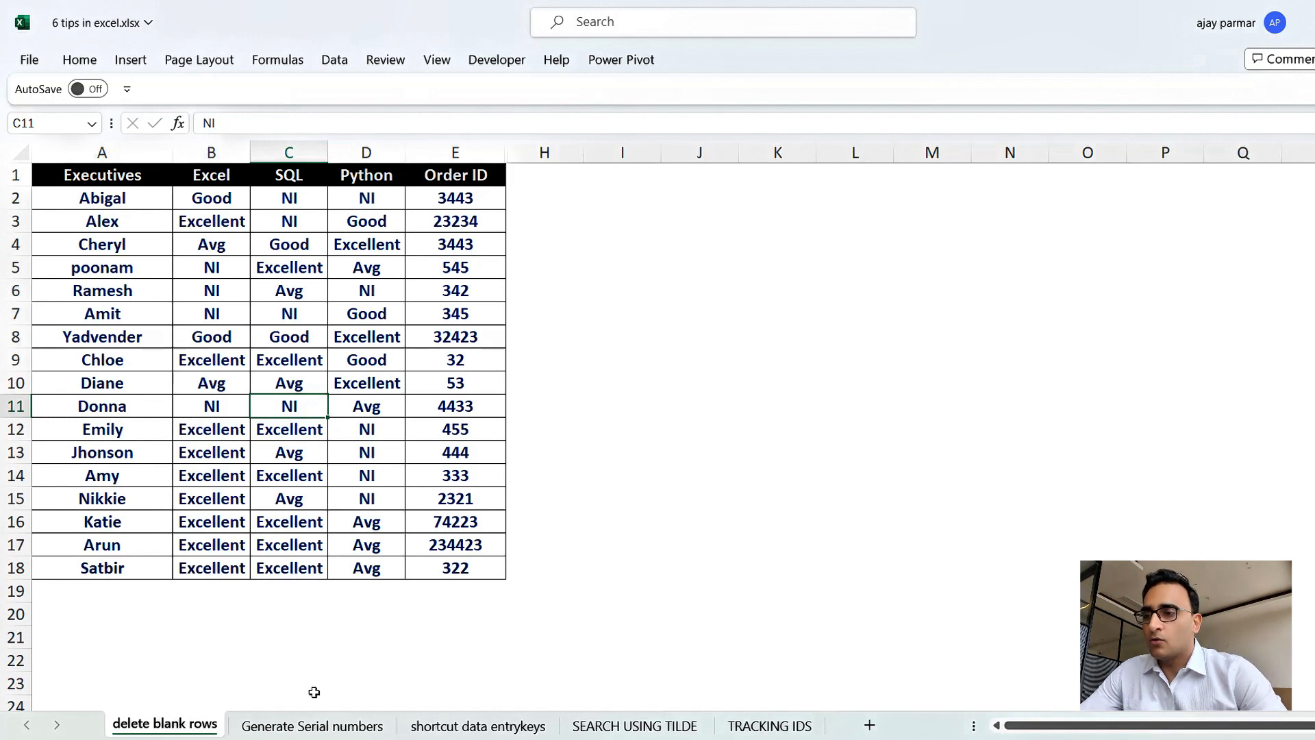
Clear the existing serial numbers from column A on the Generate Serial numbers sheet.
{"action": "left_click", "coordinate": [308, 730]}
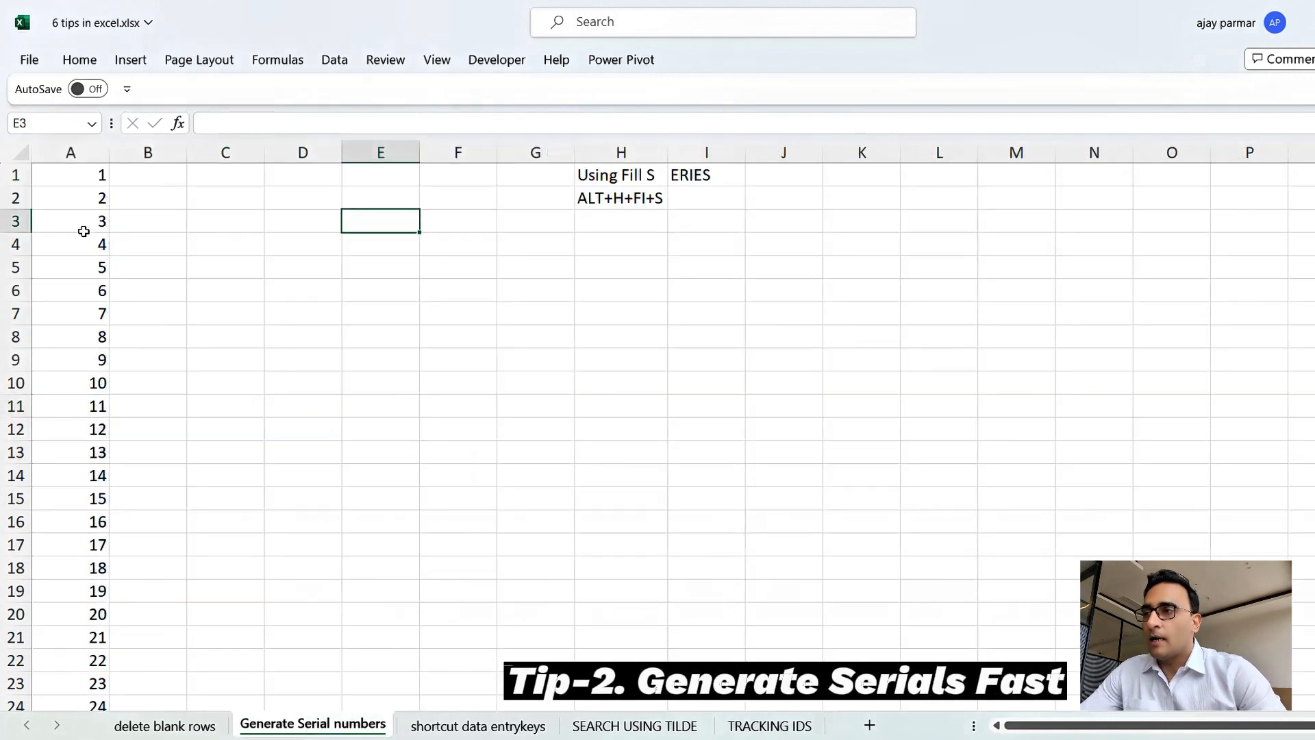
{"action": "left_click", "coordinate": [84, 232]}
{"action": "key", "text": "Up"}
{"action": "key", "text": "Up"}
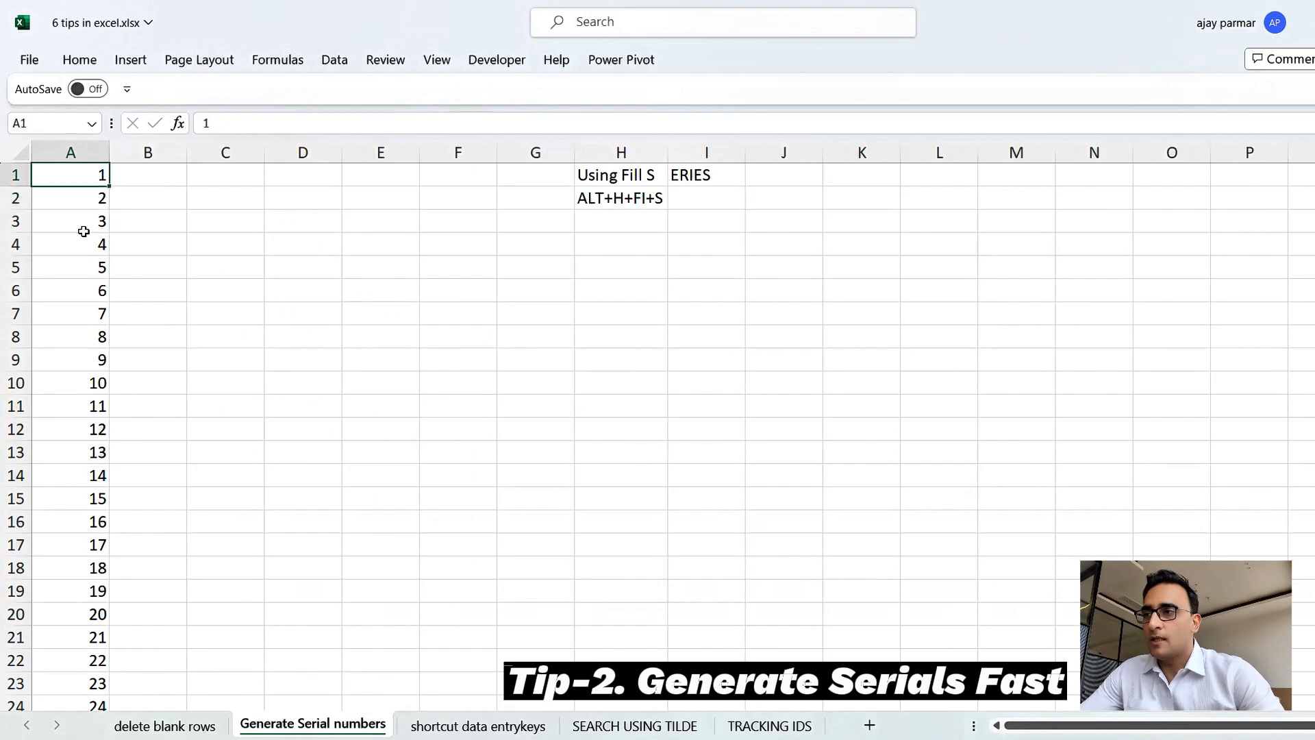
{"action": "key", "text": "ctrl+shift+Down"}
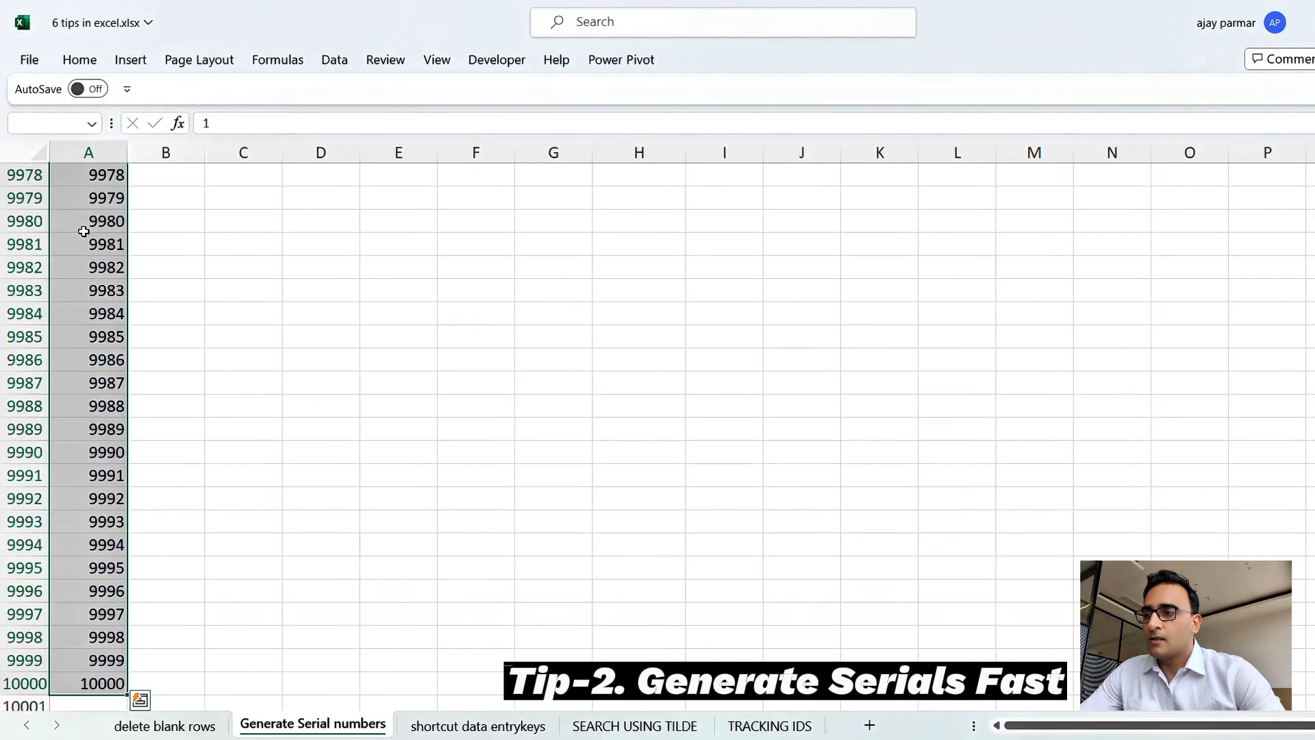
{"action": "key", "text": "ctrl+shift+Up"}
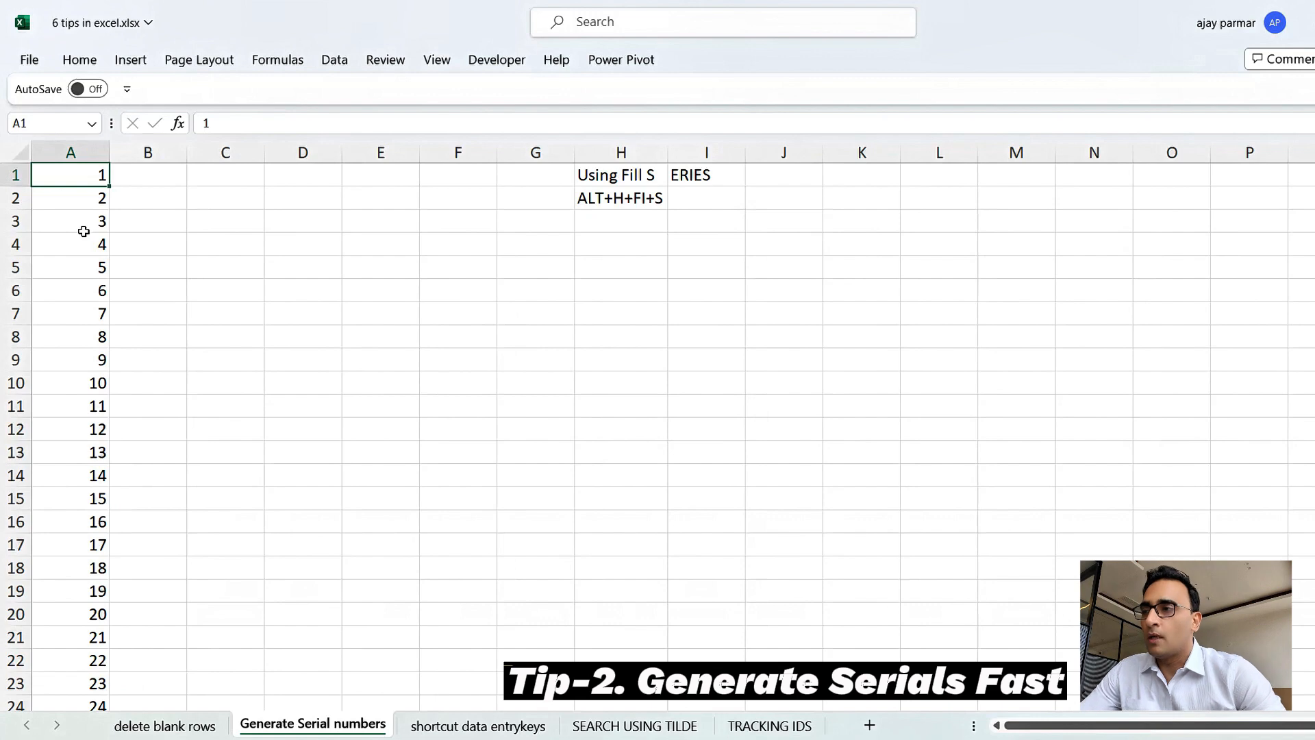
{"action": "key", "text": "ctrl+shift+Down"}
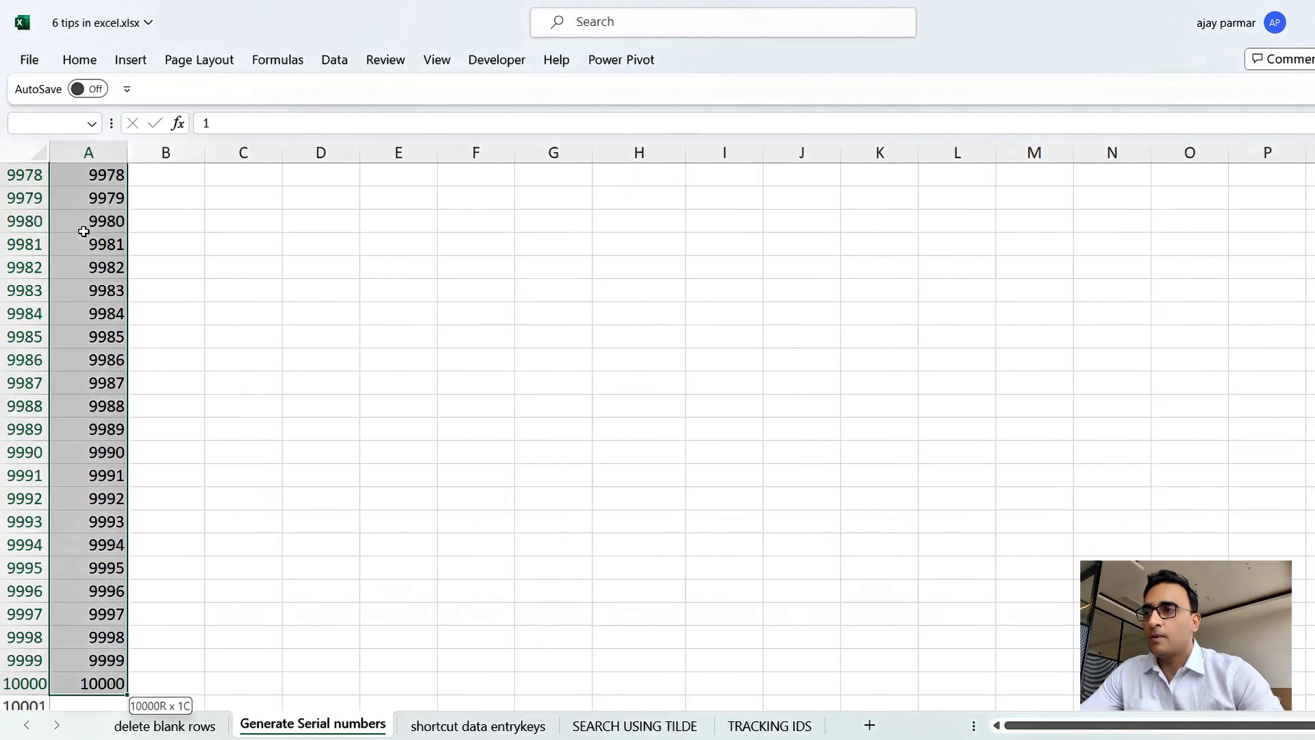
{"action": "key", "text": "Delete"}
Enter 1 in cell A1.
{"action": "key", "text": "ctrl+shift+Up"}
{"action": "type", "text": "1"}
{"action": "key", "text": "Return"}
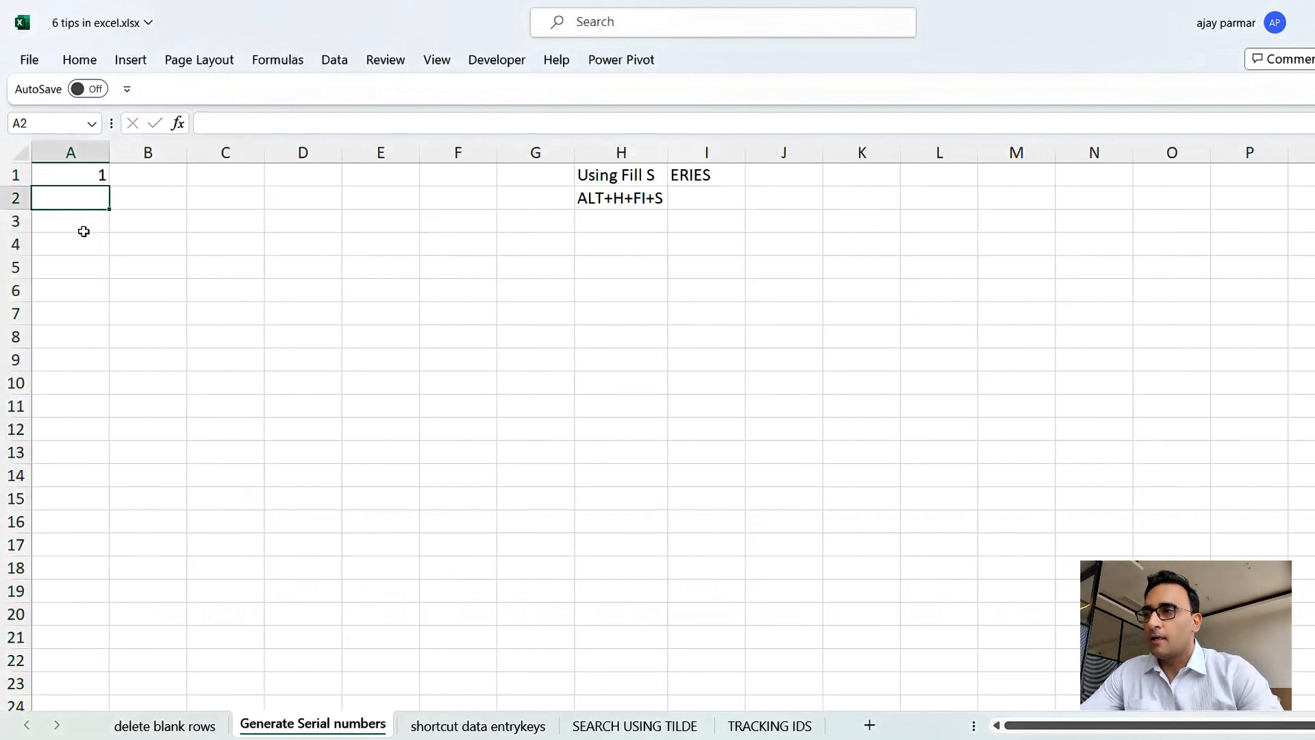
Try filling a series from A1 down to row 12 with the fill handle, then undo the fill.
{"action": "key", "text": "Up"}
{"action": "left_click_drag", "start_coordinate": [109, 186], "coordinate": [127, 443]}
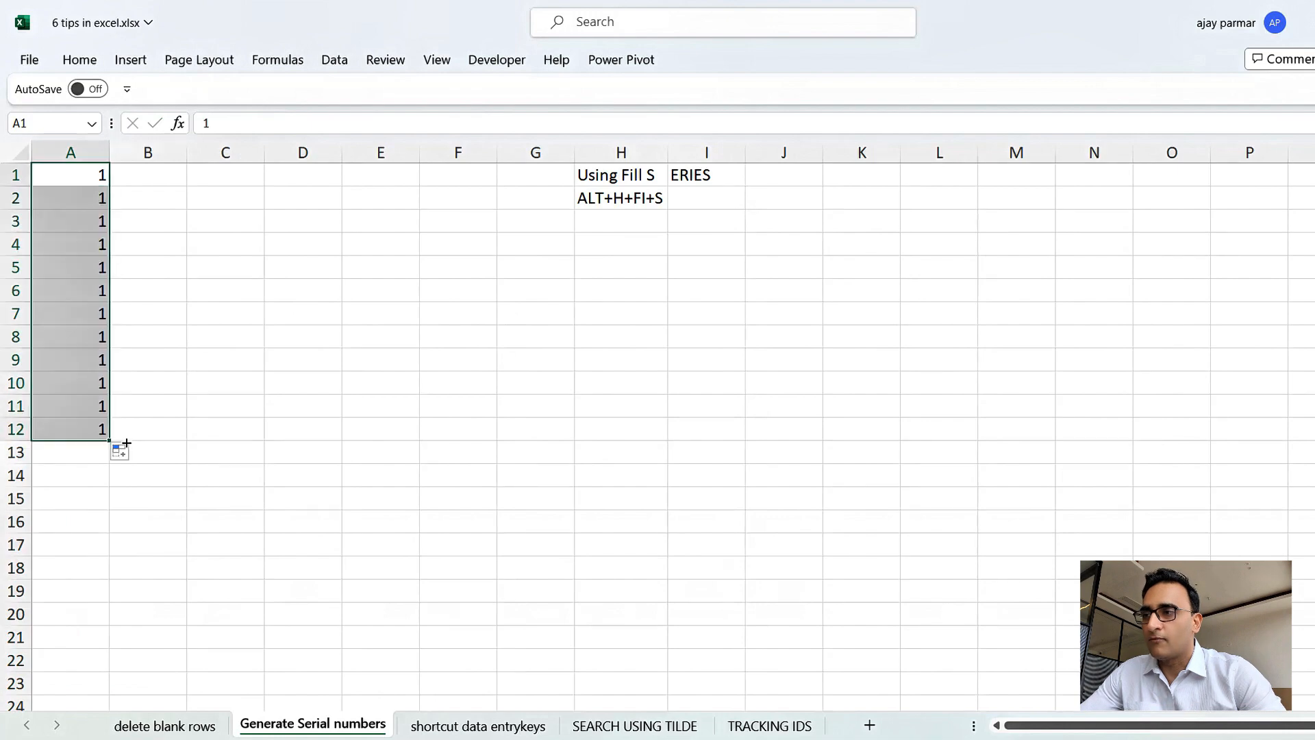
{"action": "left_click", "coordinate": [127, 452]}
{"action": "left_click", "coordinate": [124, 498]}
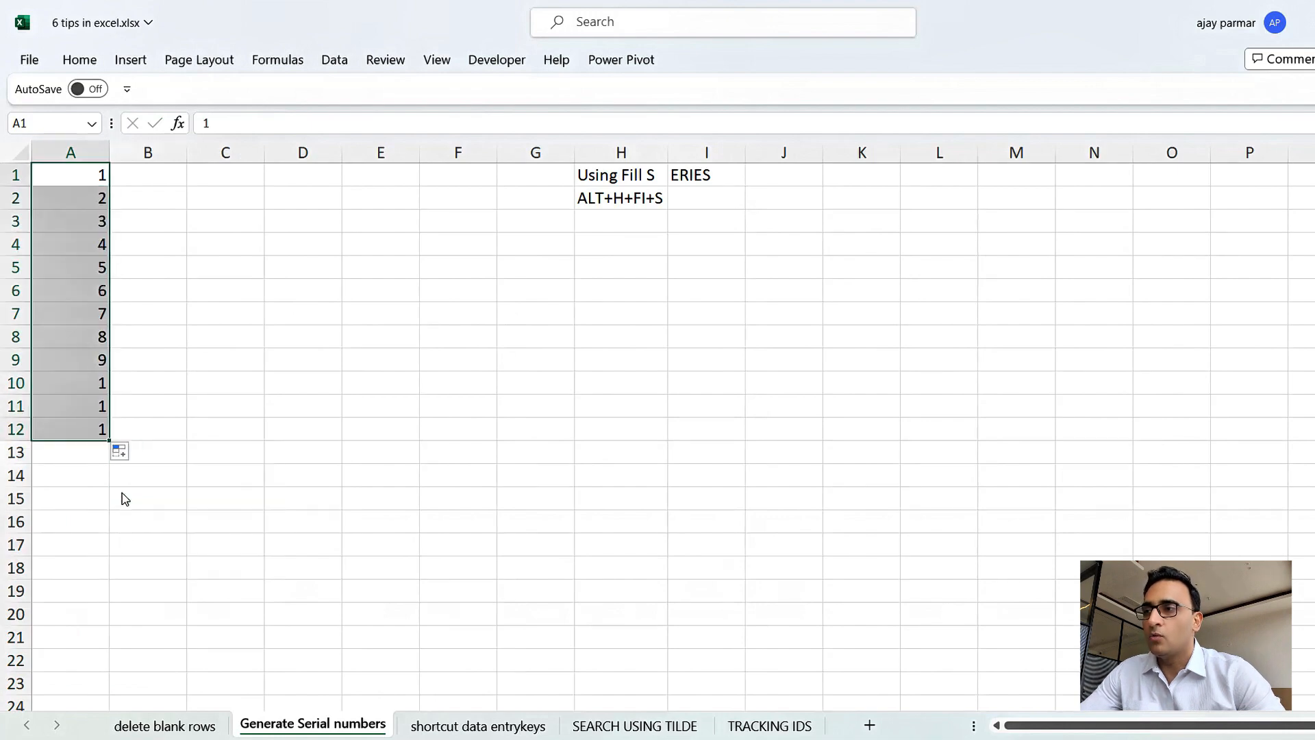
{"action": "left_click", "coordinate": [87, 283]}
{"action": "key", "text": "ctrl+z"}
{"action": "key", "text": "ctrl+z"}
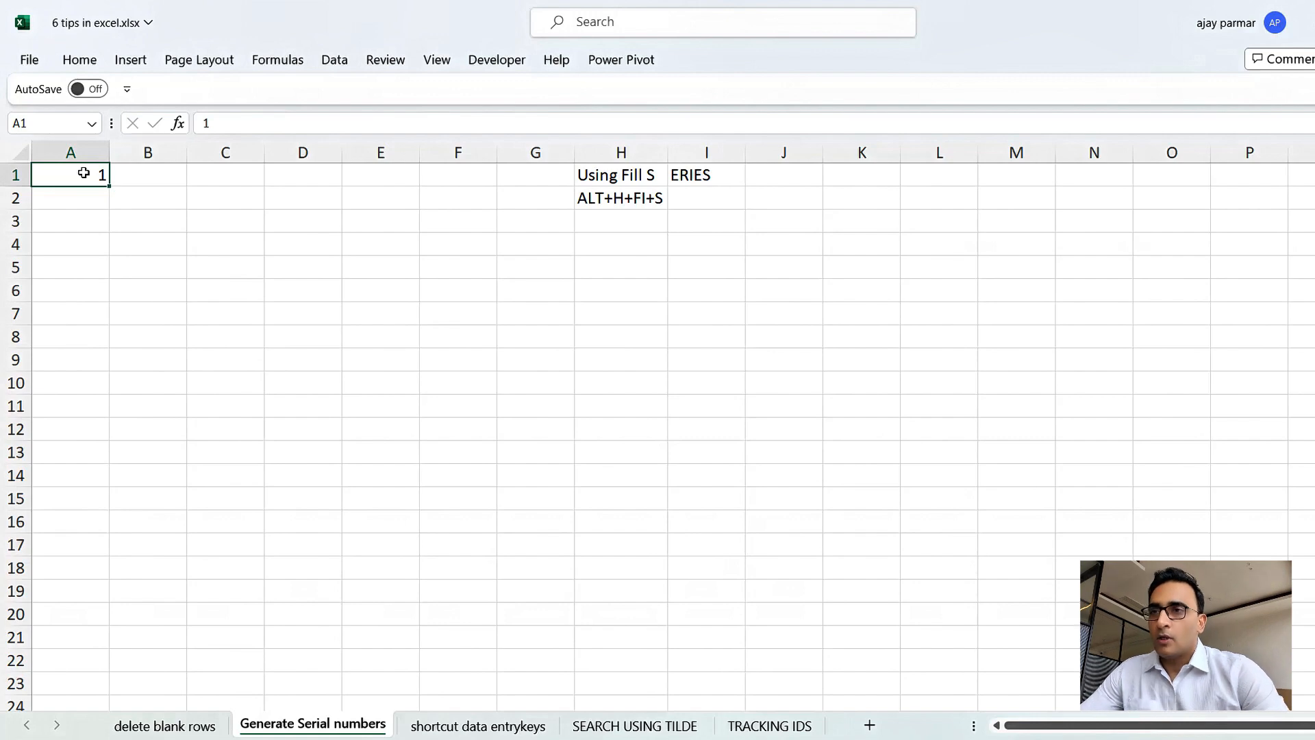
Fill a linear series down the column from A1 with step 1 and stop value 100.
{"action": "key", "text": "alt+h"}
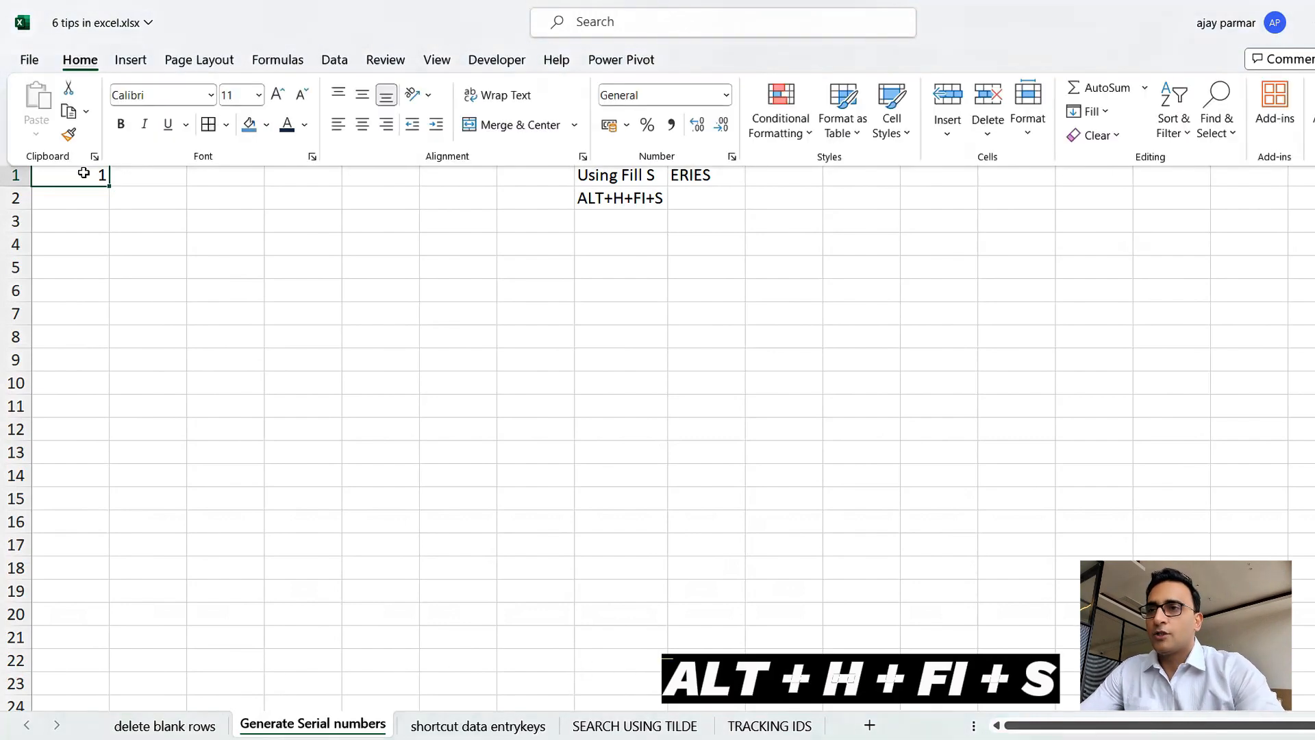
{"action": "key", "text": "f"}
{"action": "key", "text": "i"}
{"action": "key", "text": "s"}
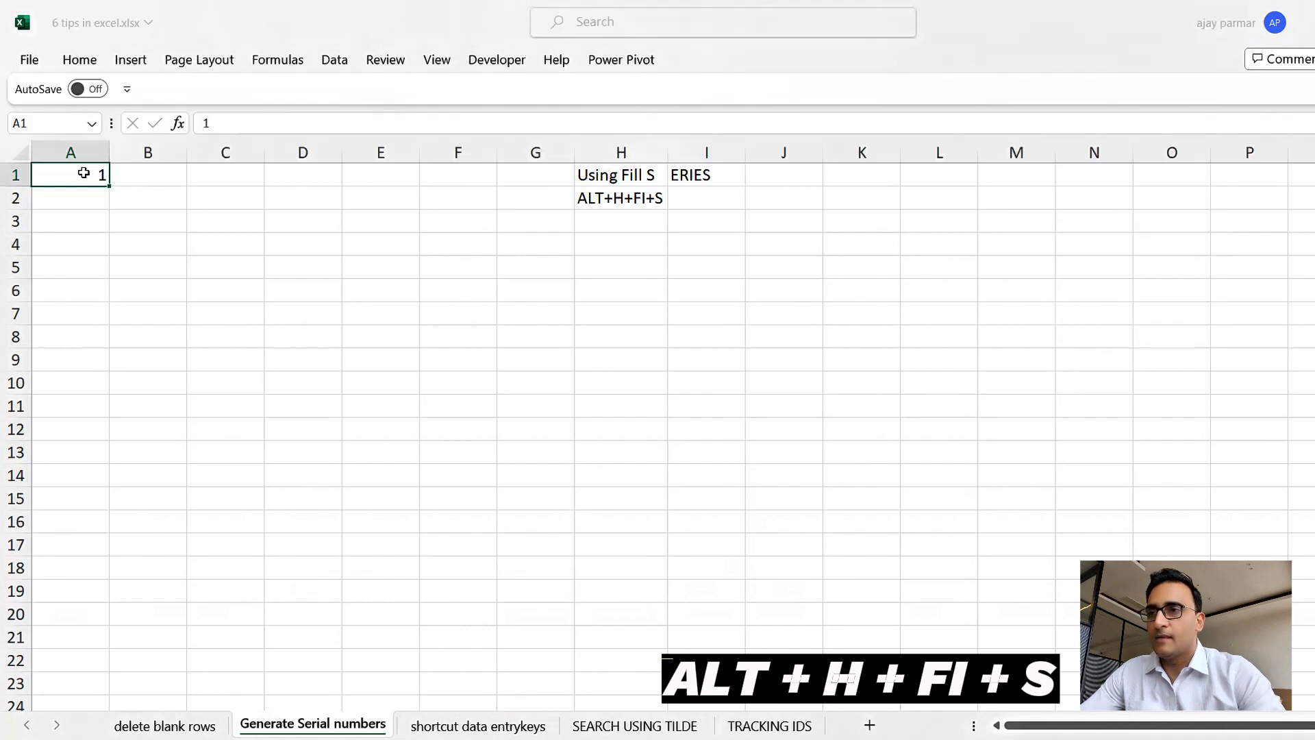
{"action": "left_click_drag", "start_coordinate": [429, 325], "coordinate": [404, 240]}
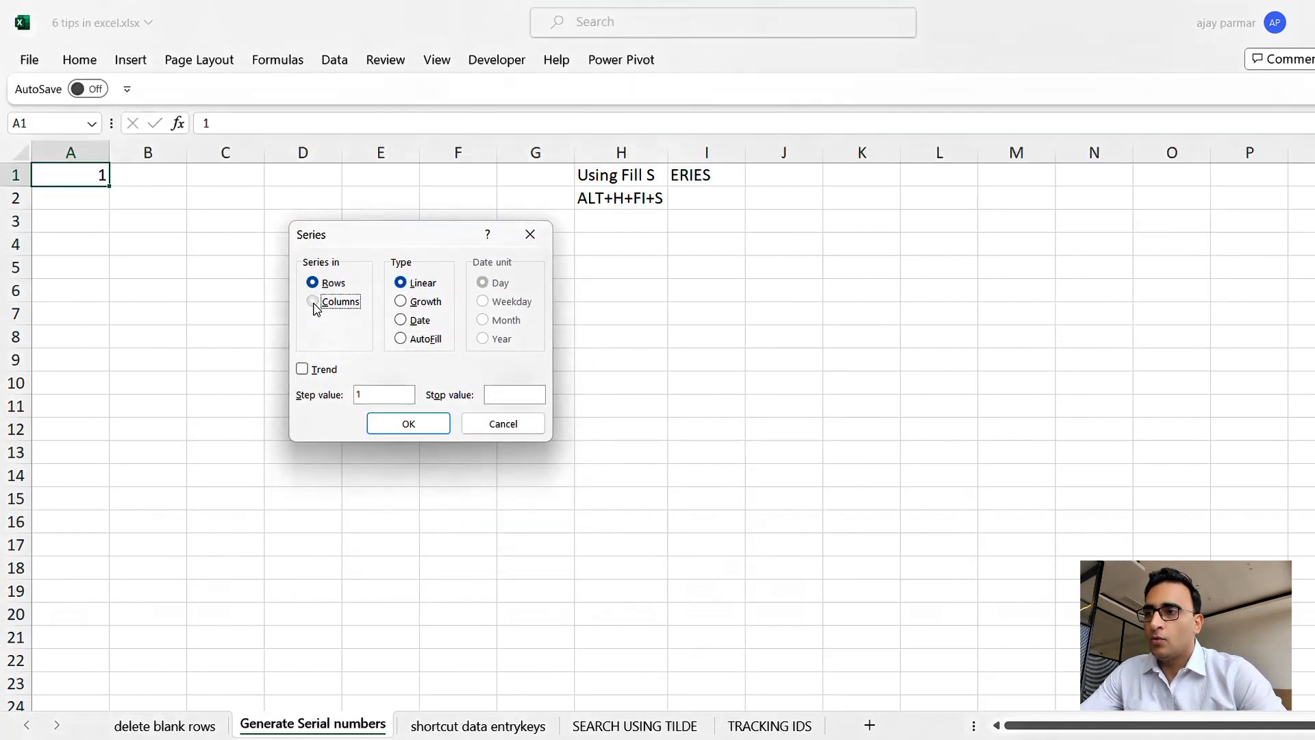
{"action": "left_click", "coordinate": [314, 302]}
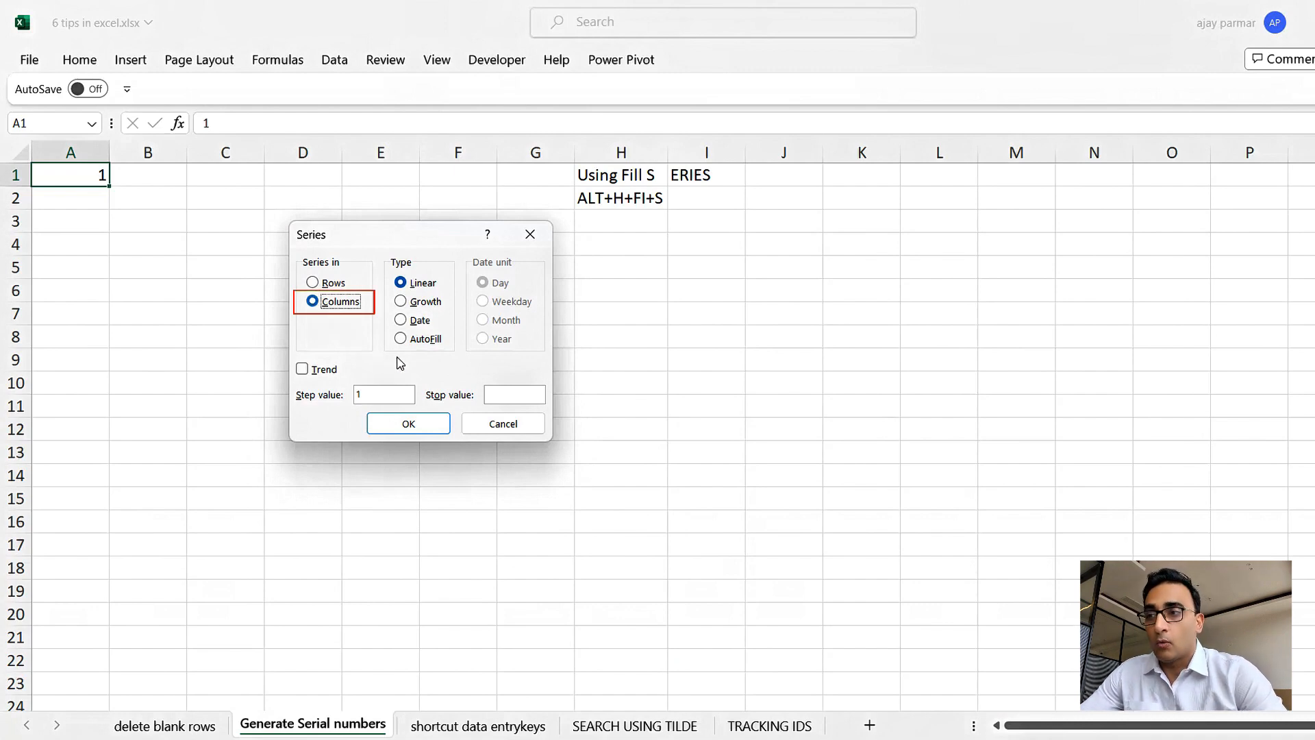
{"action": "left_click", "coordinate": [492, 395]}
{"action": "type", "text": "10"}
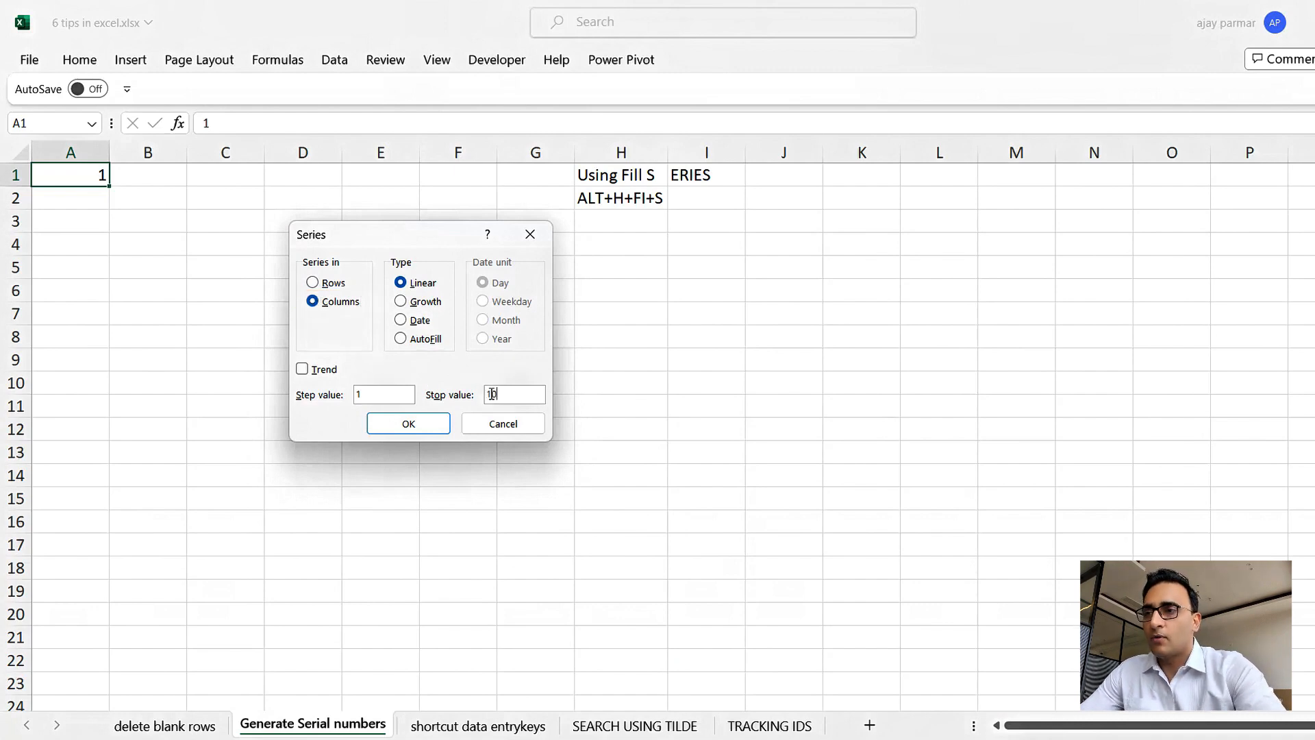
{"action": "type", "text": "0"}
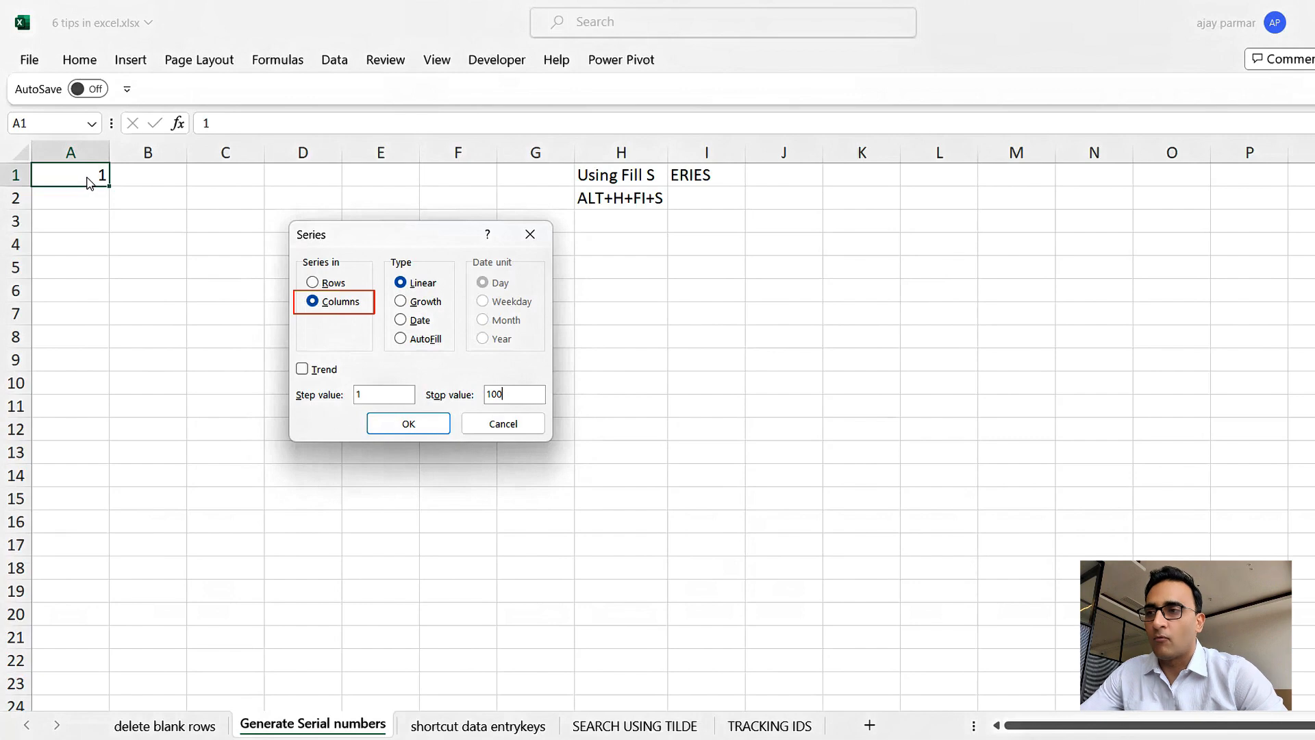
{"action": "left_click", "coordinate": [414, 431]}
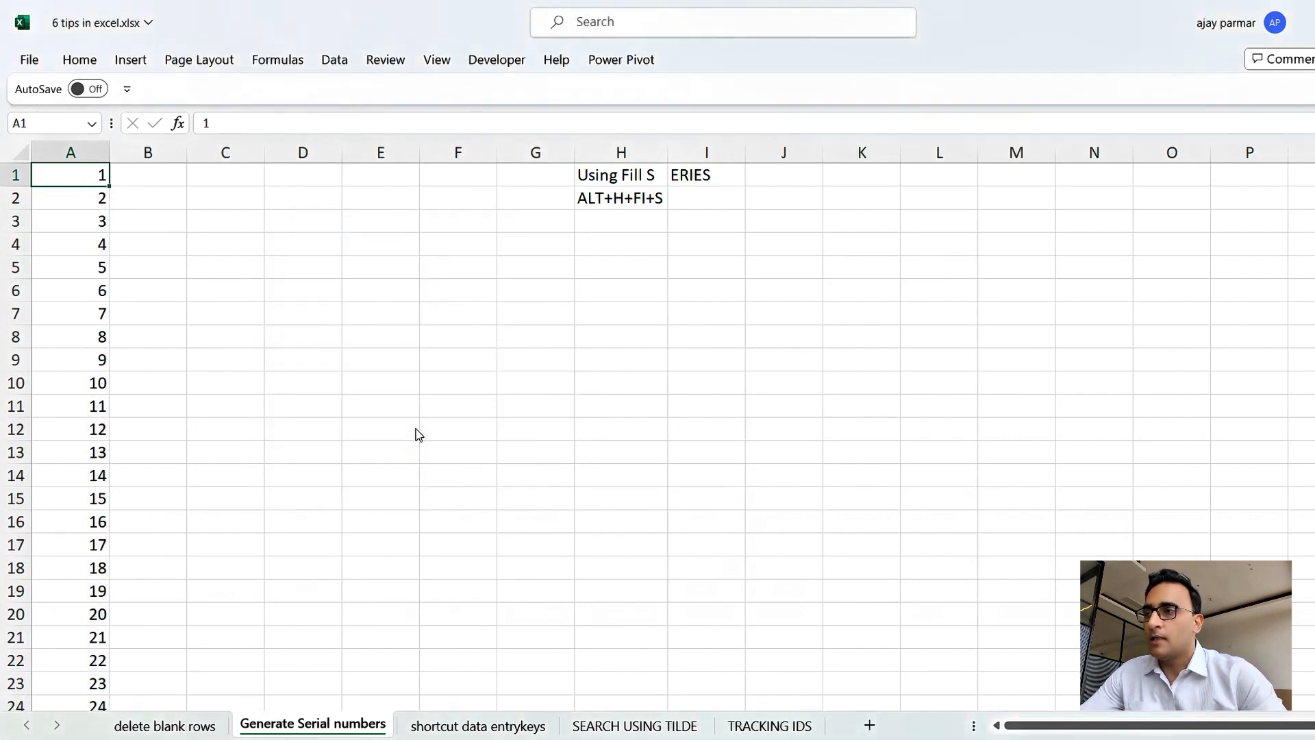
{"action": "key", "text": "Down"}
{"action": "key", "text": "ctrl+Down"}
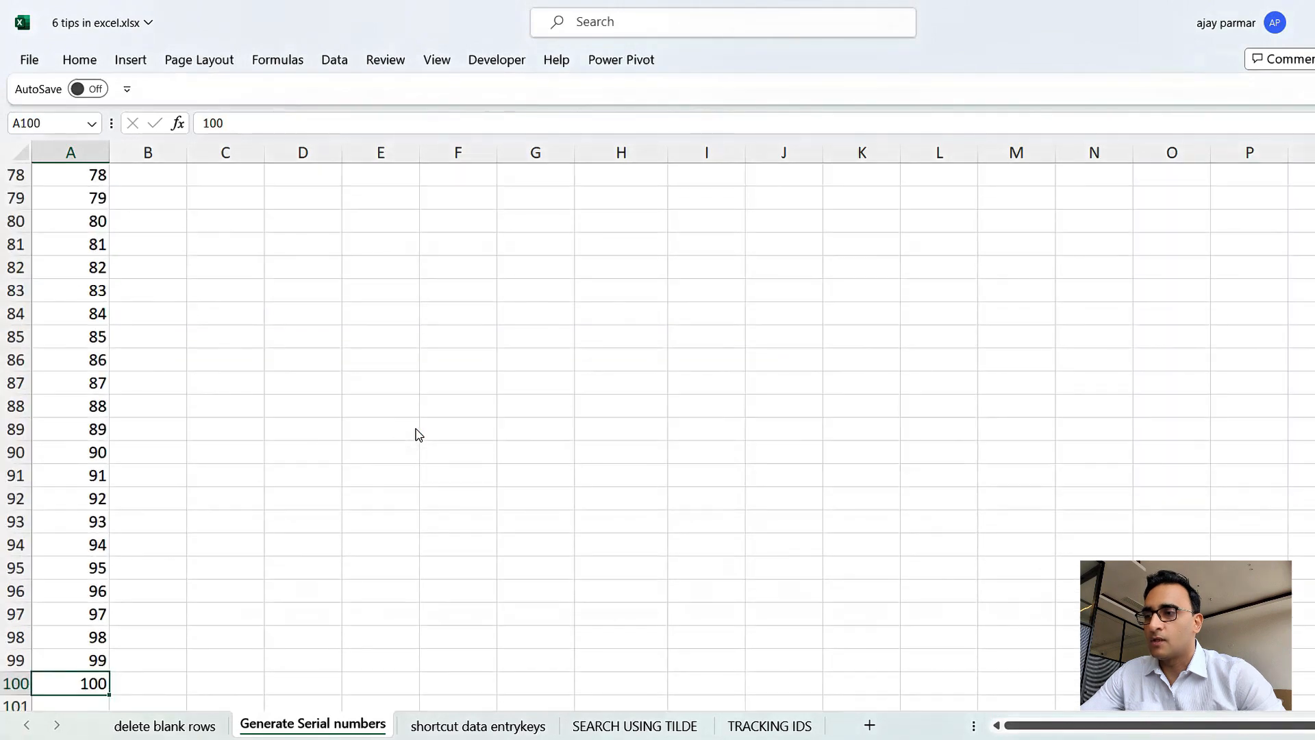
{"action": "key", "text": "ctrl+Up"}
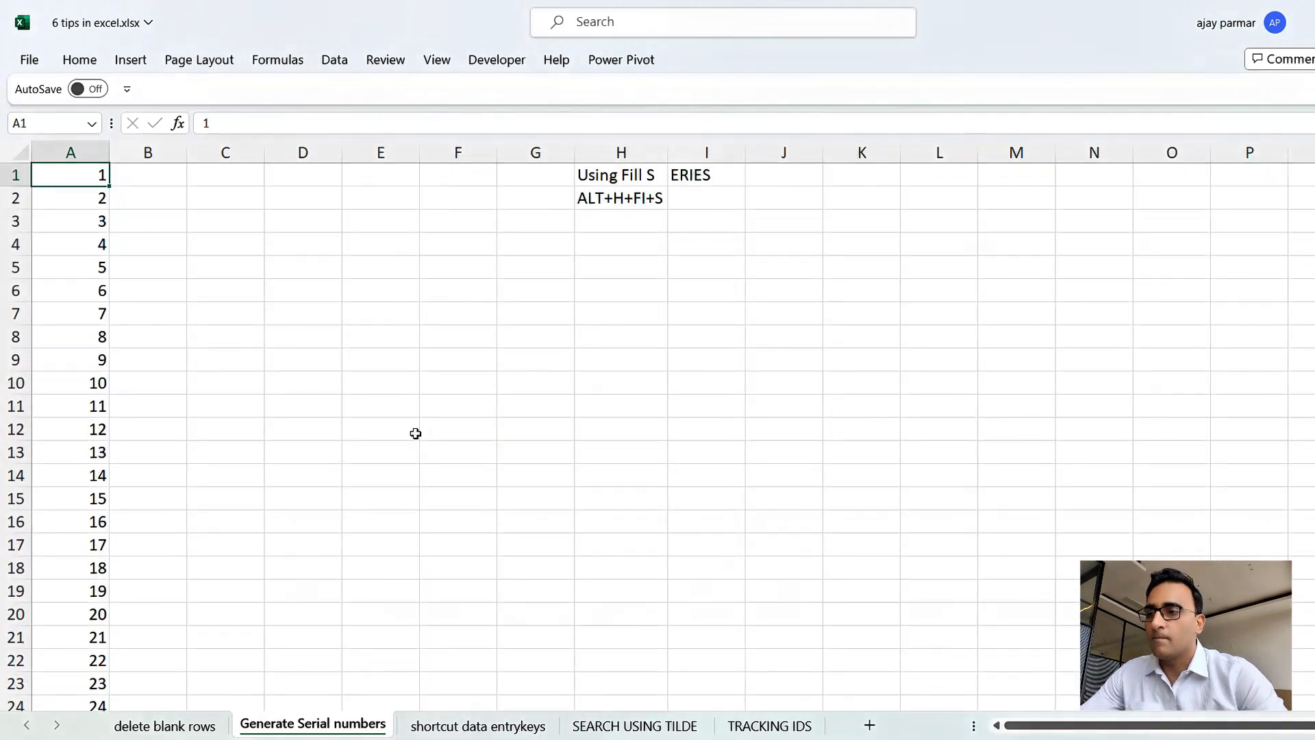
Open the shortcut data entrykeys sheet and select cell B3 in the Executive column.
{"action": "left_click", "coordinate": [483, 727]}
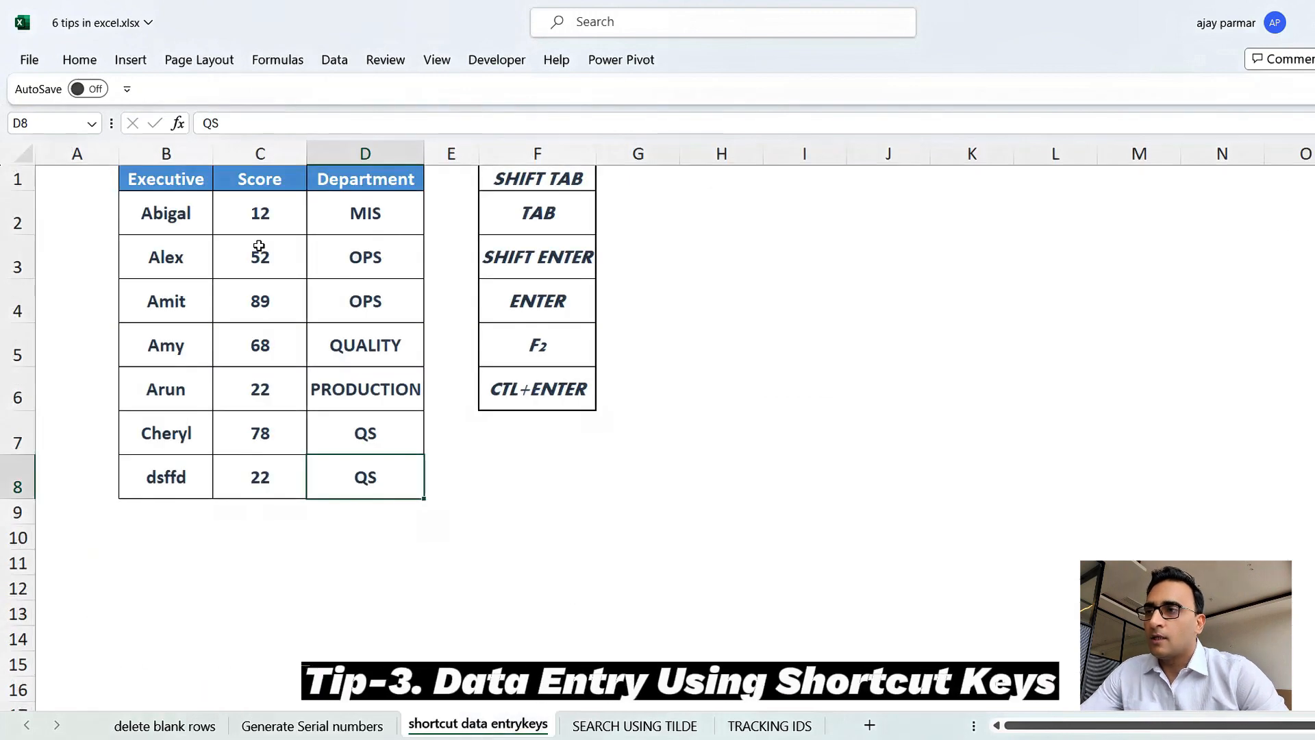
{"action": "left_click", "coordinate": [259, 245]}
{"action": "left_click", "coordinate": [190, 214]}
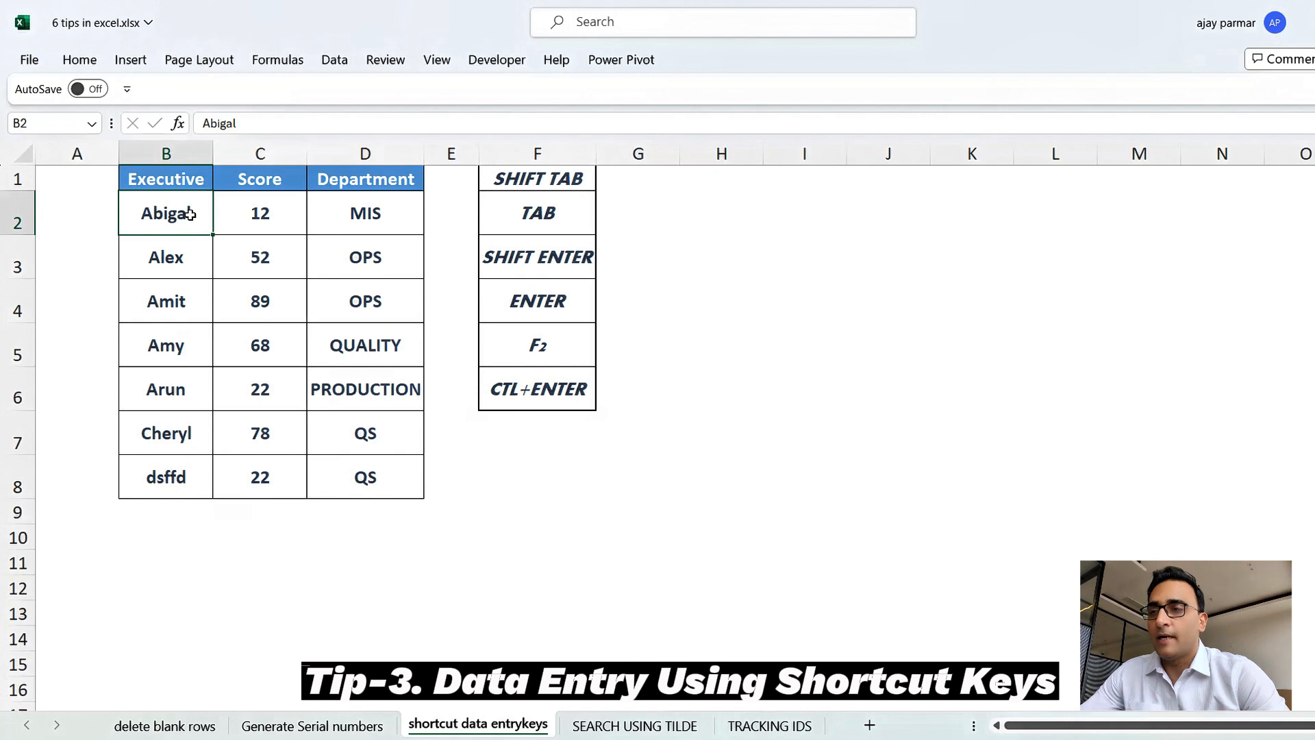
{"action": "left_click", "coordinate": [244, 252]}
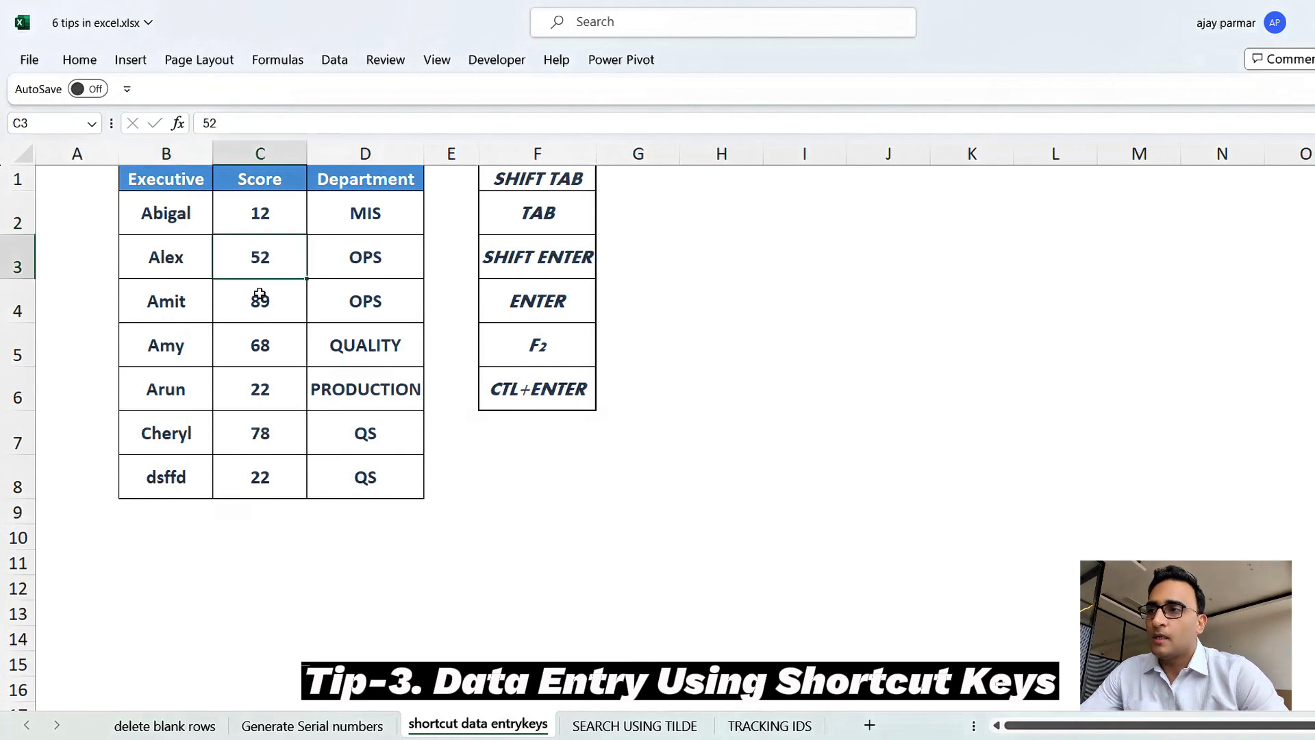
{"action": "left_click", "coordinate": [261, 300]}
{"action": "left_click", "coordinate": [377, 272]}
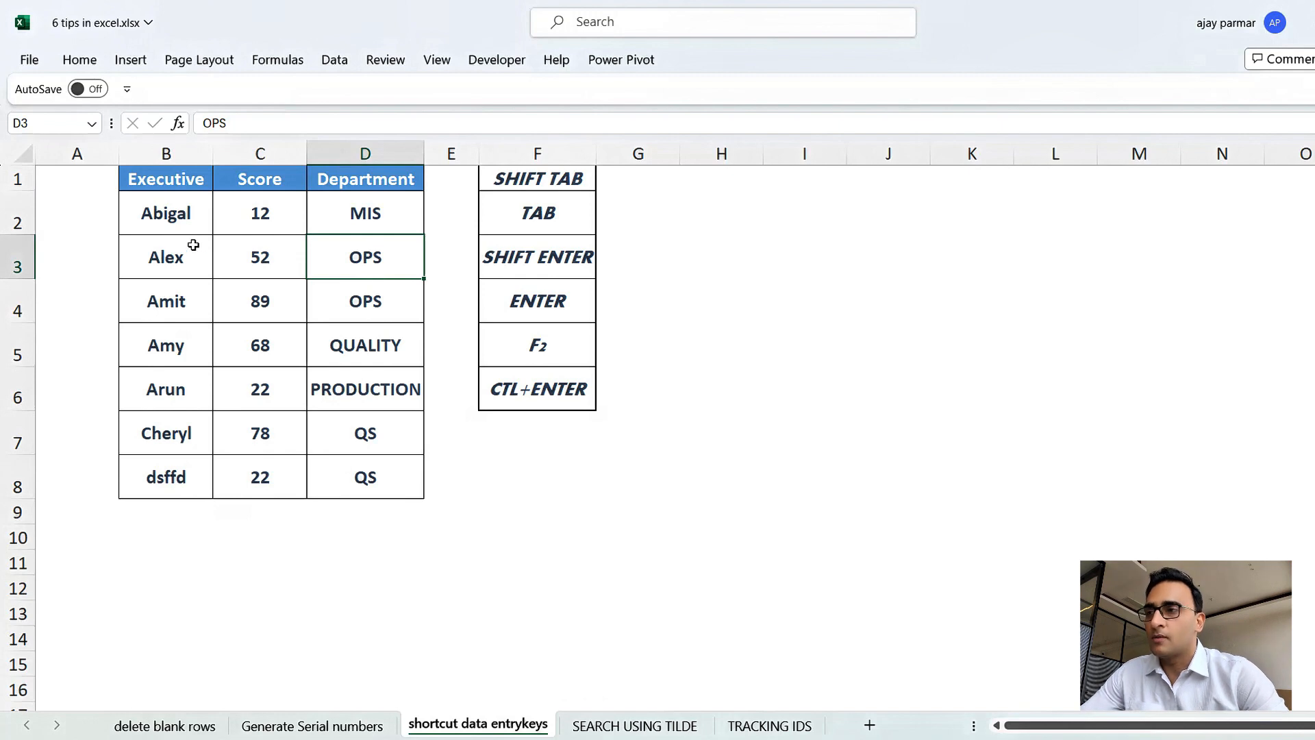
{"action": "left_click", "coordinate": [170, 247]}
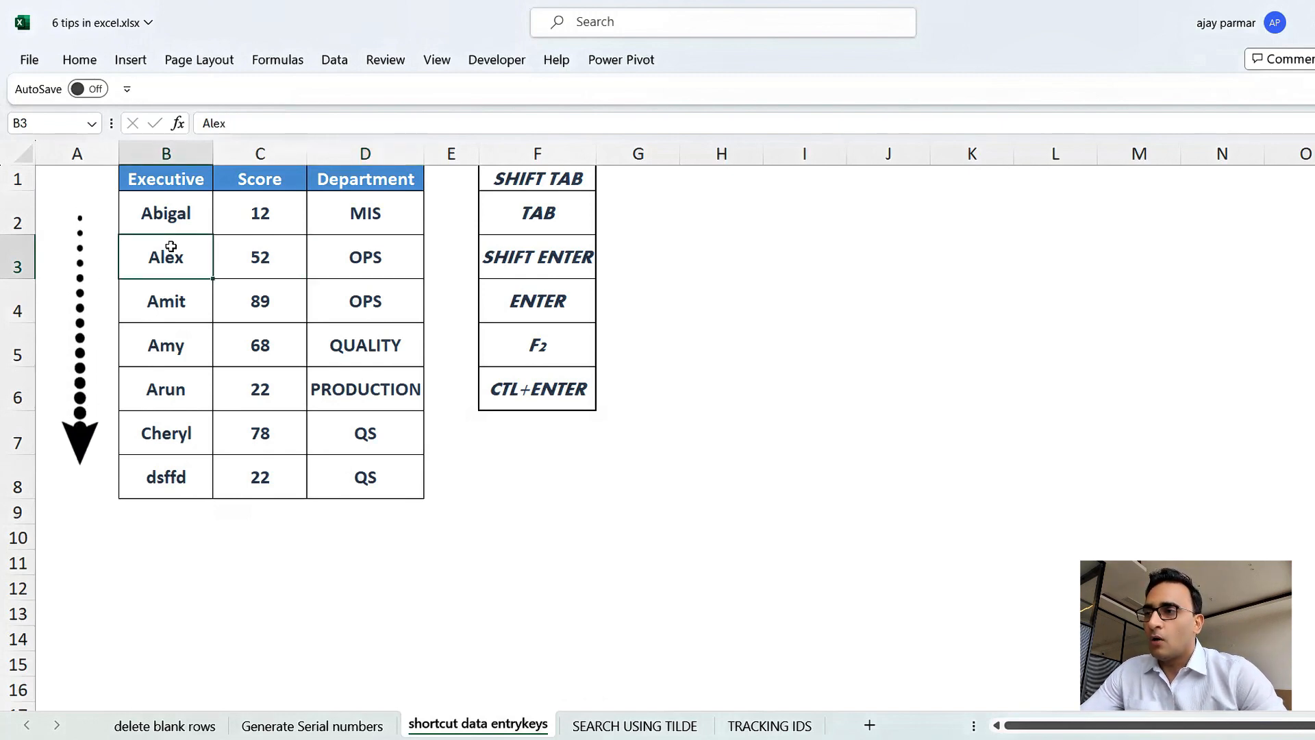
Move down the Executive column cell by cell to B8.
{"action": "key", "text": "Return"}
{"action": "key", "text": "Return"}
{"action": "key", "text": "Return"}
{"action": "key", "text": "Return"}
{"action": "key", "text": "Return"}
{"action": "key", "text": "Return"}
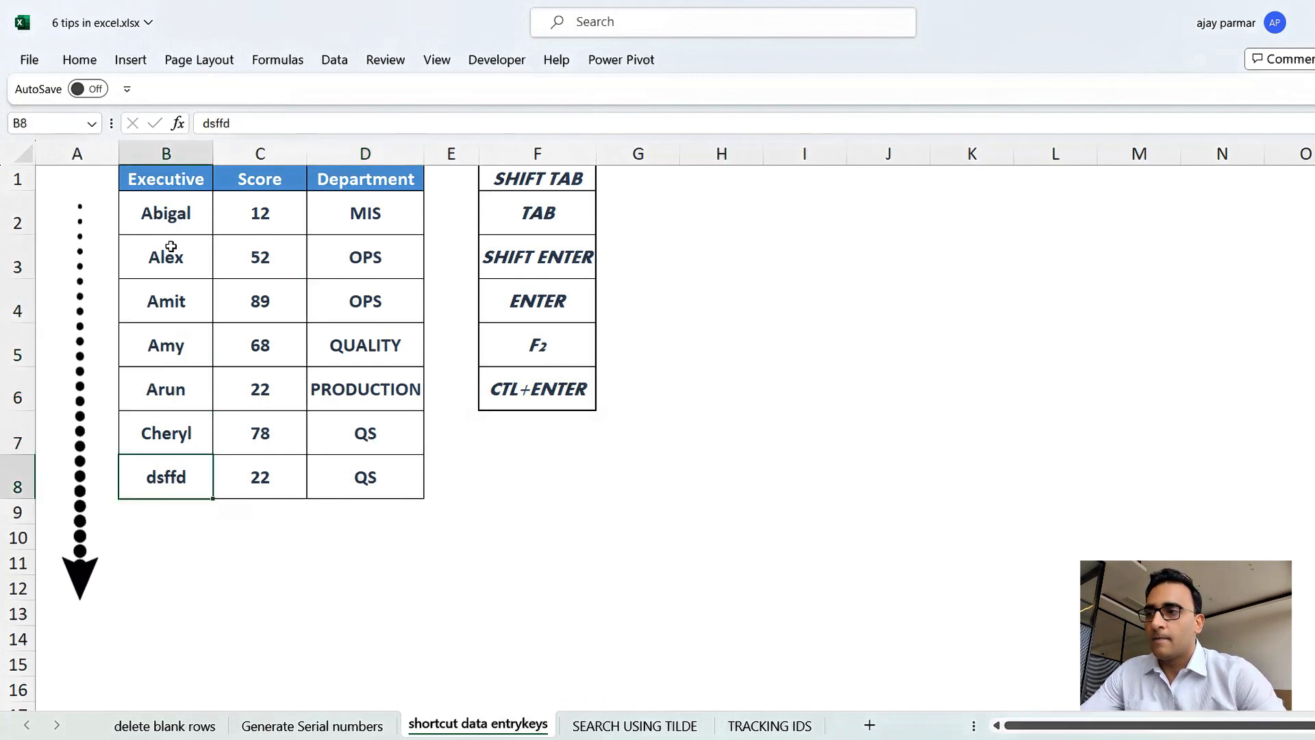
Move back up the Executive column cell by cell to B5.
{"action": "key", "text": "shift+Return"}
{"action": "key", "text": "shift+Return"}
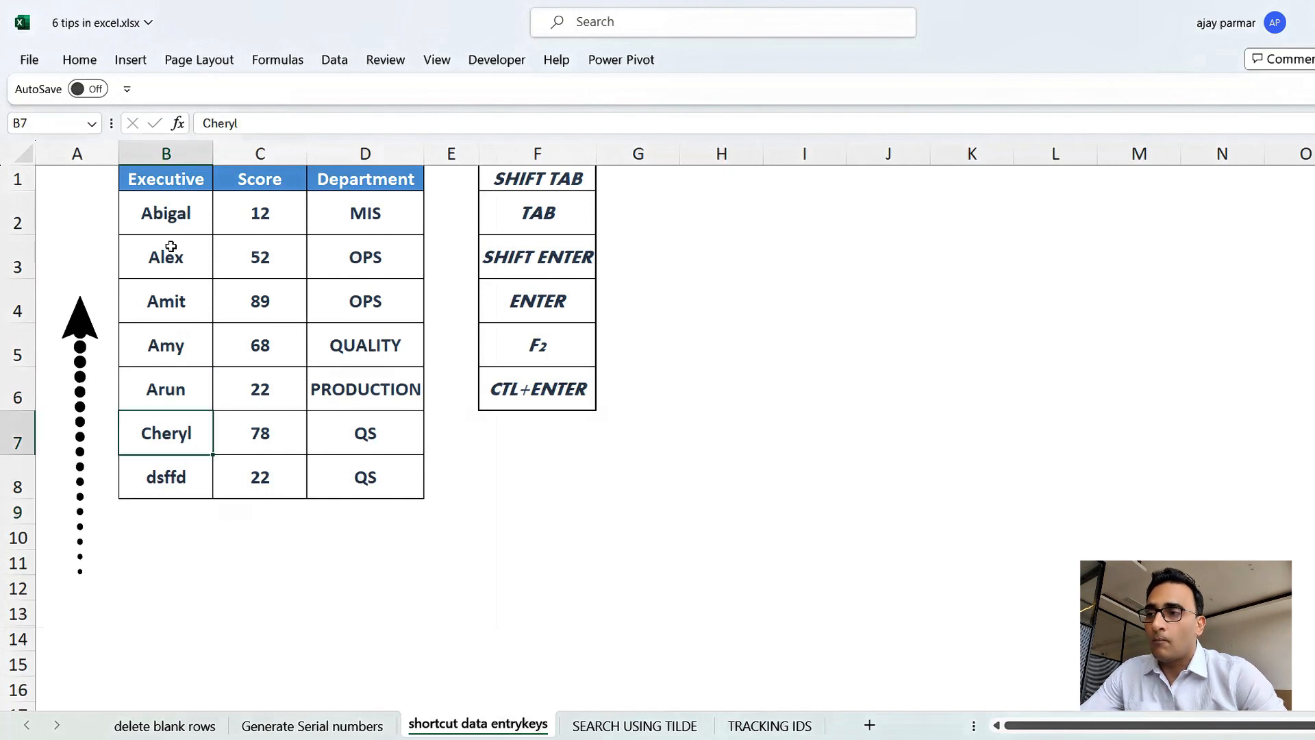
{"action": "key", "text": "shift+Return"}
{"action": "key", "text": "shift+Return"}
{"action": "key", "text": "shift+Return"}
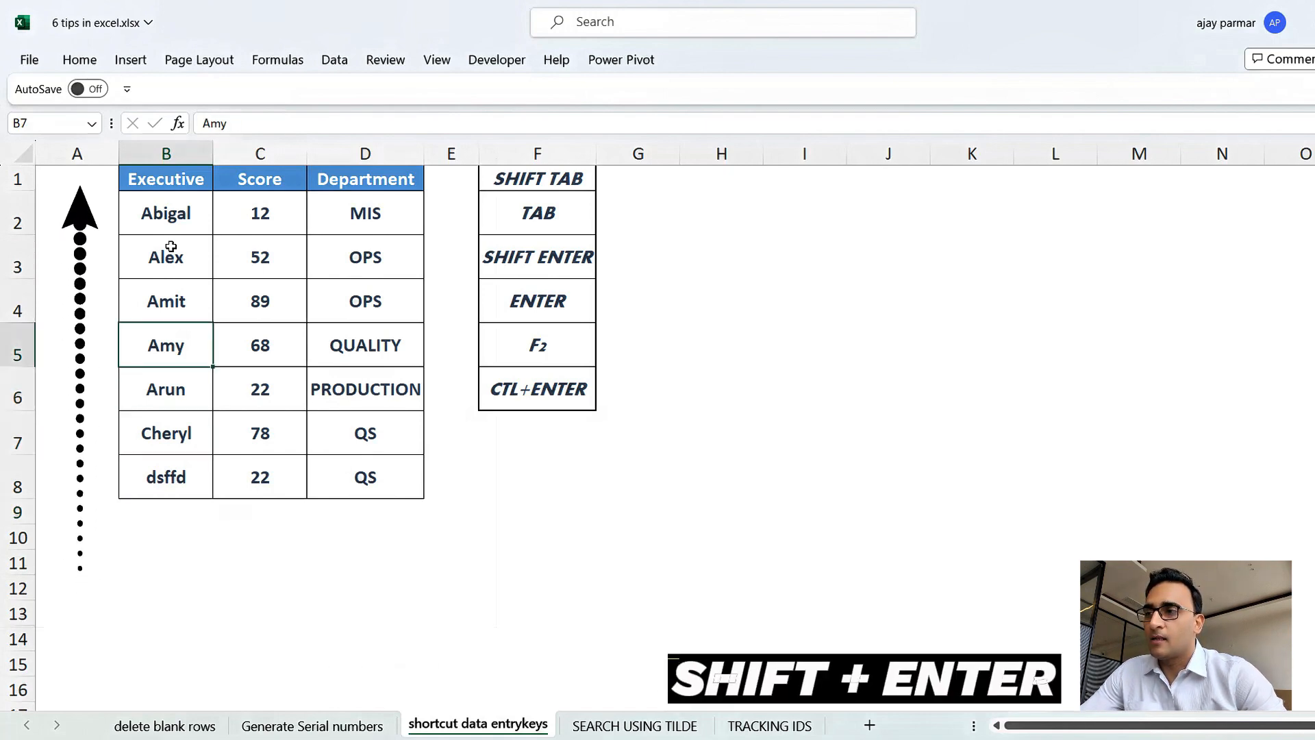
Move up the Executive column to B2, then across row 2 and down the Department column to D5.
{"action": "key", "text": "shift+Return"}
{"action": "key", "text": "shift+Return"}
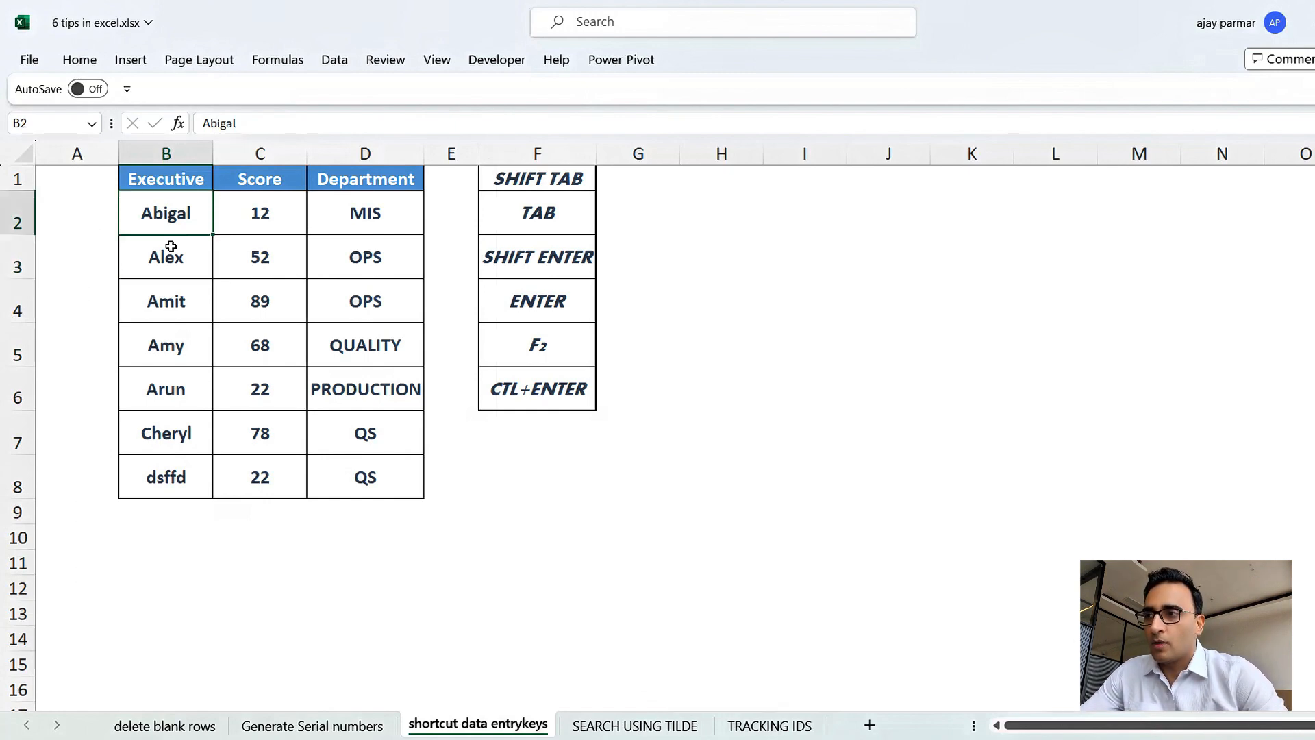
{"action": "key", "text": "Tab"}
{"action": "key", "text": "Tab"}
{"action": "key", "text": "Return"}
{"action": "key", "text": "Return"}
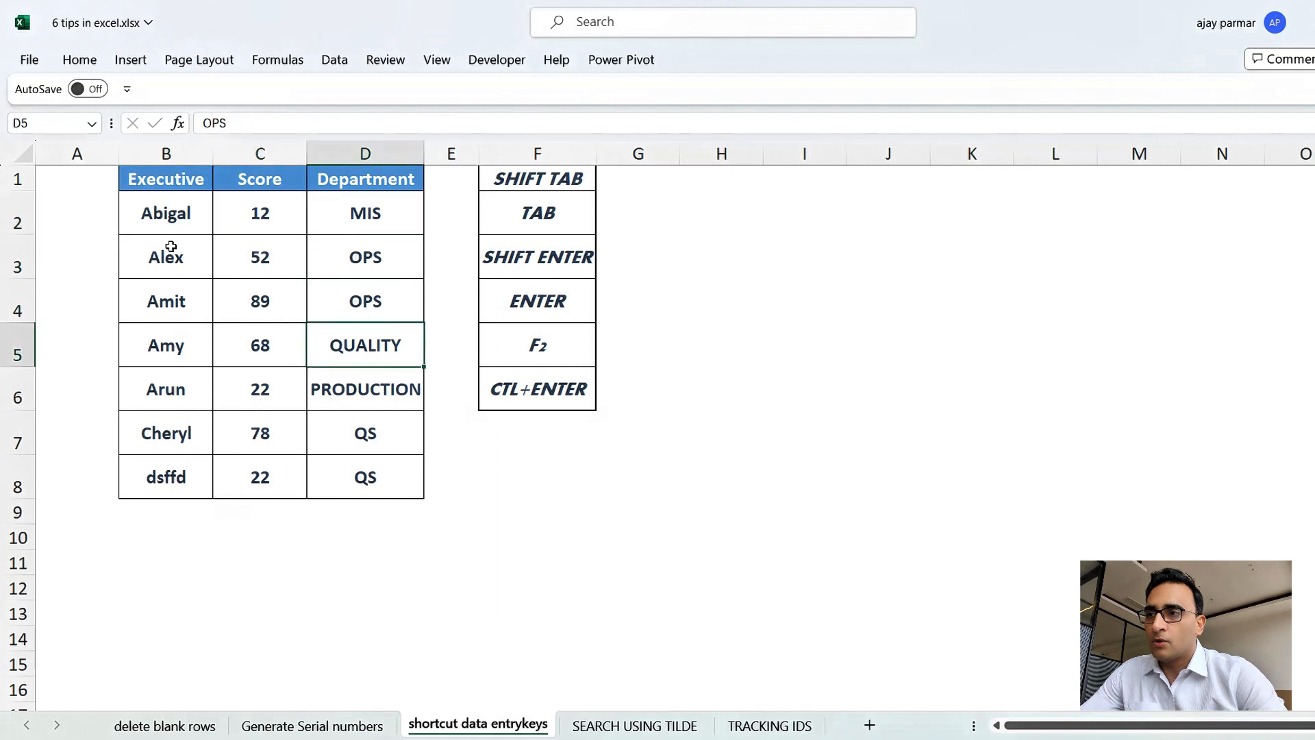
{"action": "key", "text": "Return"}
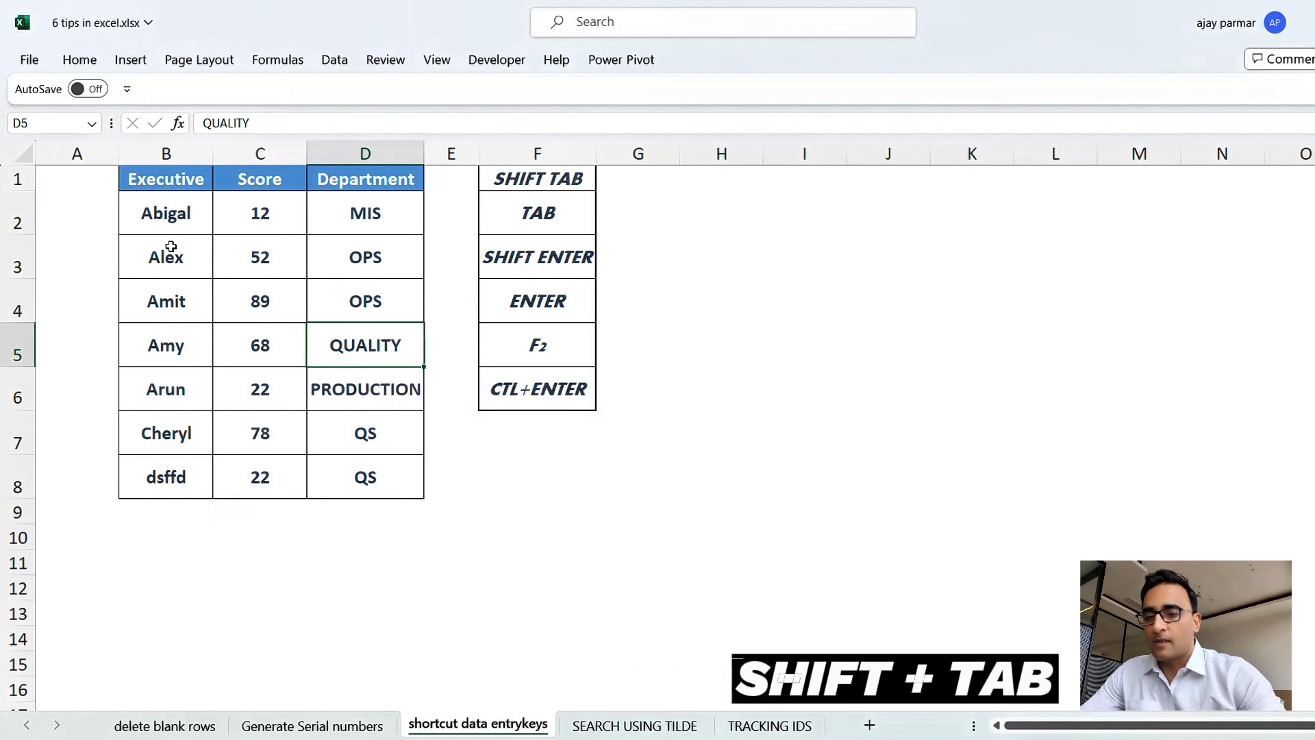
Move back and forth along row 5 cell by cell, ending at B5 in the Executive column.
{"action": "key", "text": "Tab"}
{"action": "key", "text": "Tab"}
{"action": "key", "text": "Tab"}
{"action": "key", "text": "Tab"}
{"action": "key", "text": "Tab"}
{"action": "key", "text": "Tab"}
{"action": "key", "text": "Tab"}
{"action": "key", "text": "Tab"}
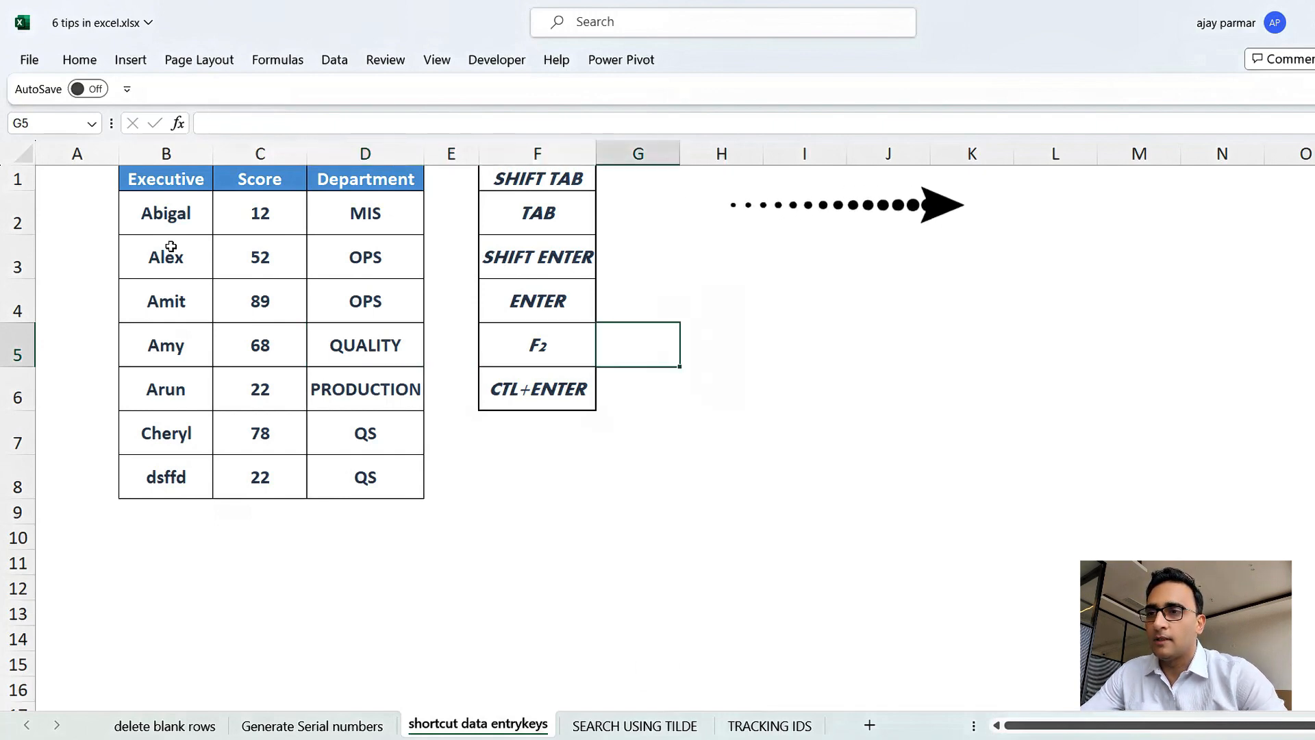
{"action": "key", "text": "shift+Tab"}
{"action": "key", "text": "shift+Tab"}
{"action": "key", "text": "shift+Tab"}
{"action": "key", "text": "shift+Tab"}
{"action": "key", "text": "shift+Tab"}
{"action": "key", "text": "shift+Tab"}
{"action": "key", "text": "shift+Tab"}
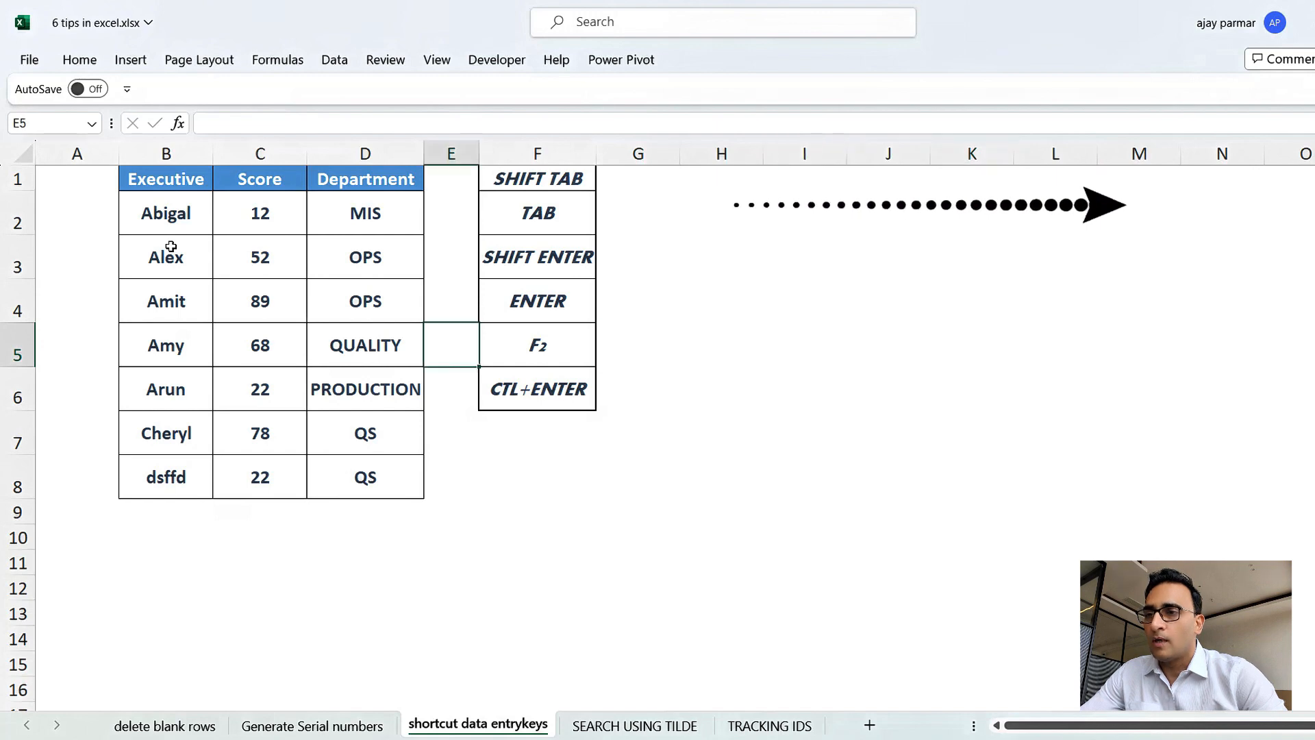
{"action": "key", "text": "Tab"}
{"action": "key", "text": "Tab"}
{"action": "key", "text": "Tab"}
{"action": "key", "text": "shift+Tab"}
{"action": "key", "text": "shift+Tab"}
{"action": "key", "text": "shift+Tab"}
{"action": "key", "text": "shift+Tab"}
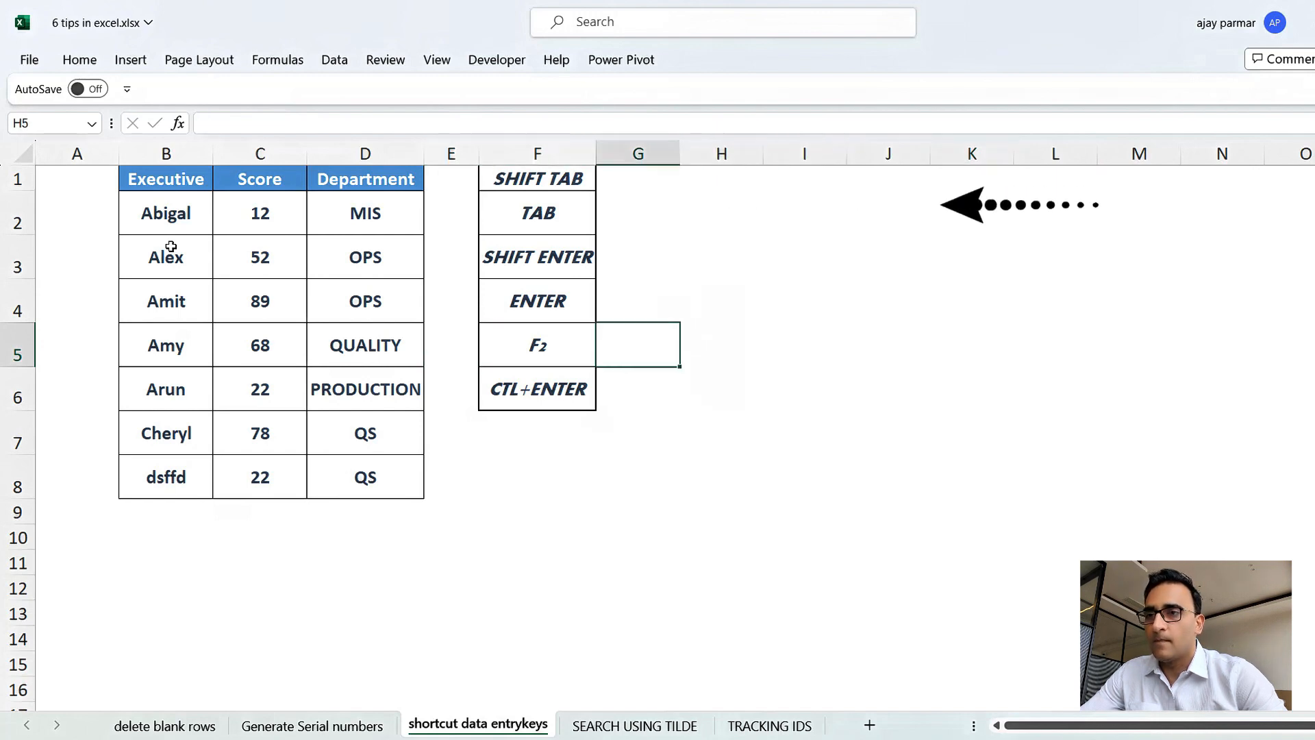
{"action": "key", "text": "shift+Tab"}
{"action": "key", "text": "shift+Tab"}
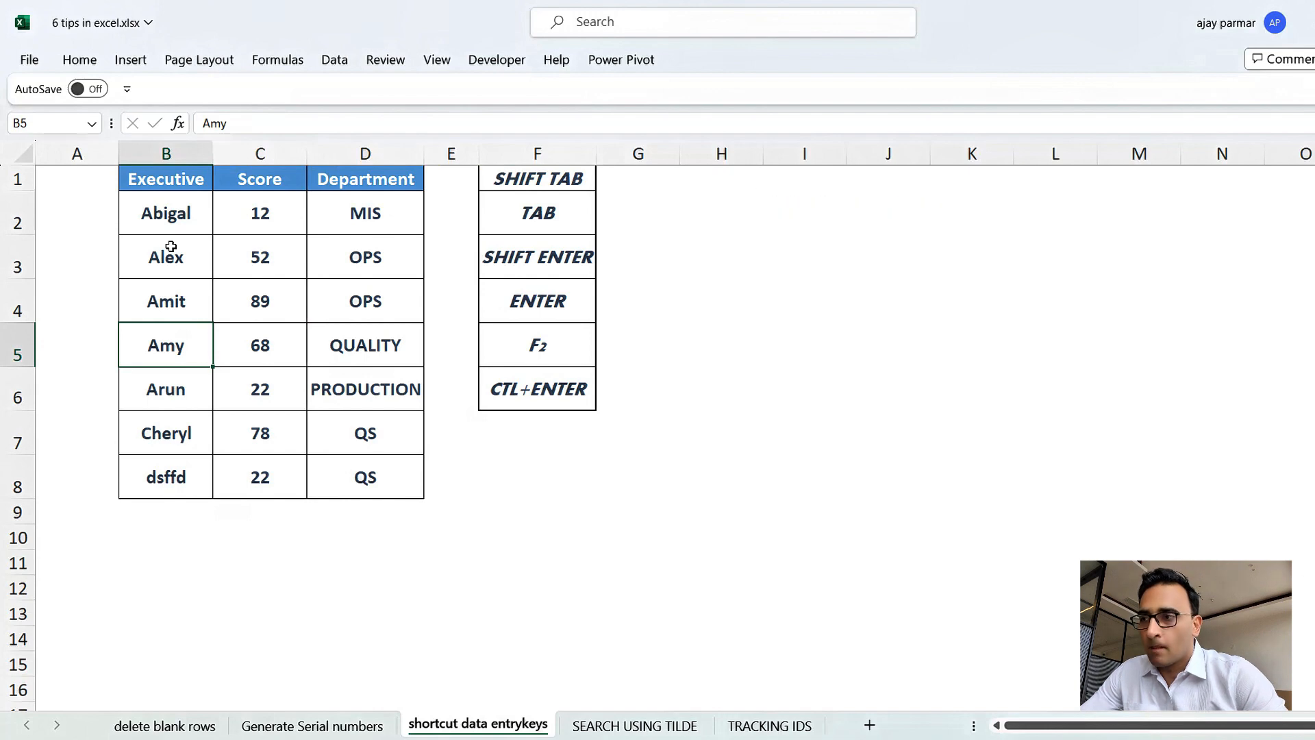
Move down the Executive column to B8 and across the last row to D8.
{"action": "key", "text": "Return"}
{"action": "key", "text": "Return"}
{"action": "key", "text": "Return"}
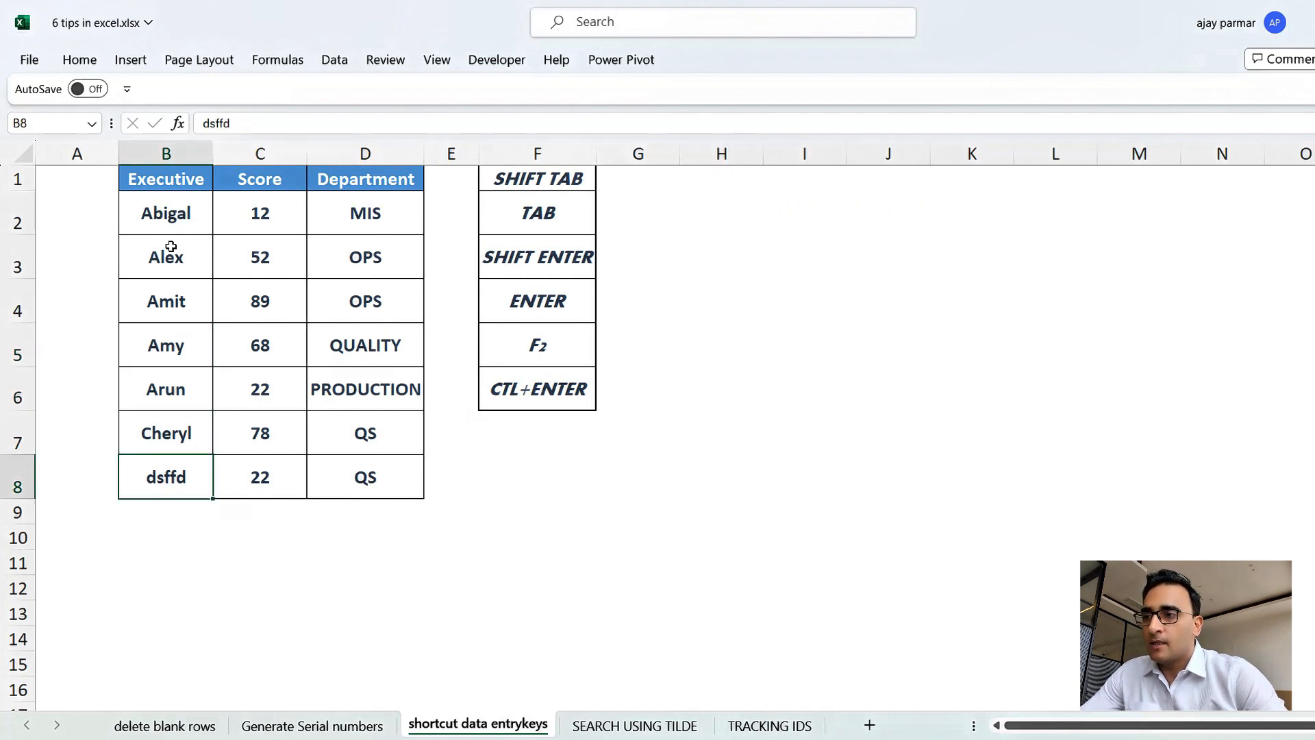
{"action": "key", "text": "Tab"}
{"action": "key", "text": "Tab"}
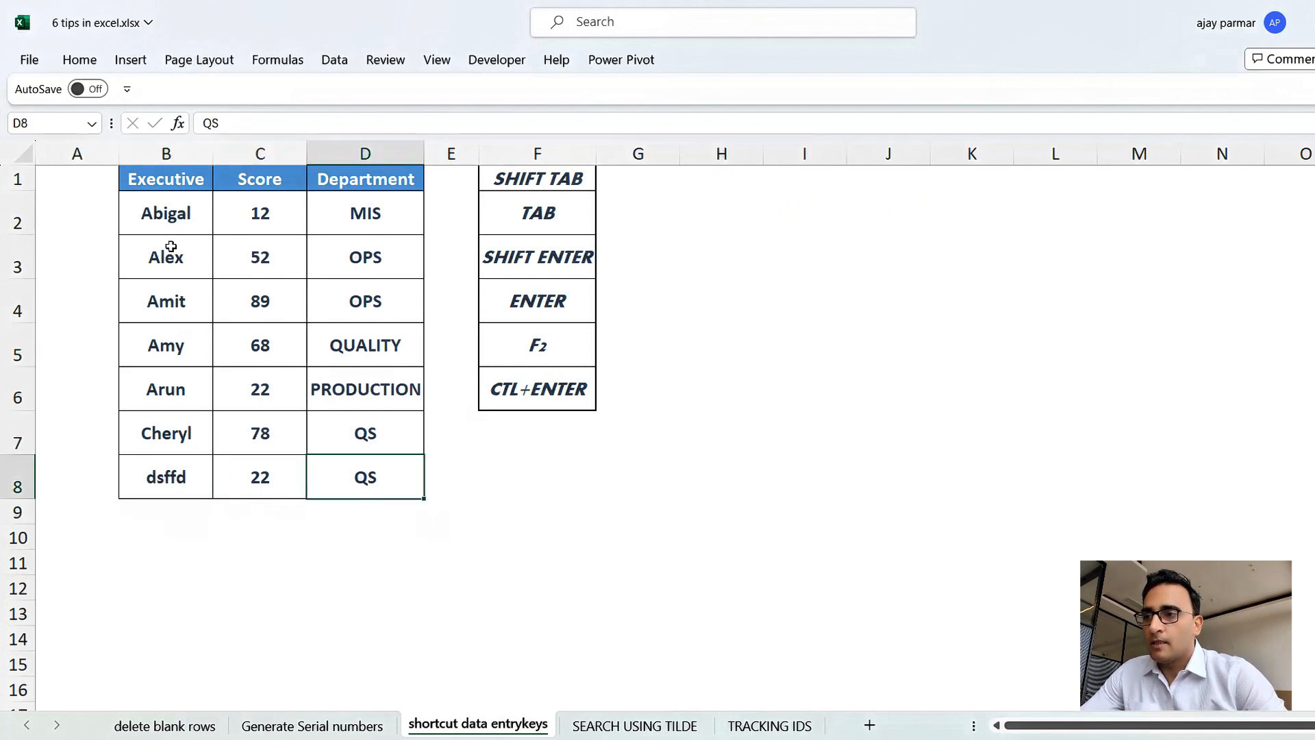
Replace the Department entry in D8 with pquey and confirm it.
{"action": "key", "text": "shift+Return"}
{"action": "key", "text": "Return"}
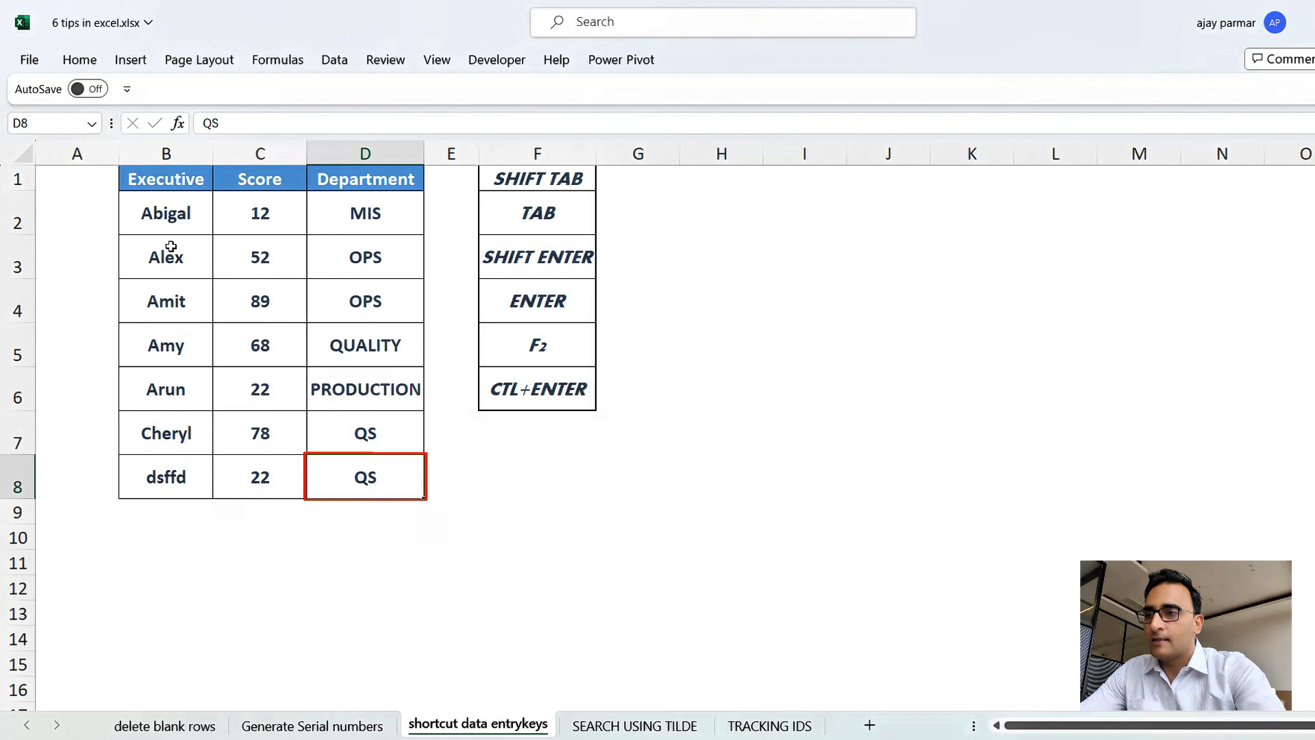
{"action": "type", "text": "pquey"}
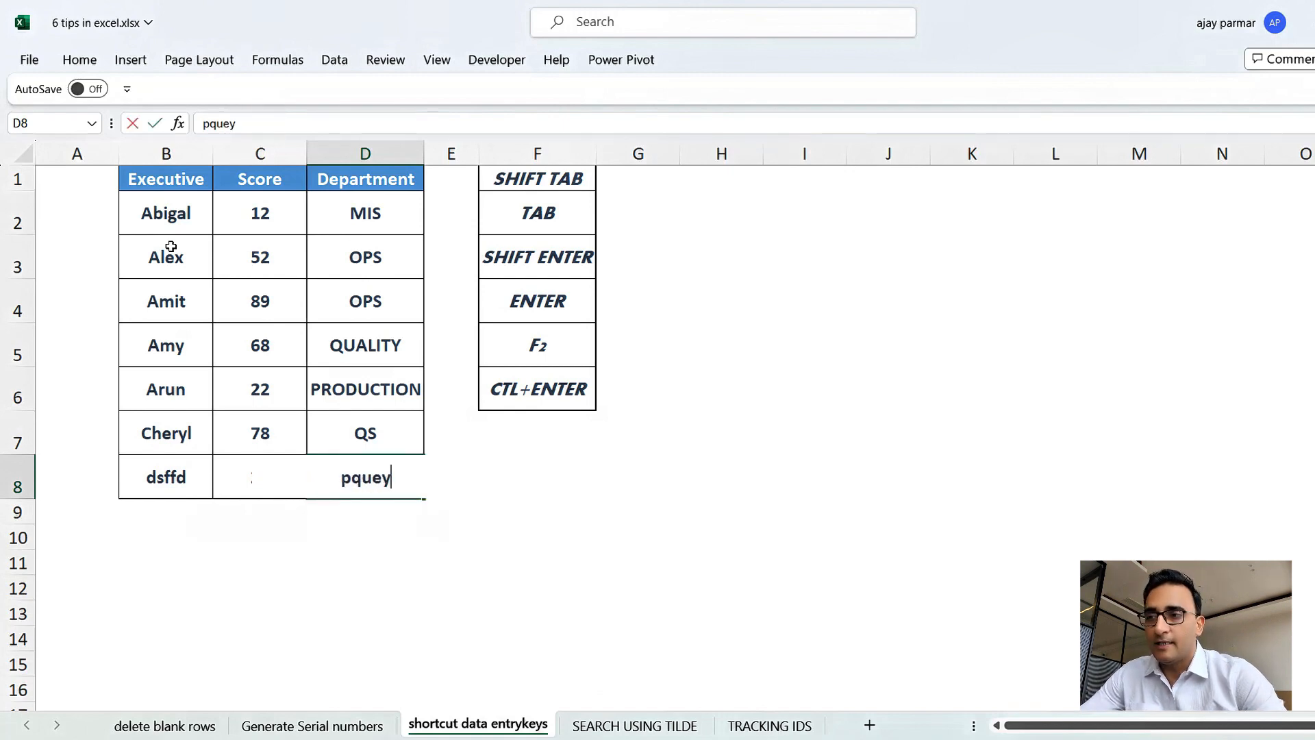
{"action": "key", "text": "Return"}
Move up to D4 and append 8373 to its existing text in edit mode.
{"action": "key", "text": "shift+Return"}
{"action": "key", "text": "shift+Return"}
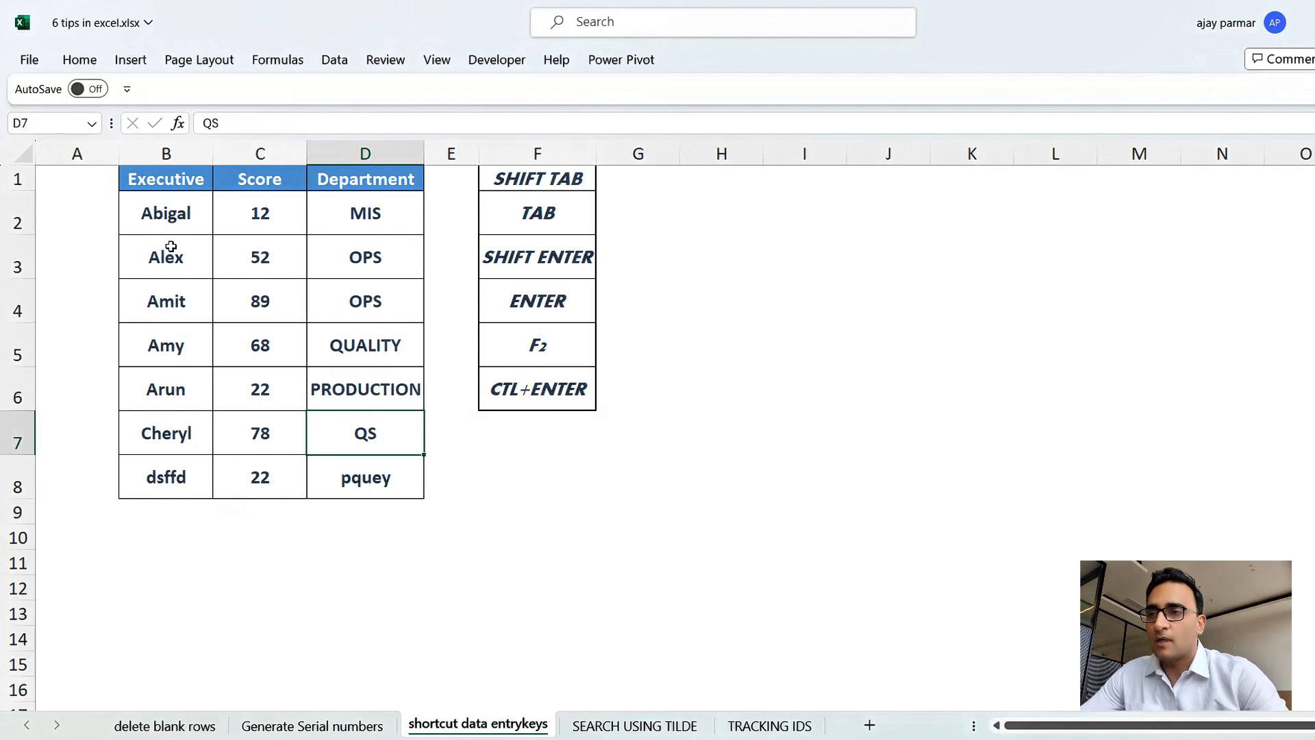
{"action": "key", "text": "shift+Return"}
{"action": "key", "text": "shift+Return"}
{"action": "key", "text": "shift+Return"}
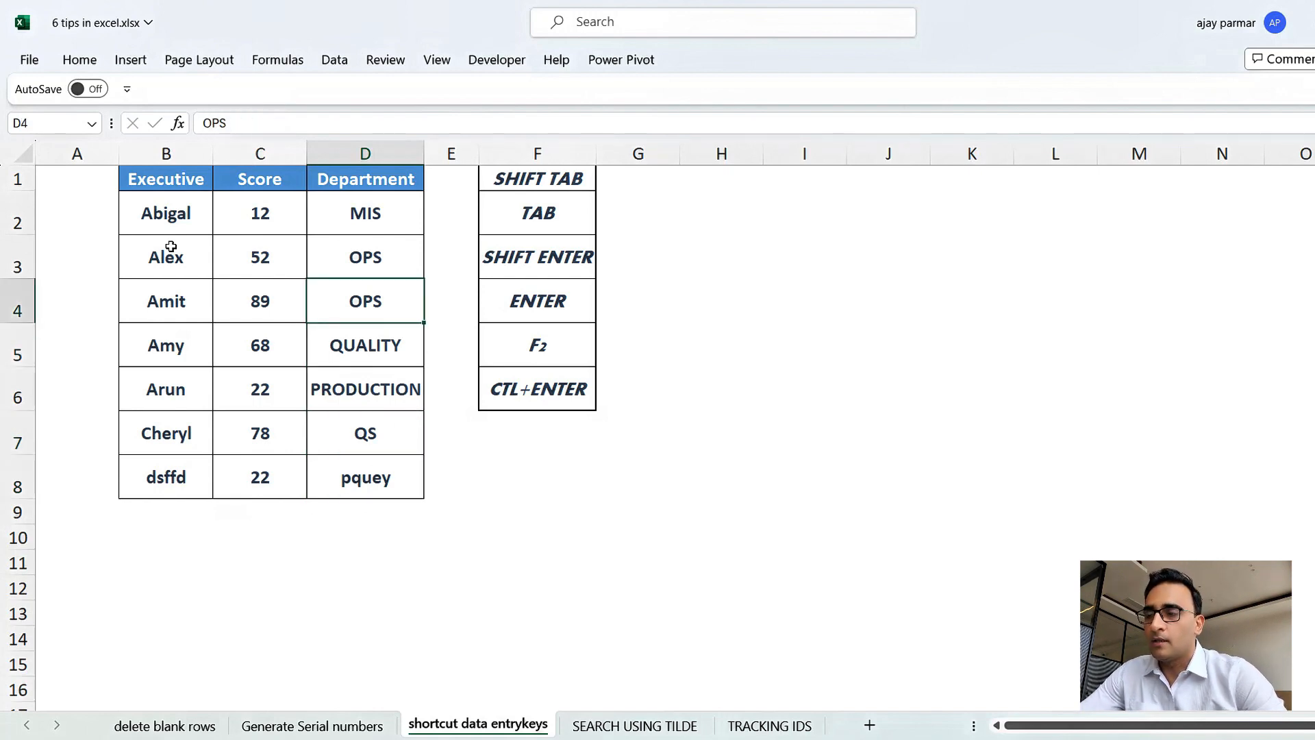
{"action": "key", "text": "F2"}
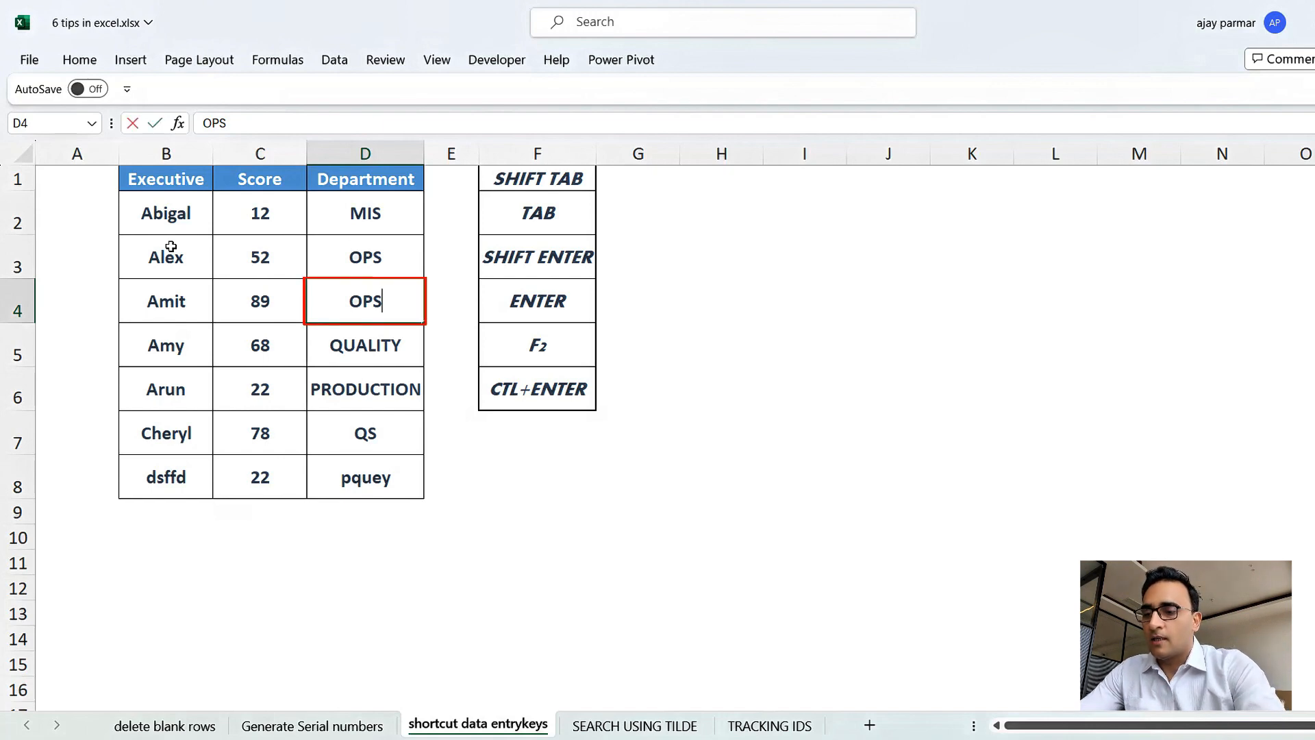
{"action": "type", "text": "8373"}
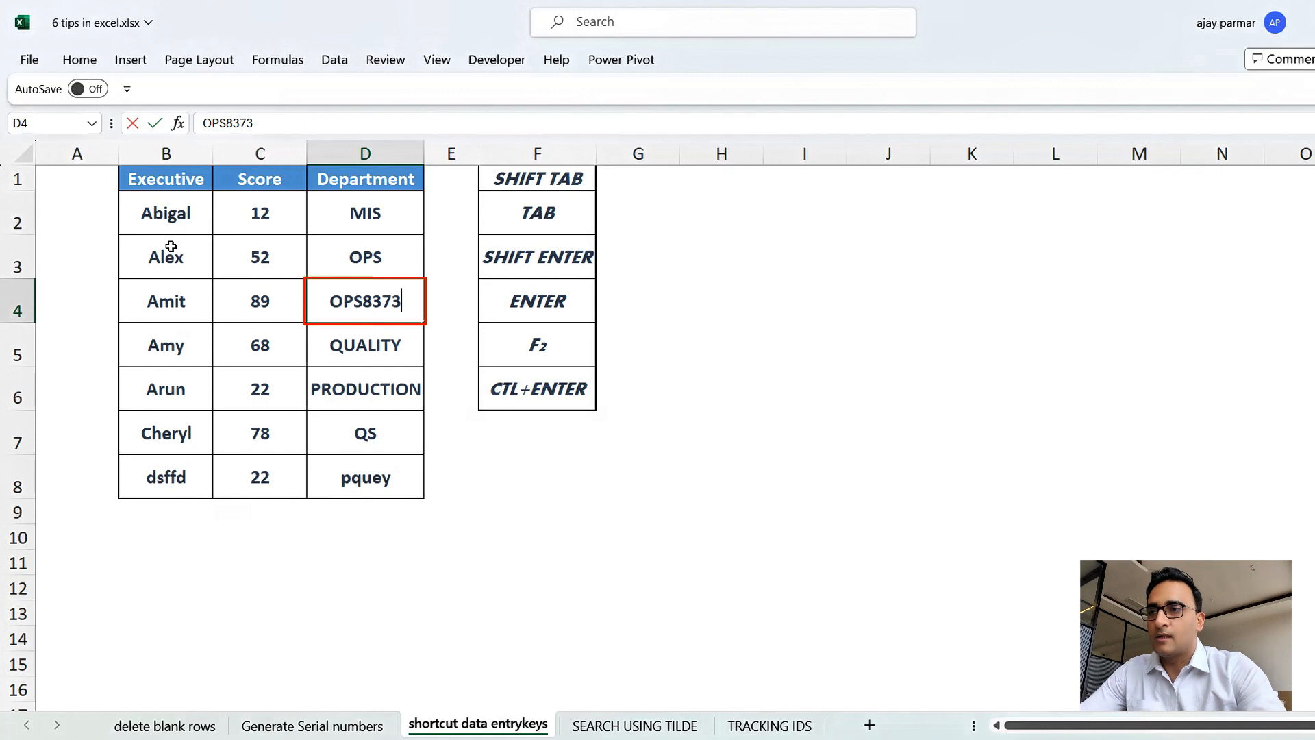
{"action": "key", "text": "Return"}
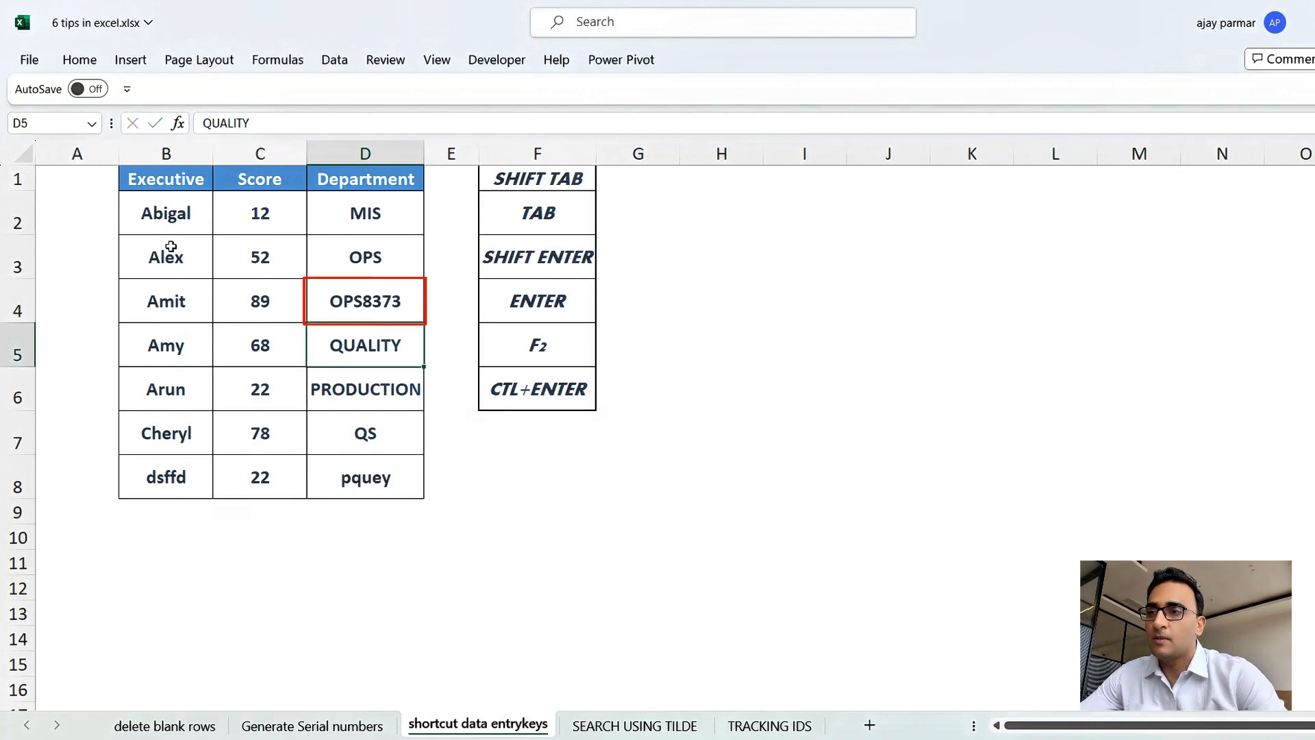
Overwrite the Department cell D4 with shfsfh and return to it.
{"action": "key", "text": "shift+Return"}
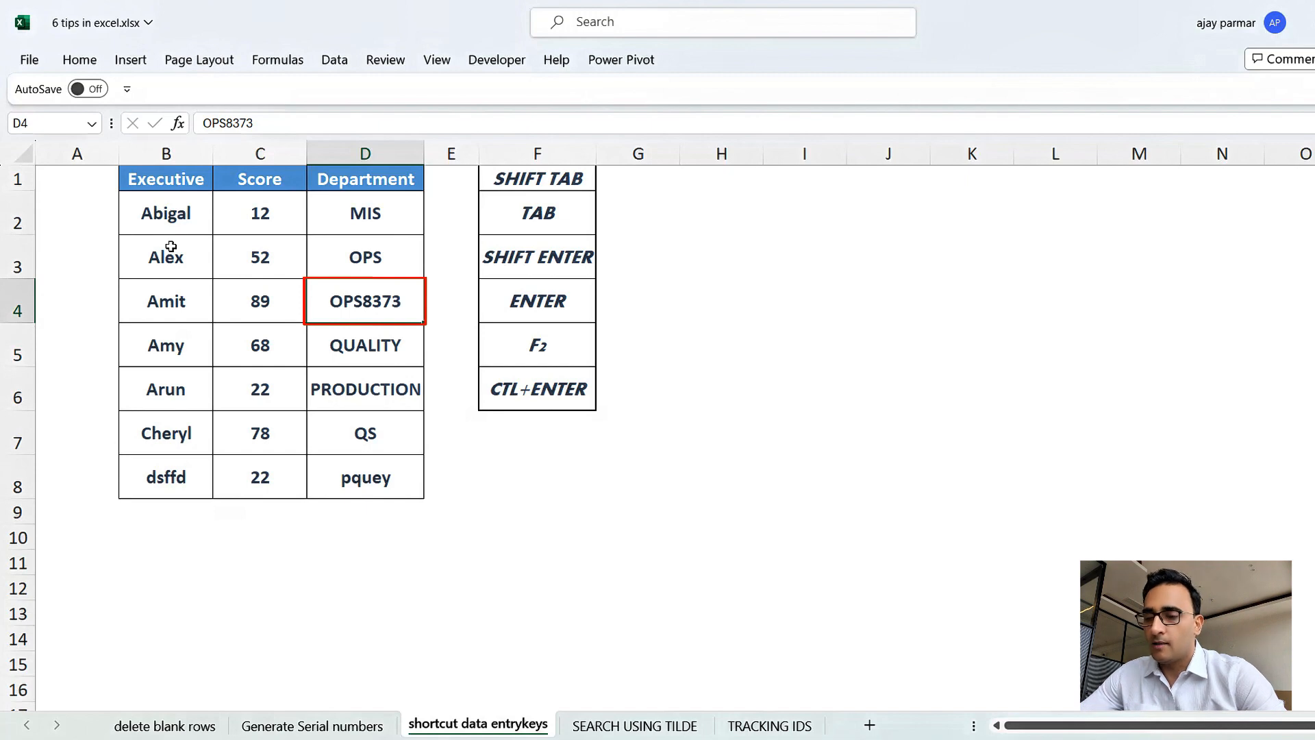
{"action": "type", "text": "shfsfh"}
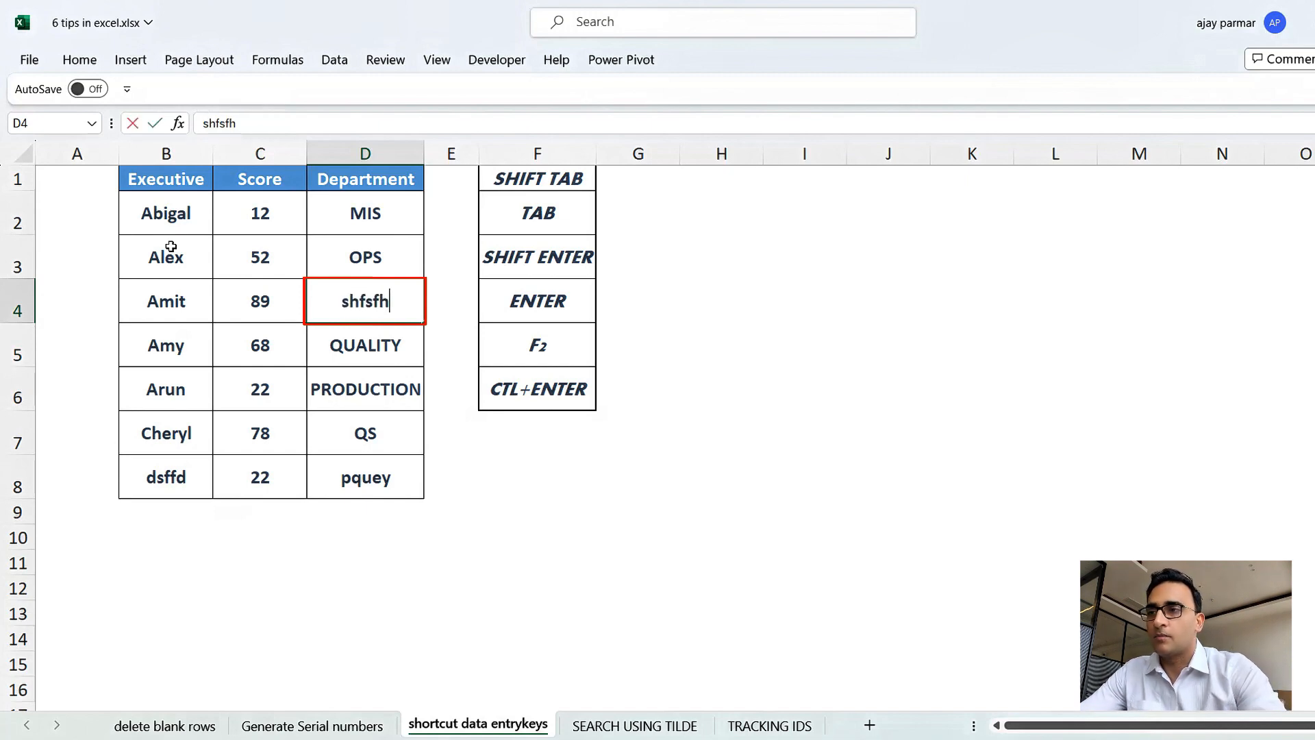
{"action": "key", "text": "Return"}
{"action": "key", "text": "shift+Return"}
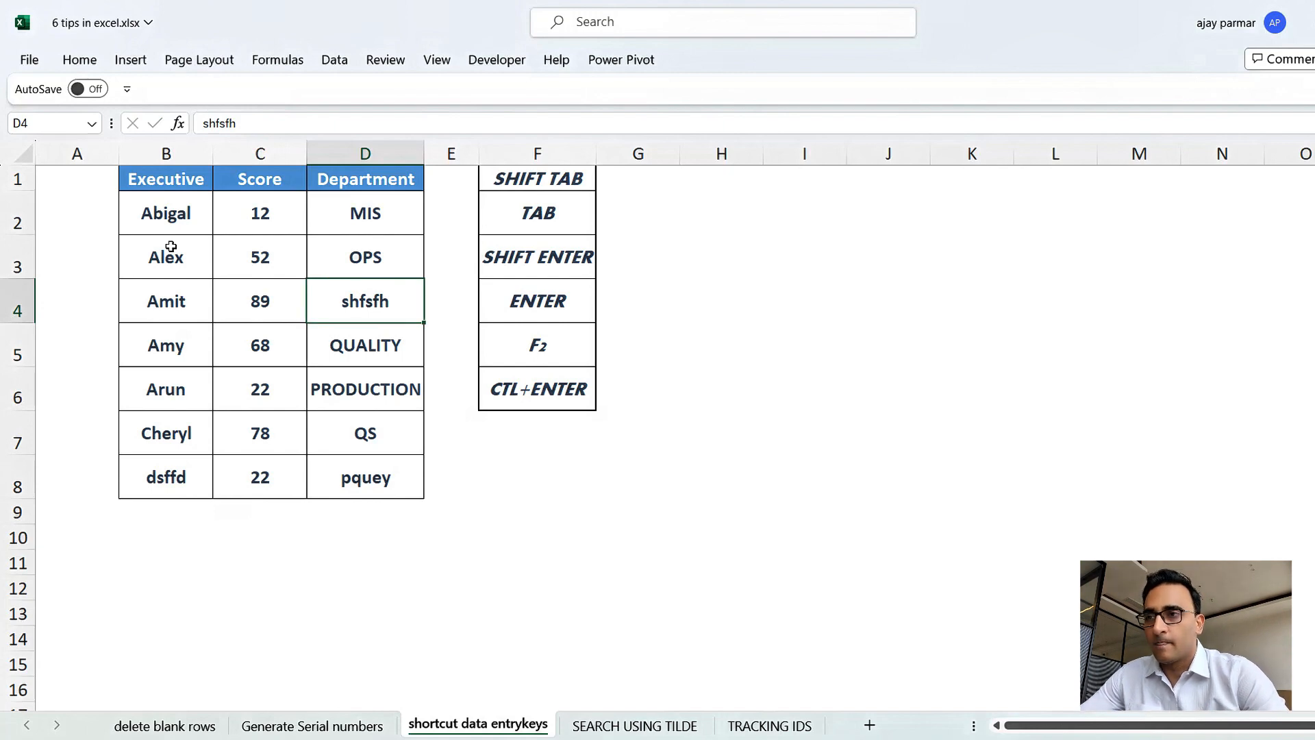
Move left along row 4 to B4 and up the Executive column to B2.
{"action": "key", "text": "shift+Tab"}
{"action": "key", "text": "shift+Tab"}
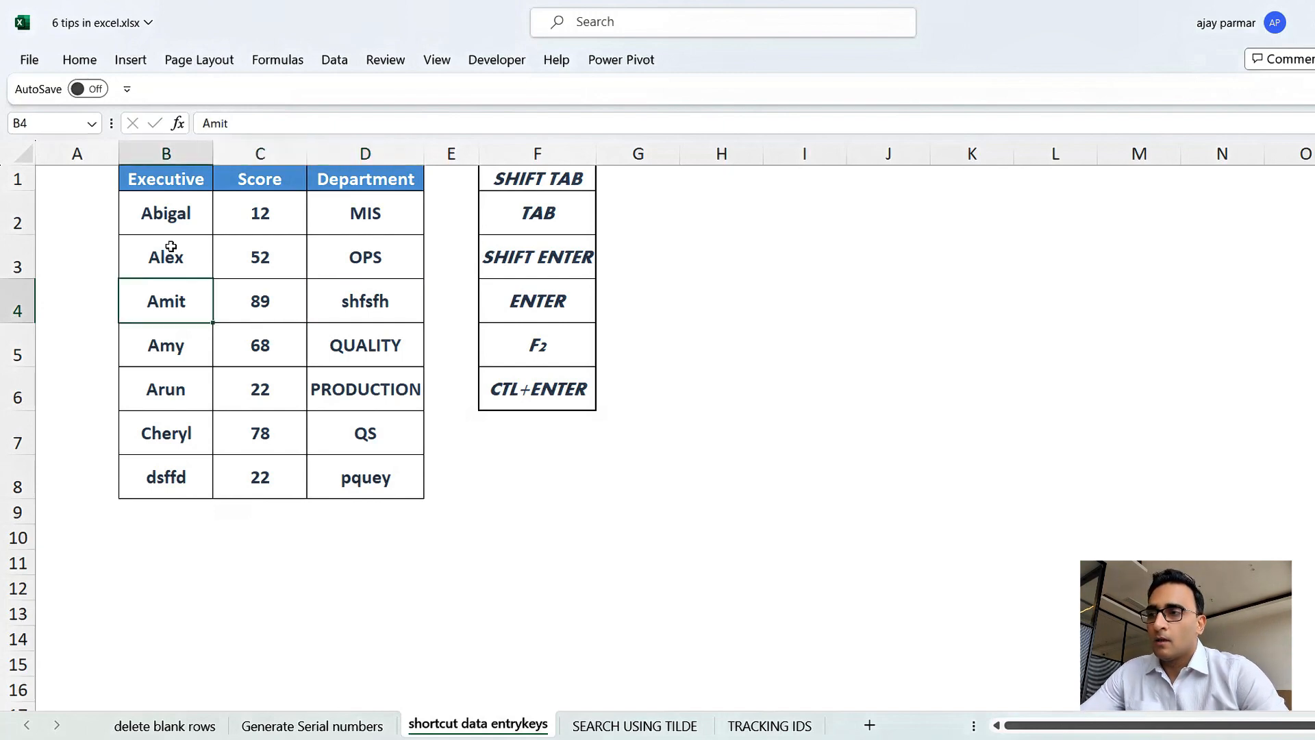
{"action": "key", "text": "shift+Return"}
{"action": "key", "text": "shift+Return"}
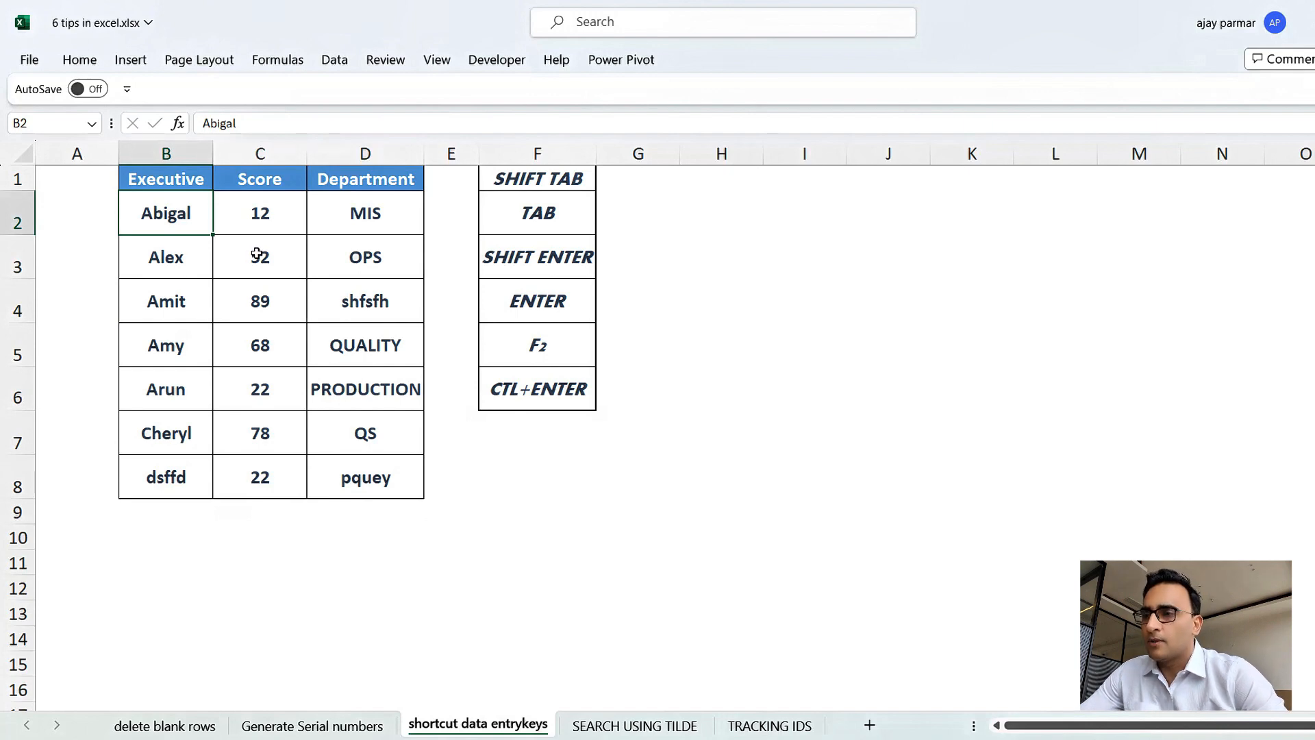
Switch to the SEARCH USING TILDE sheet and select column A.
{"action": "left_click", "coordinate": [246, 311]}
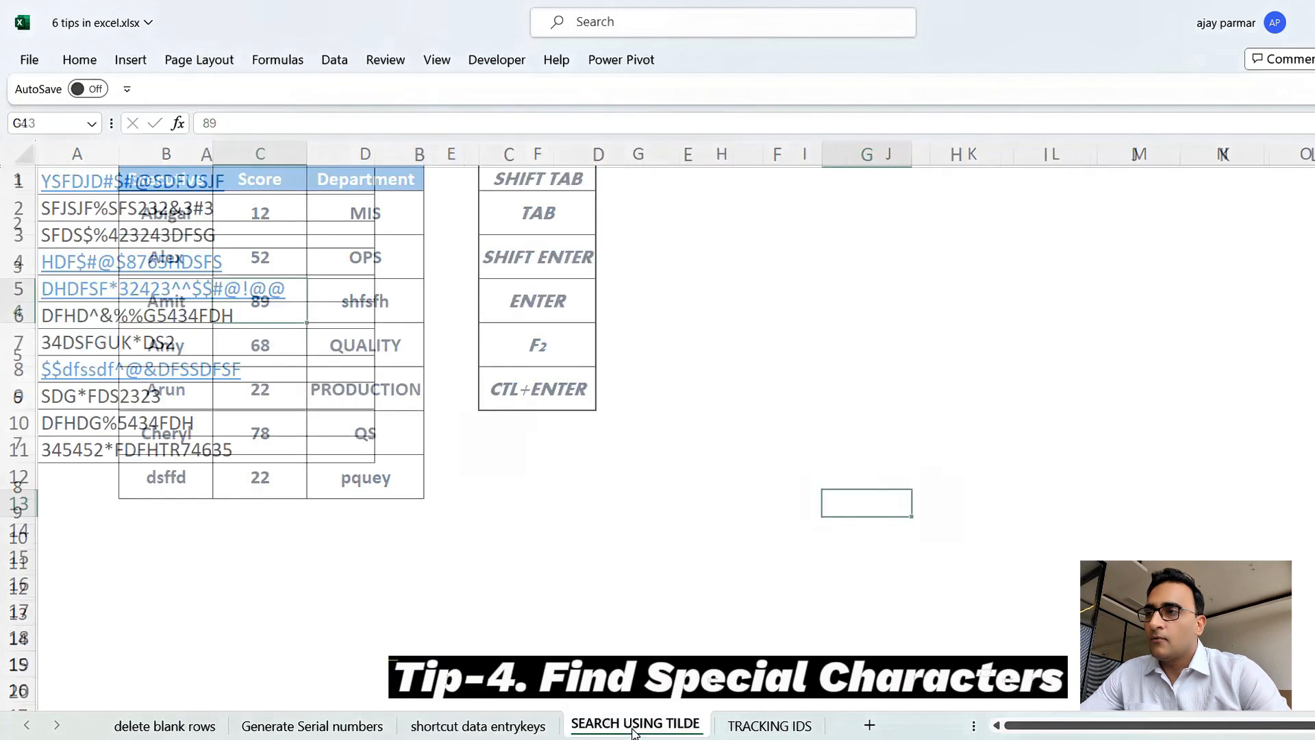
{"action": "left_click", "coordinate": [417, 285]}
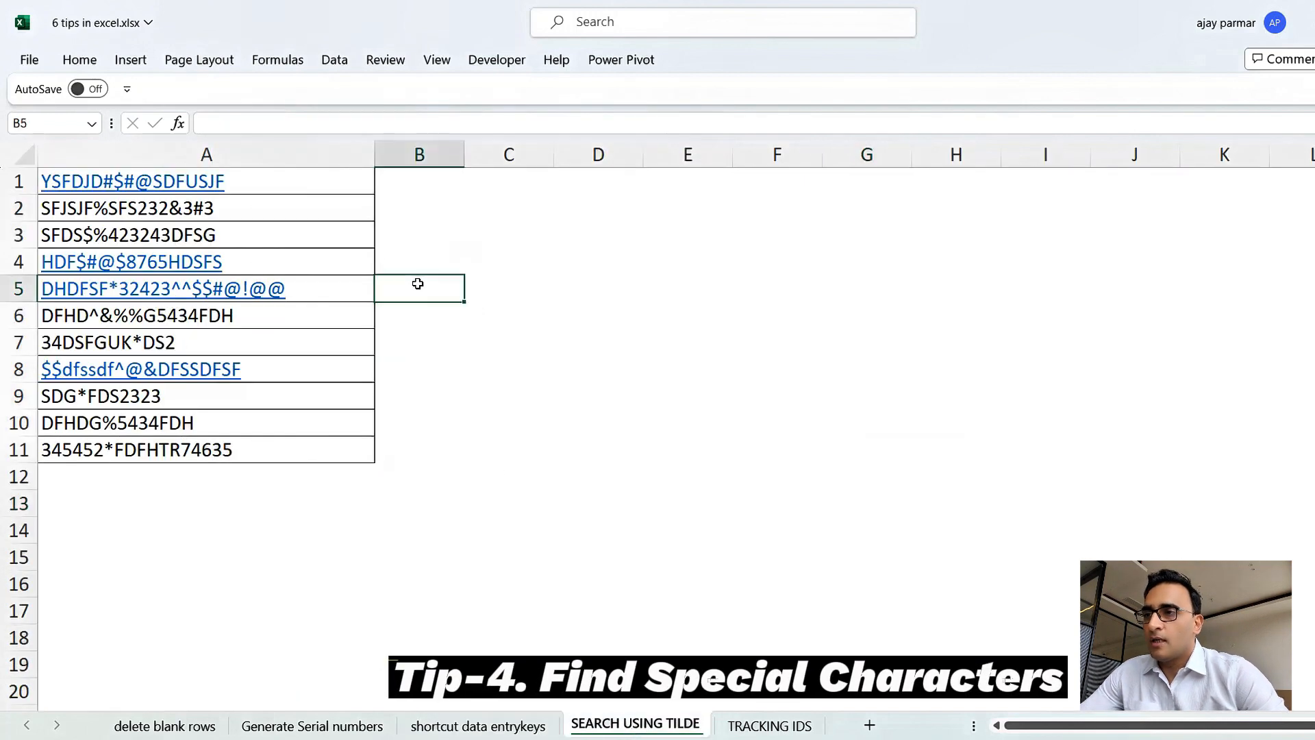
{"action": "left_click", "coordinate": [314, 160]}
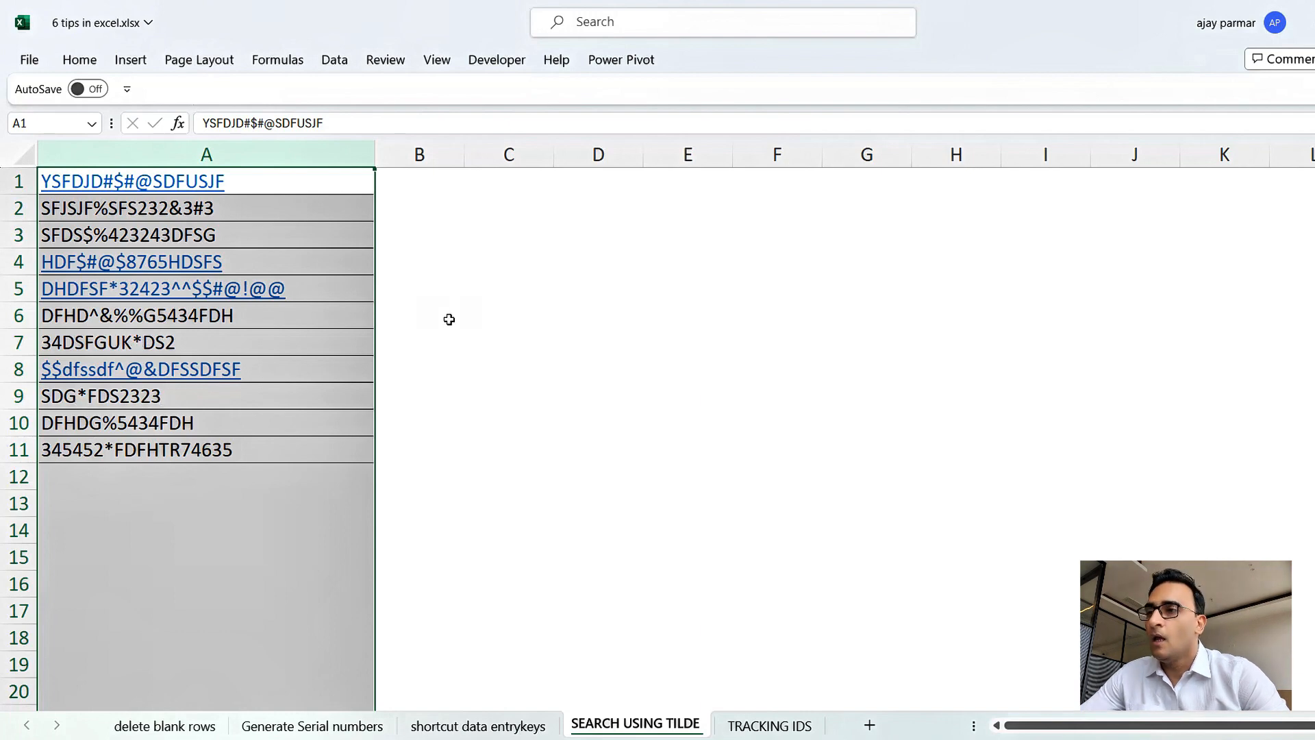
Search column A for * and step through the matches one by one, then close the Find dialog.
{"action": "key", "text": "ctrl+f"}
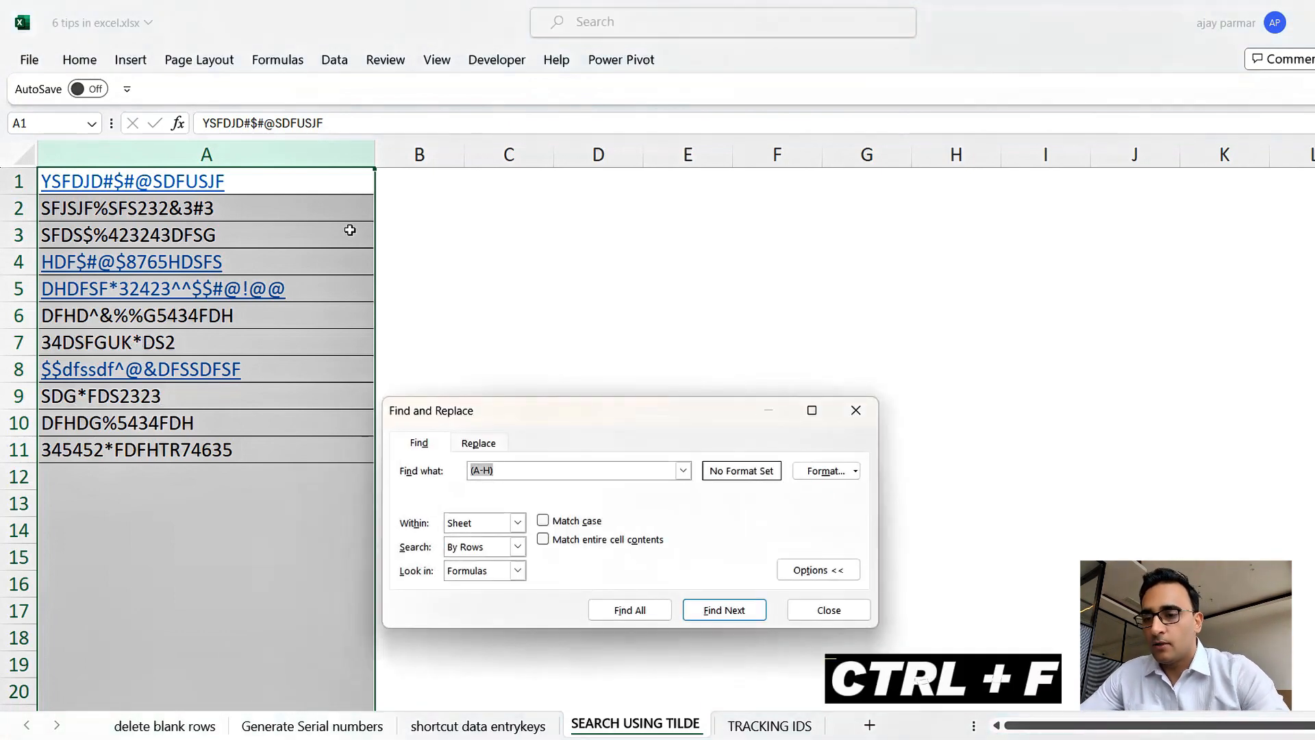
{"action": "type", "text": "*"}
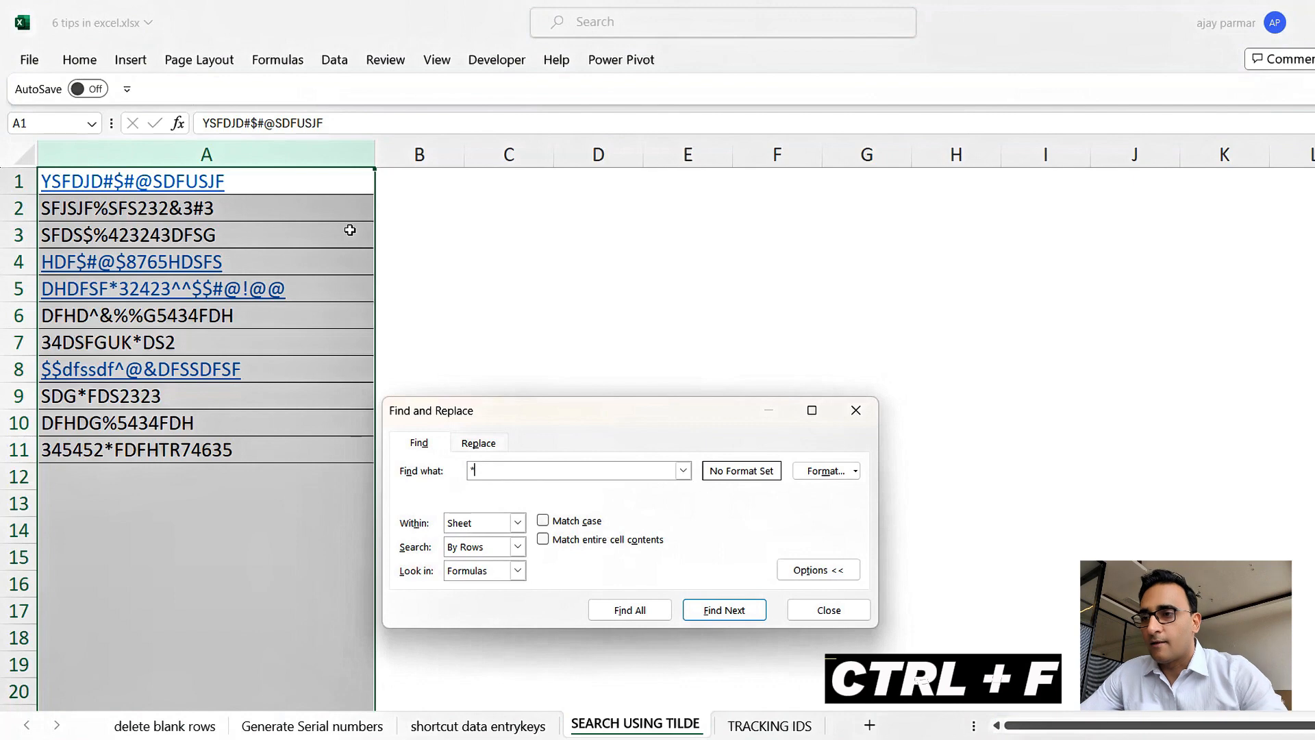
{"action": "left_click", "coordinate": [725, 614]}
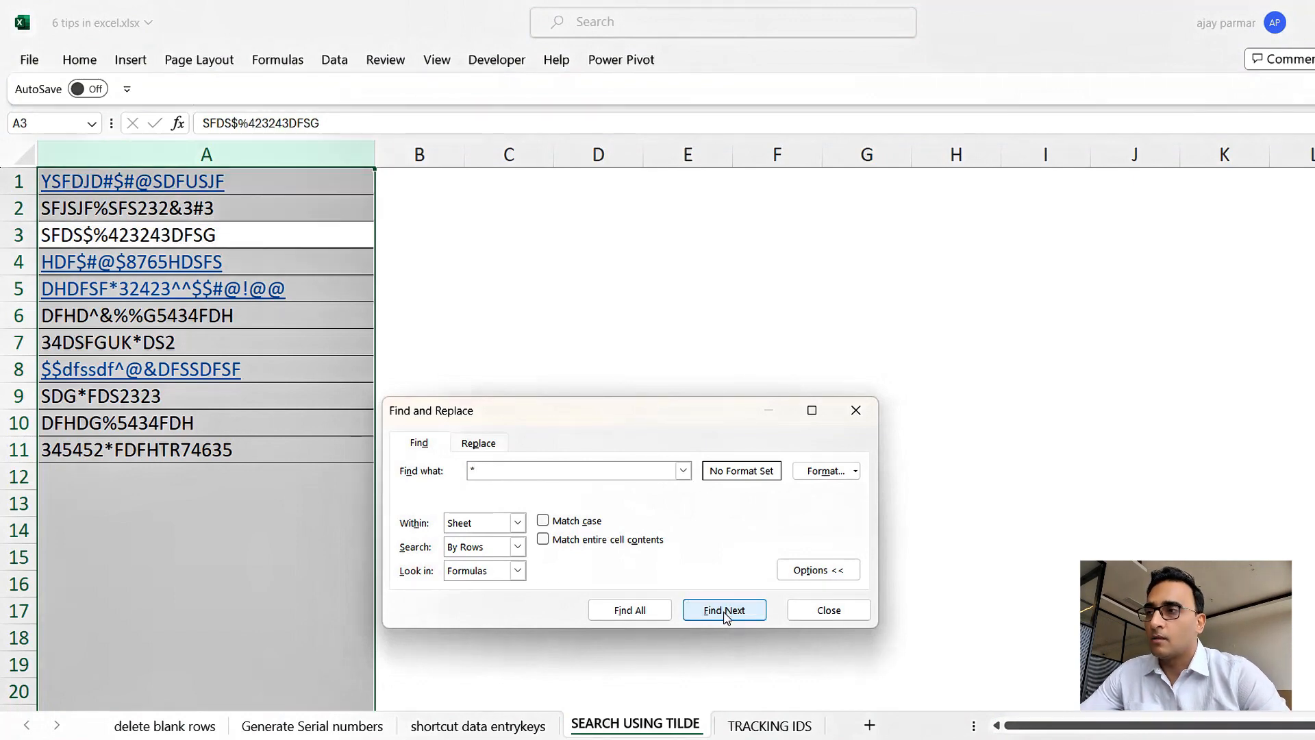
{"action": "left_click", "coordinate": [724, 610]}
{"action": "left_click", "coordinate": [724, 610]}
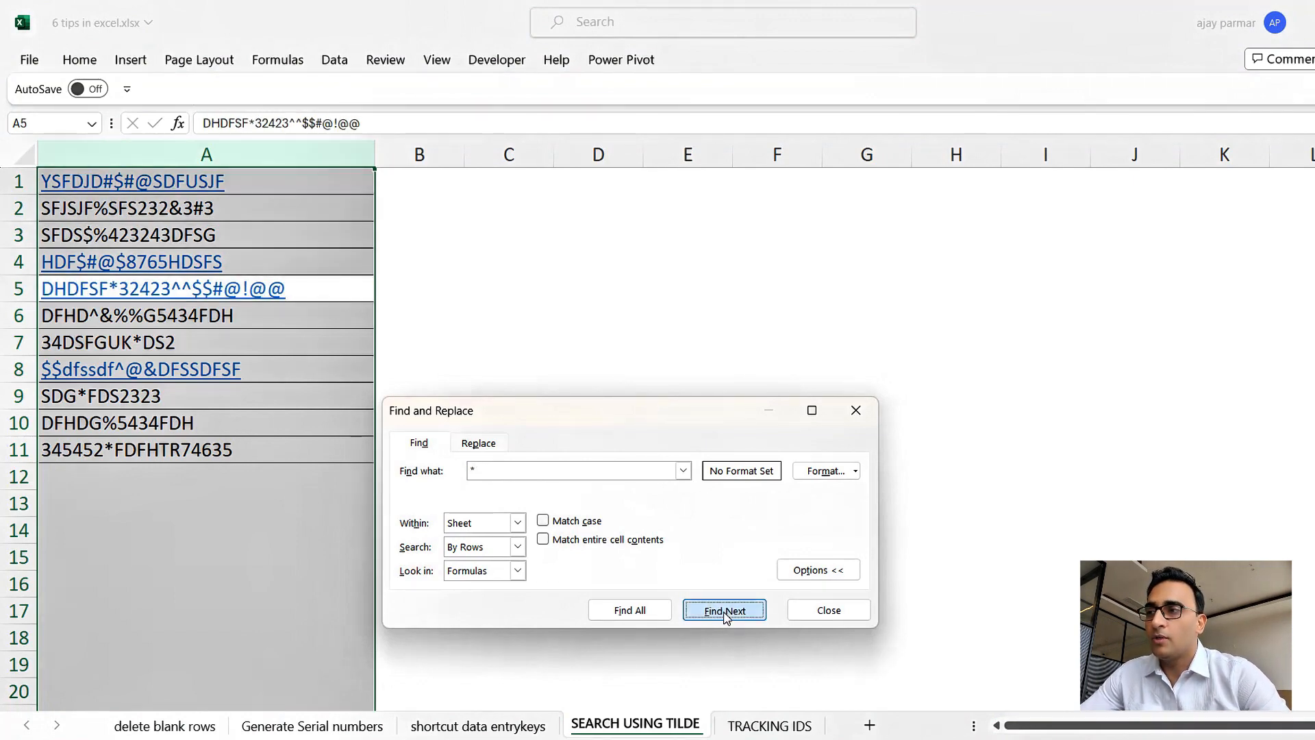
{"action": "left_click", "coordinate": [724, 609]}
{"action": "left_click", "coordinate": [724, 610]}
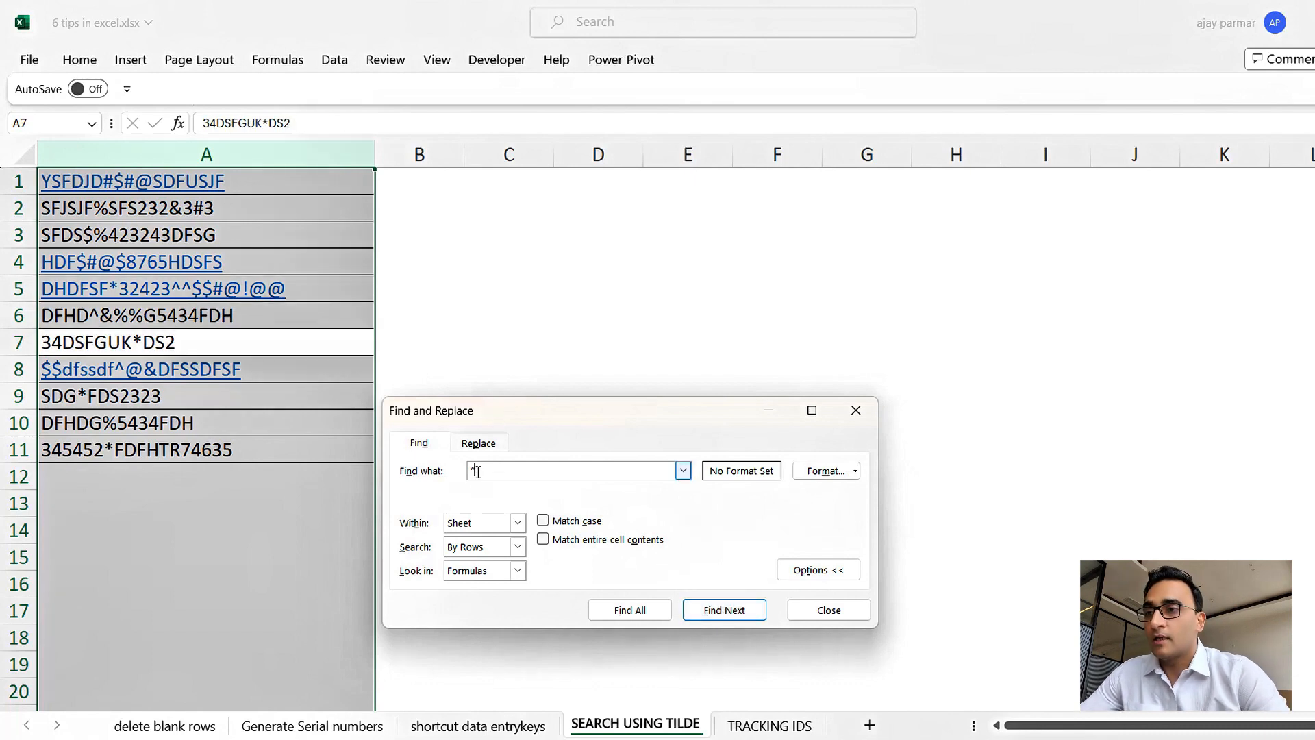
{"action": "left_click", "coordinate": [831, 610]}
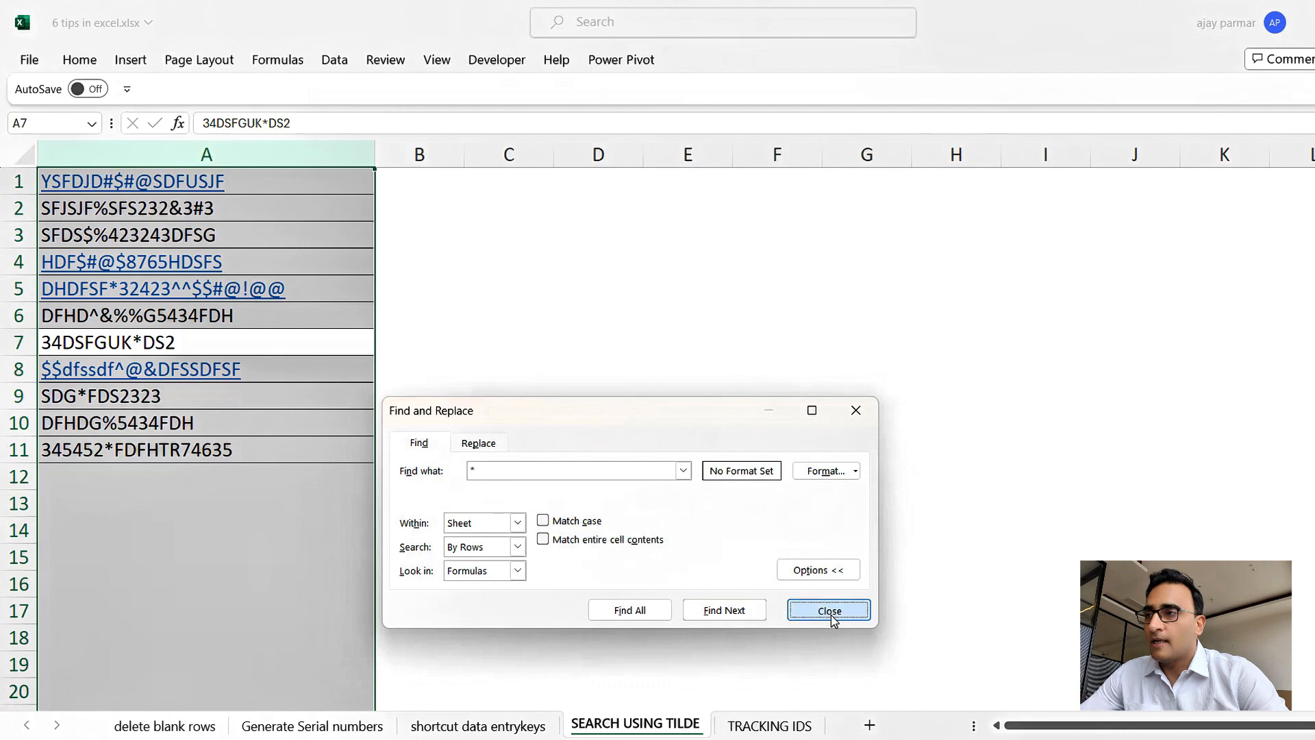
Select the entries in column A and search them for ~* to find literal asterisks, stepping through each match, then close Find.
{"action": "left_click", "coordinate": [301, 181]}
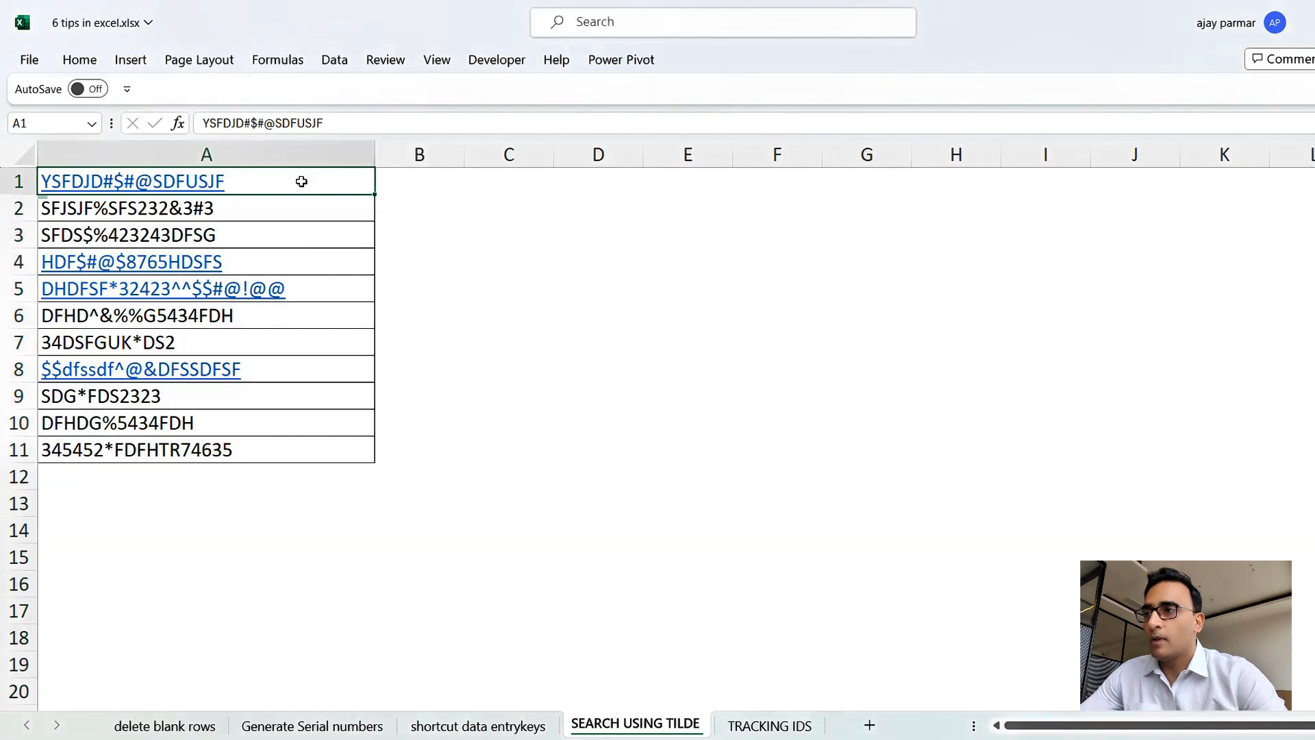
{"action": "key", "text": "ctrl+shift+Down"}
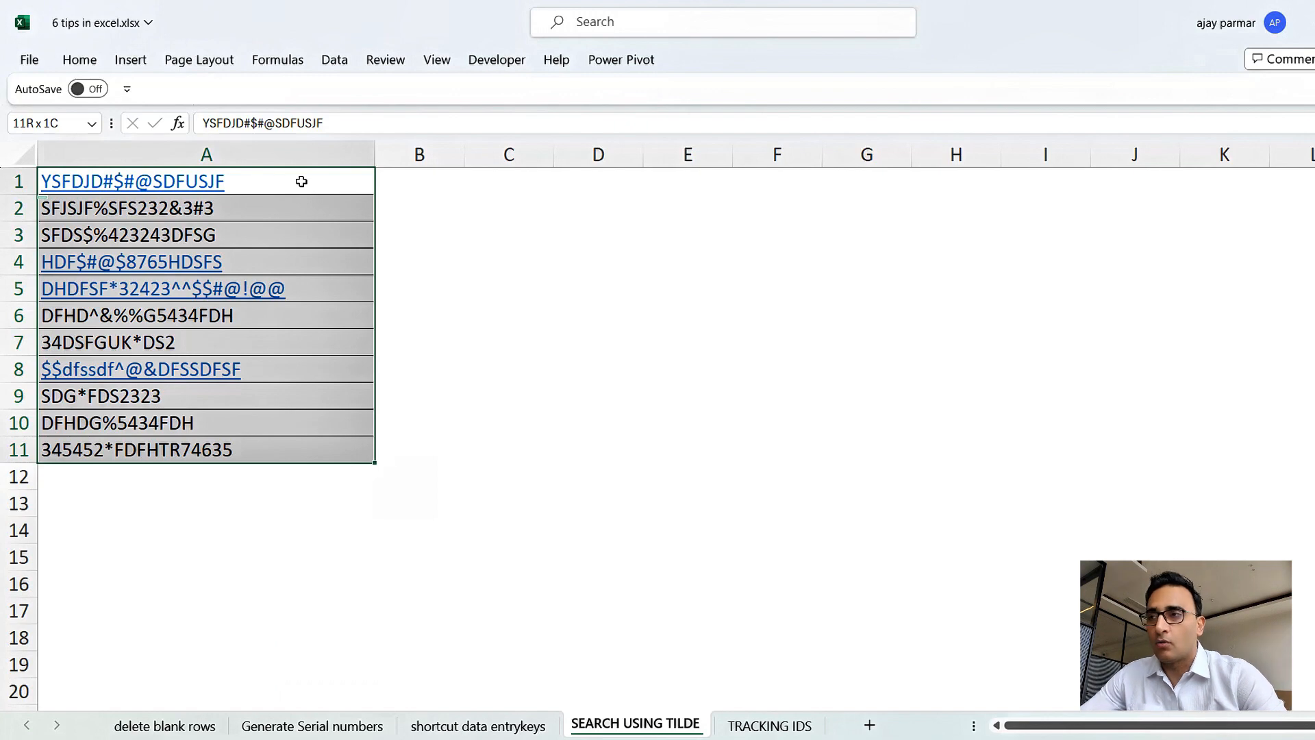
{"action": "left_click", "coordinate": [301, 181]}
{"action": "key", "text": "ctrl+shift+Down"}
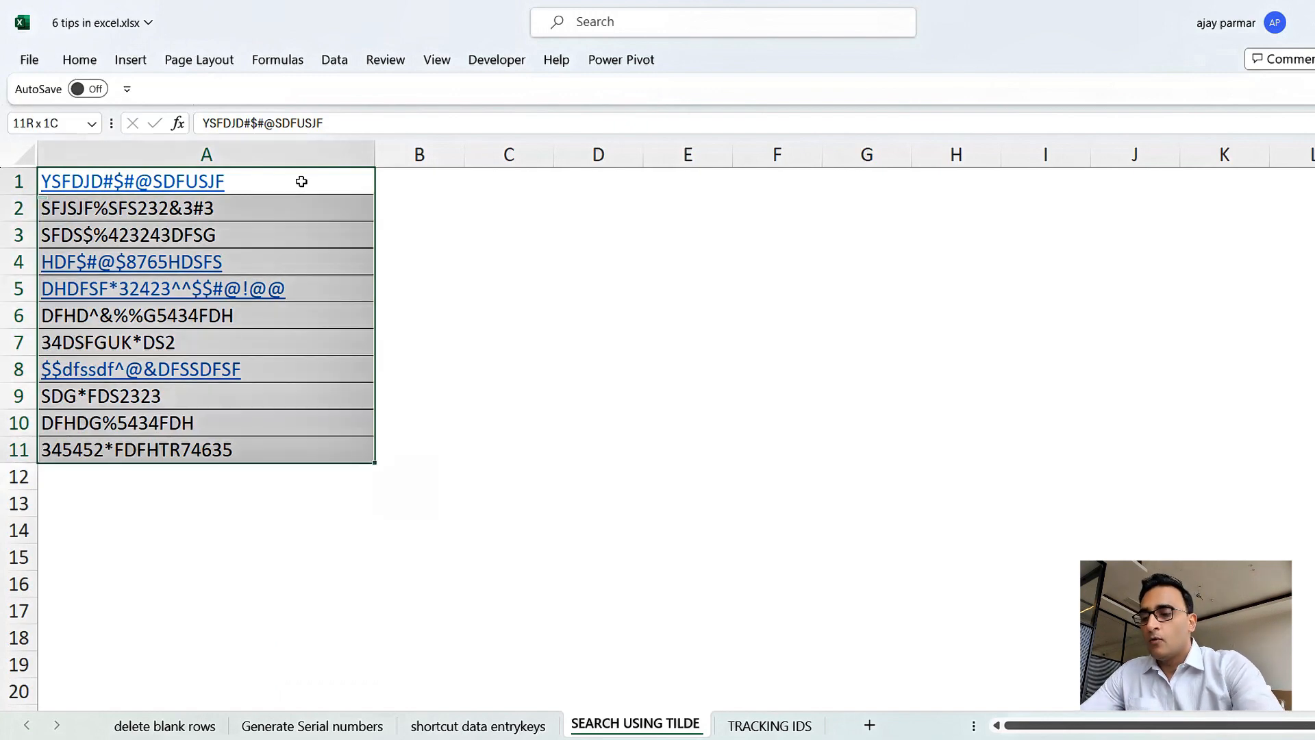
{"action": "key", "text": "ctrl+f"}
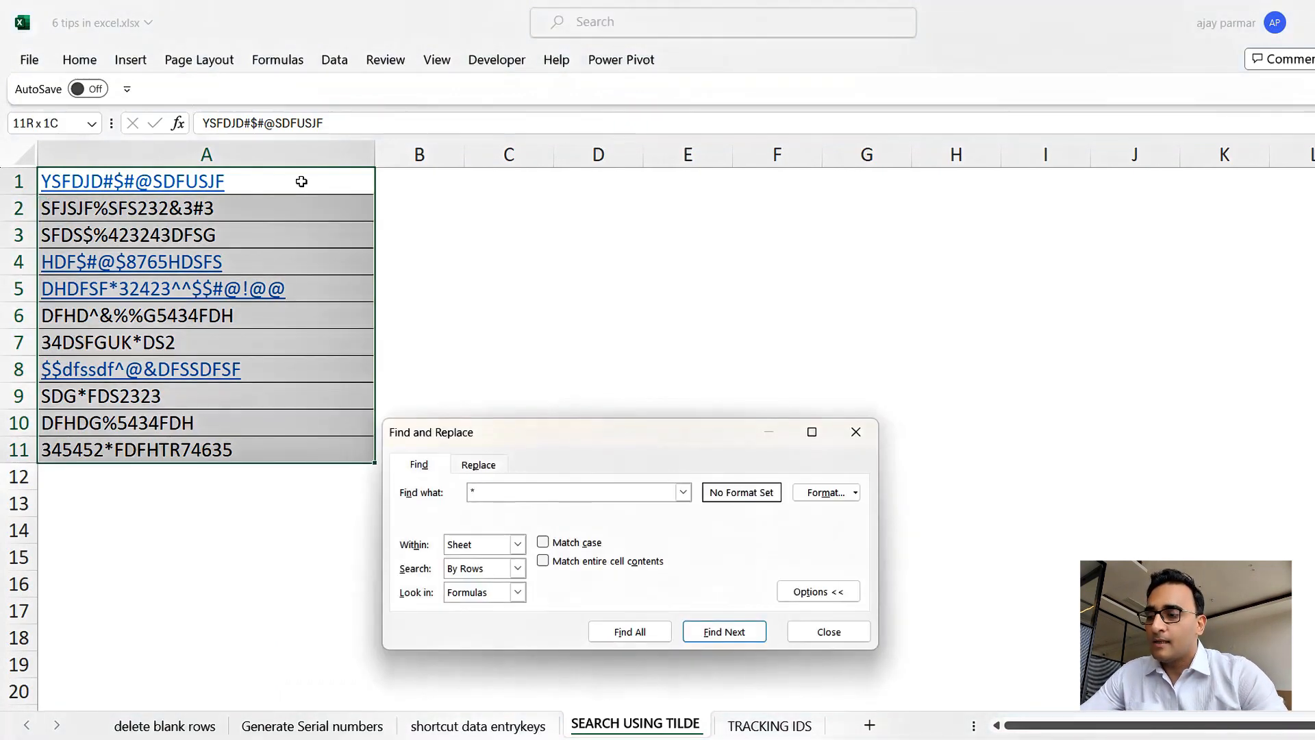
{"action": "type", "text": "~"}
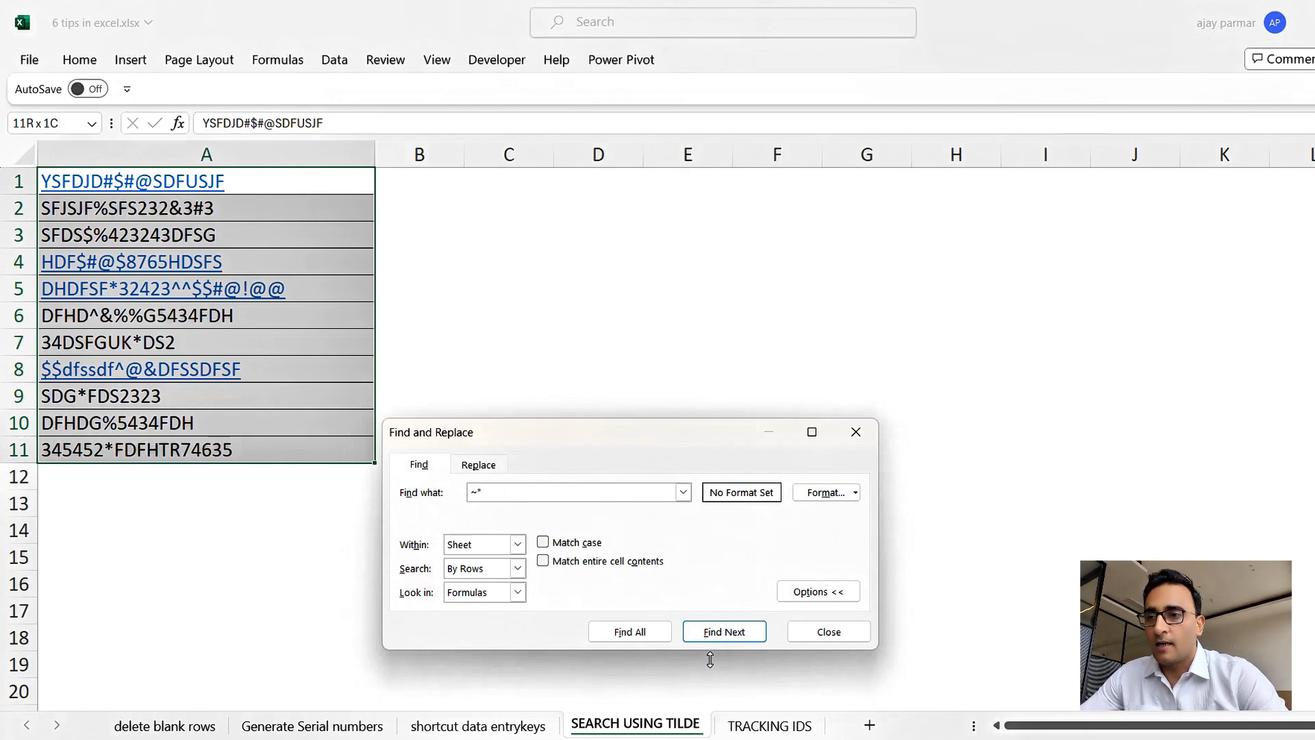
{"action": "left_click", "coordinate": [739, 635]}
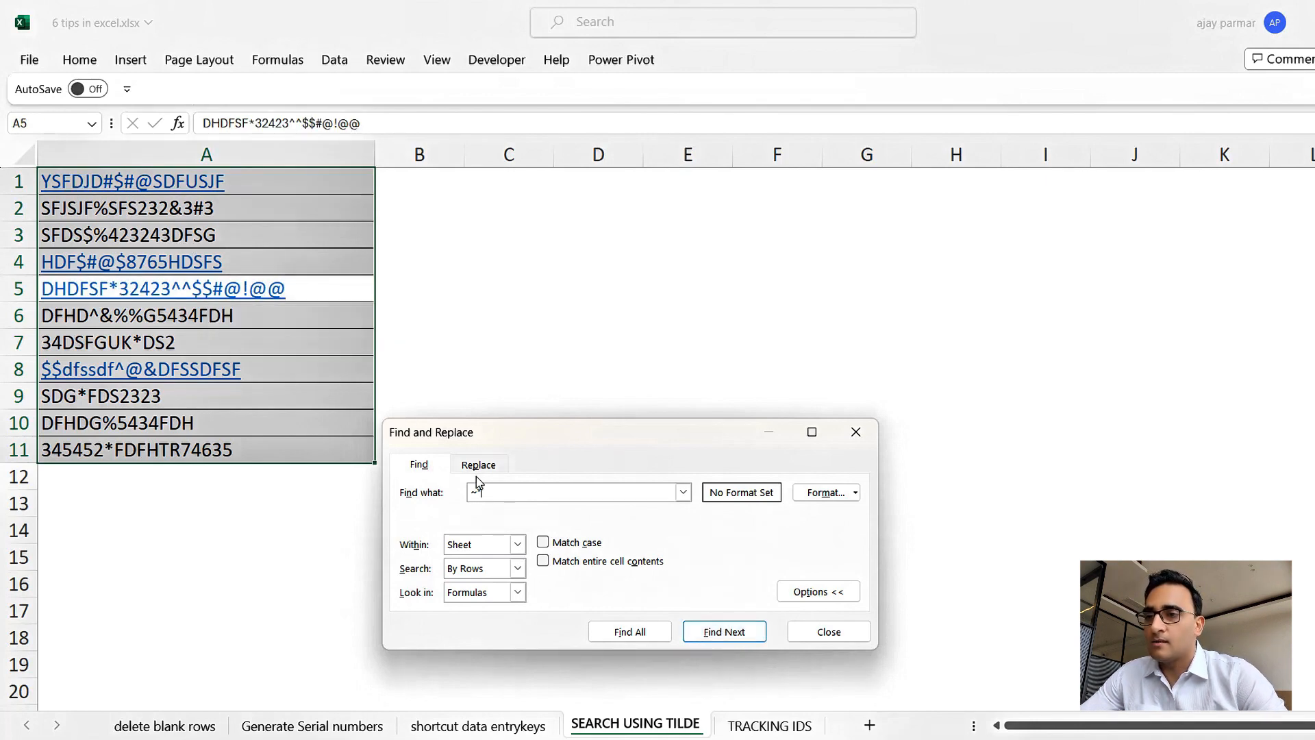
{"action": "left_click", "coordinate": [726, 634]}
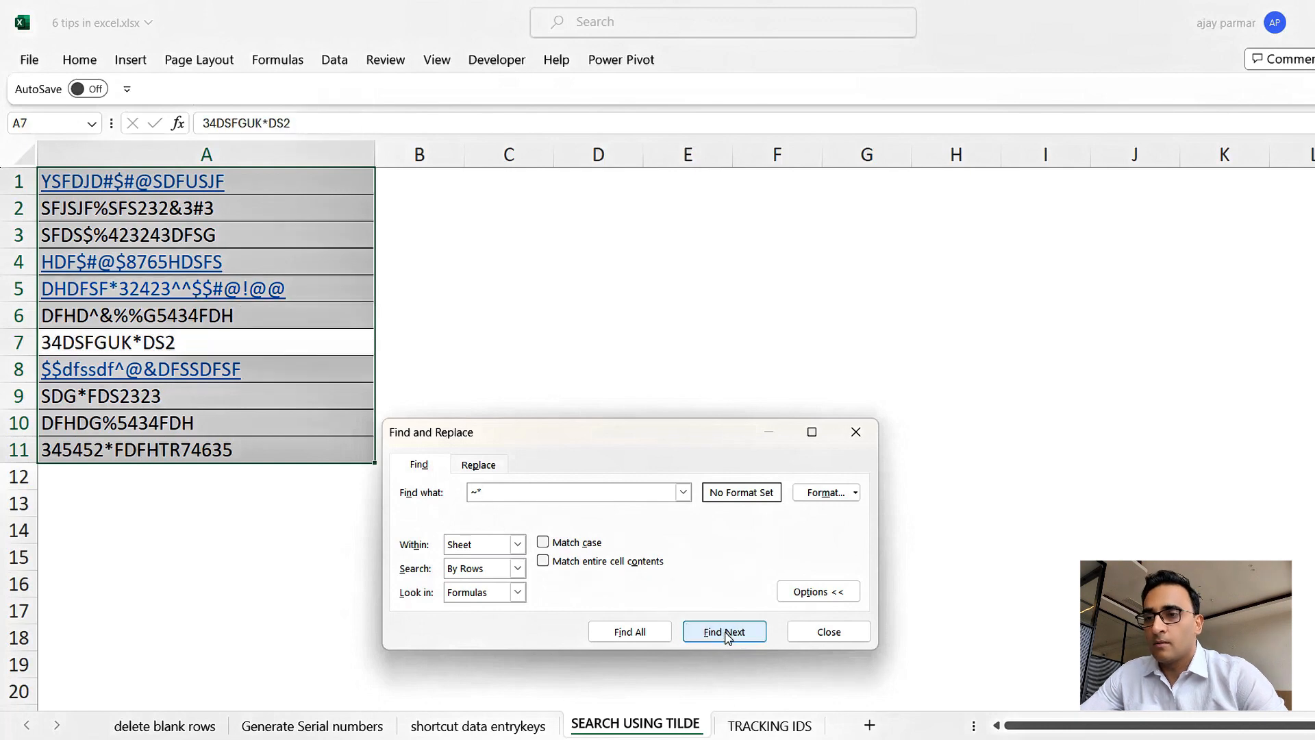
{"action": "left_click", "coordinate": [727, 634]}
{"action": "left_click", "coordinate": [727, 633]}
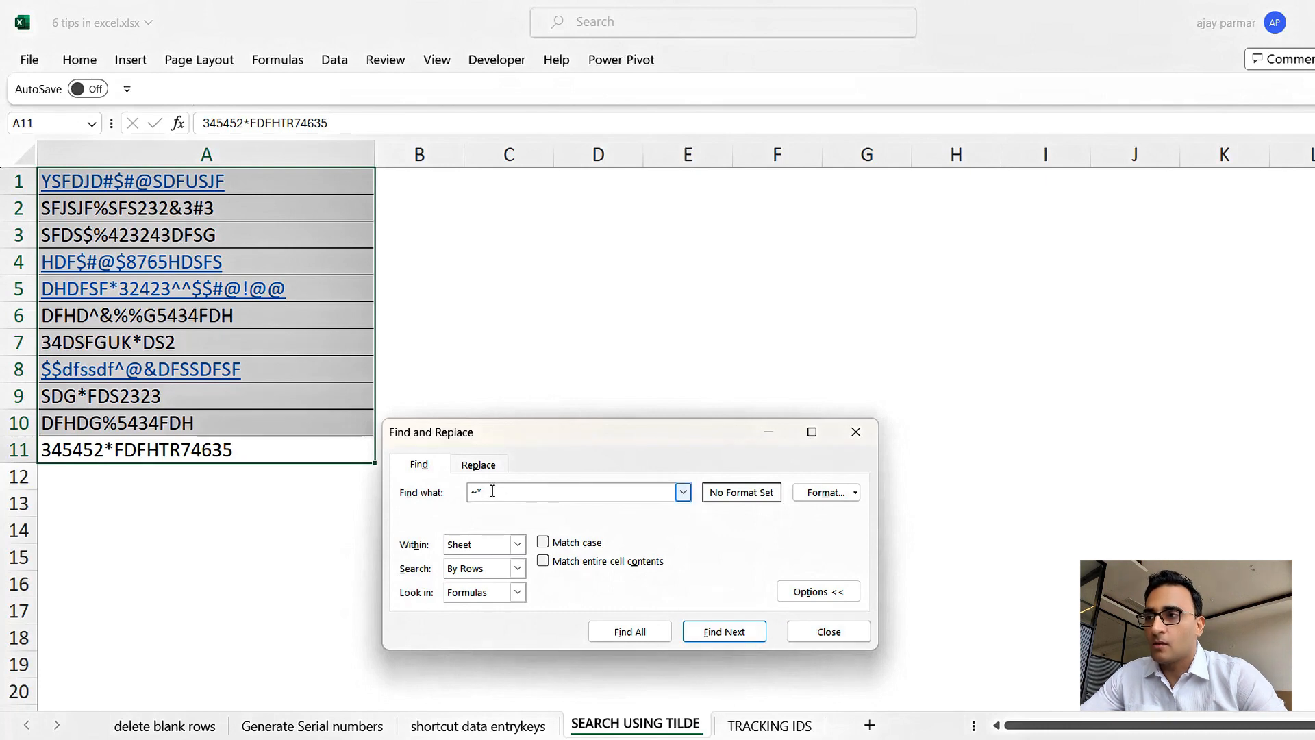
{"action": "left_click", "coordinate": [836, 640]}
Switch to the TRACKING IDS sheet and look over the Project IDs listed in column A.
{"action": "left_click", "coordinate": [631, 345]}
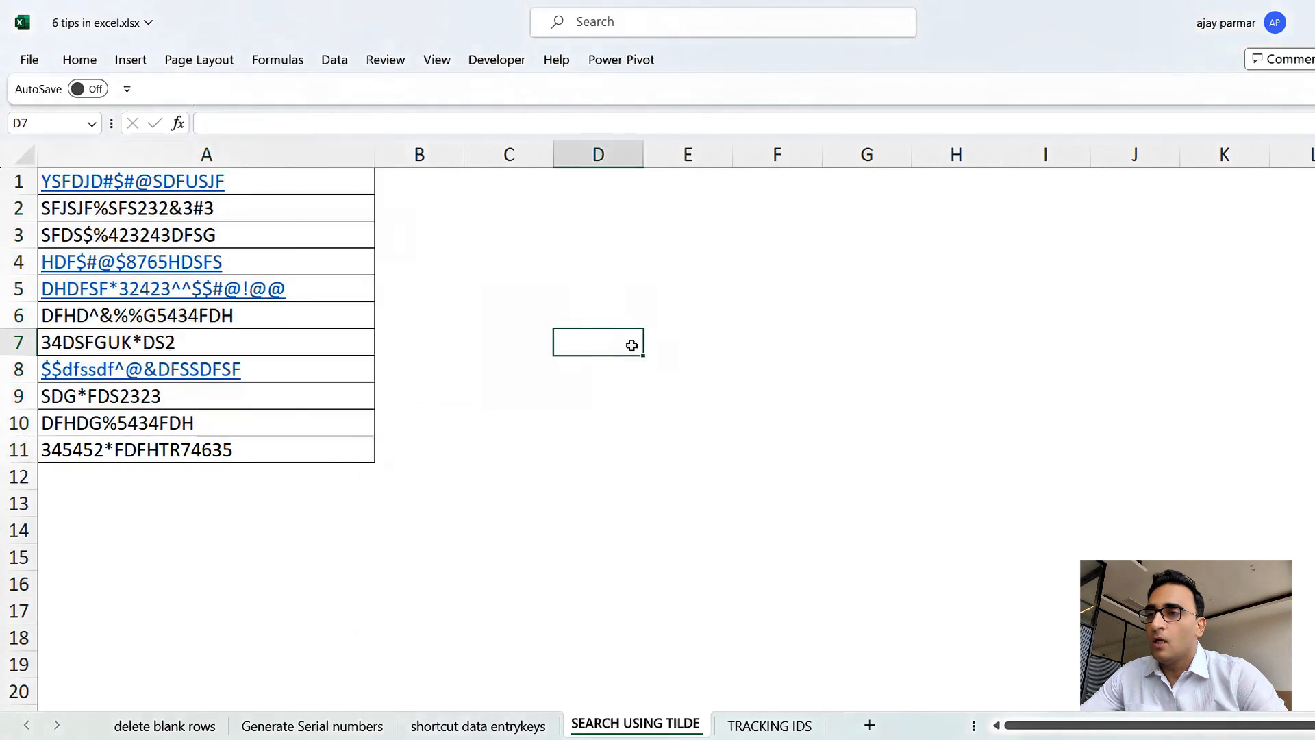
{"action": "left_click", "coordinate": [760, 727]}
{"action": "left_click", "coordinate": [434, 455]}
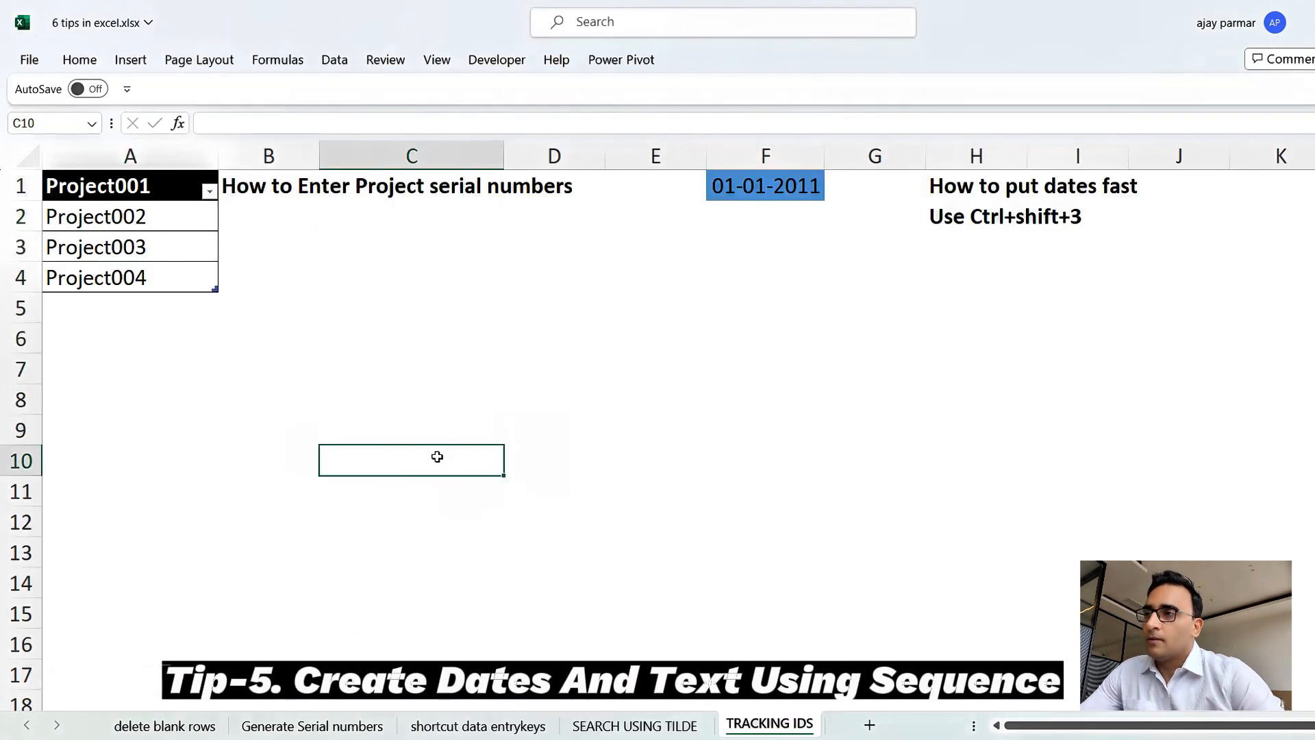
{"action": "left_click", "coordinate": [167, 197]}
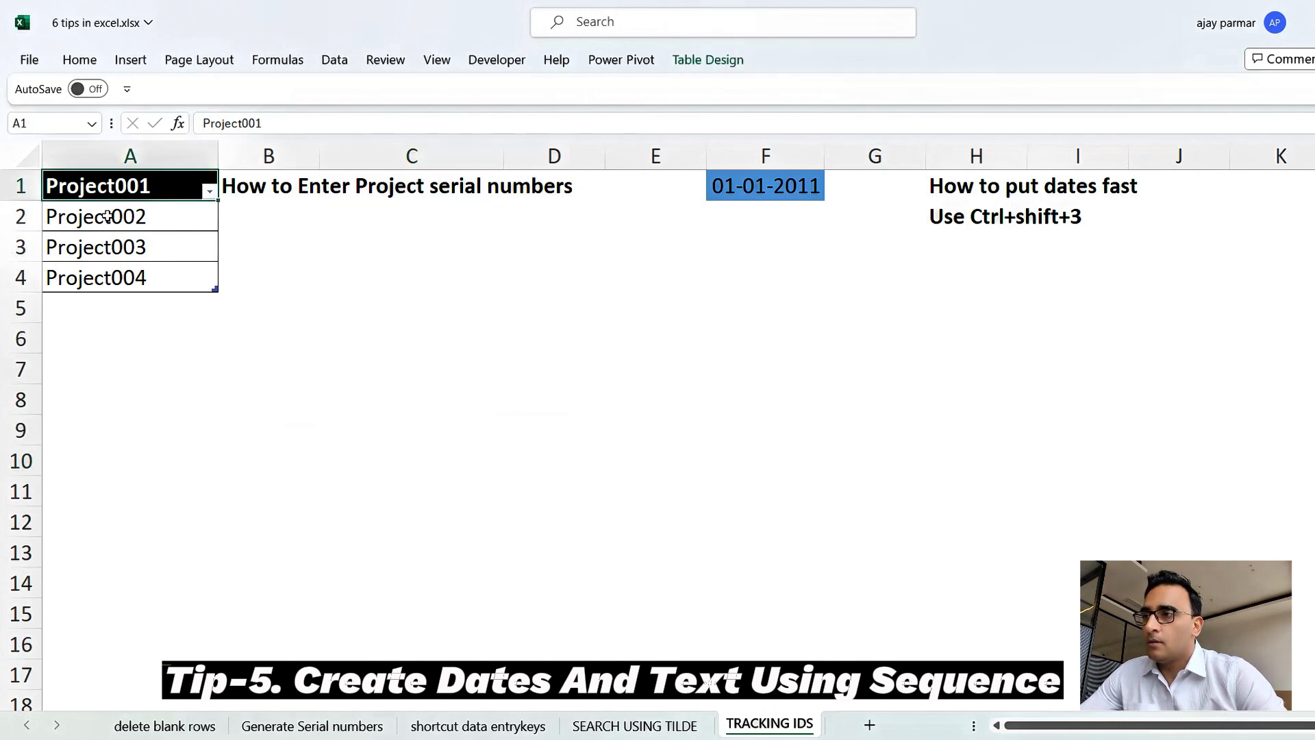
{"action": "left_click", "coordinate": [147, 214]}
{"action": "left_click", "coordinate": [150, 245]}
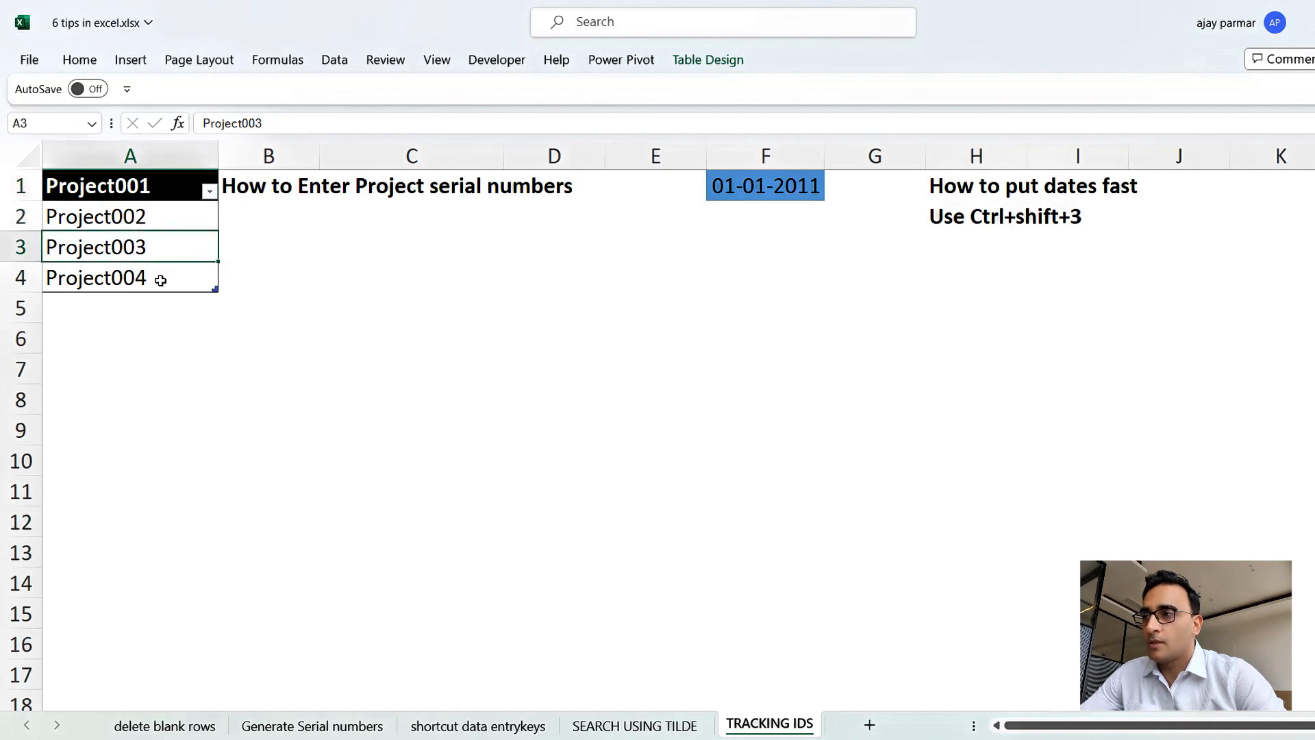
{"action": "left_click", "coordinate": [161, 280]}
{"action": "left_click", "coordinate": [162, 337]}
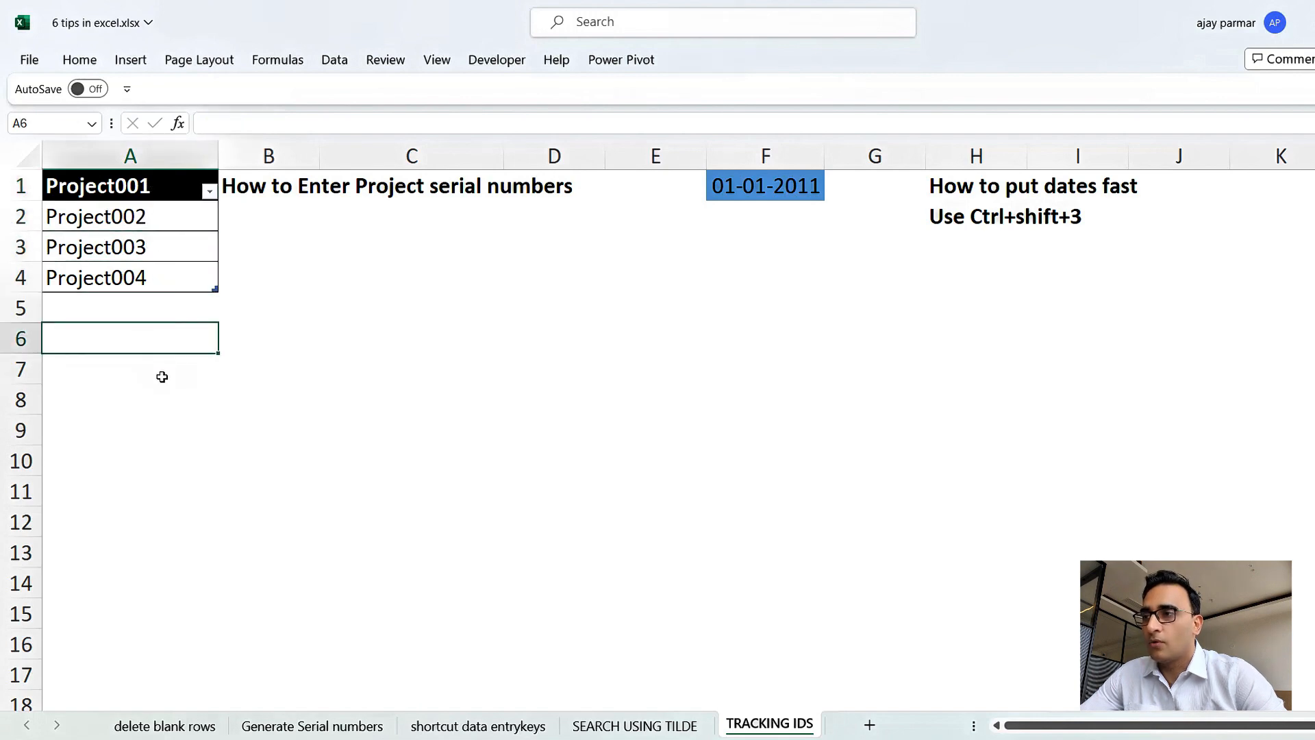
Enter Project001 in A7, fill it down to A11, then clear those filled cells.
{"action": "left_click", "coordinate": [162, 377]}
{"action": "type", "text": "Project001"}
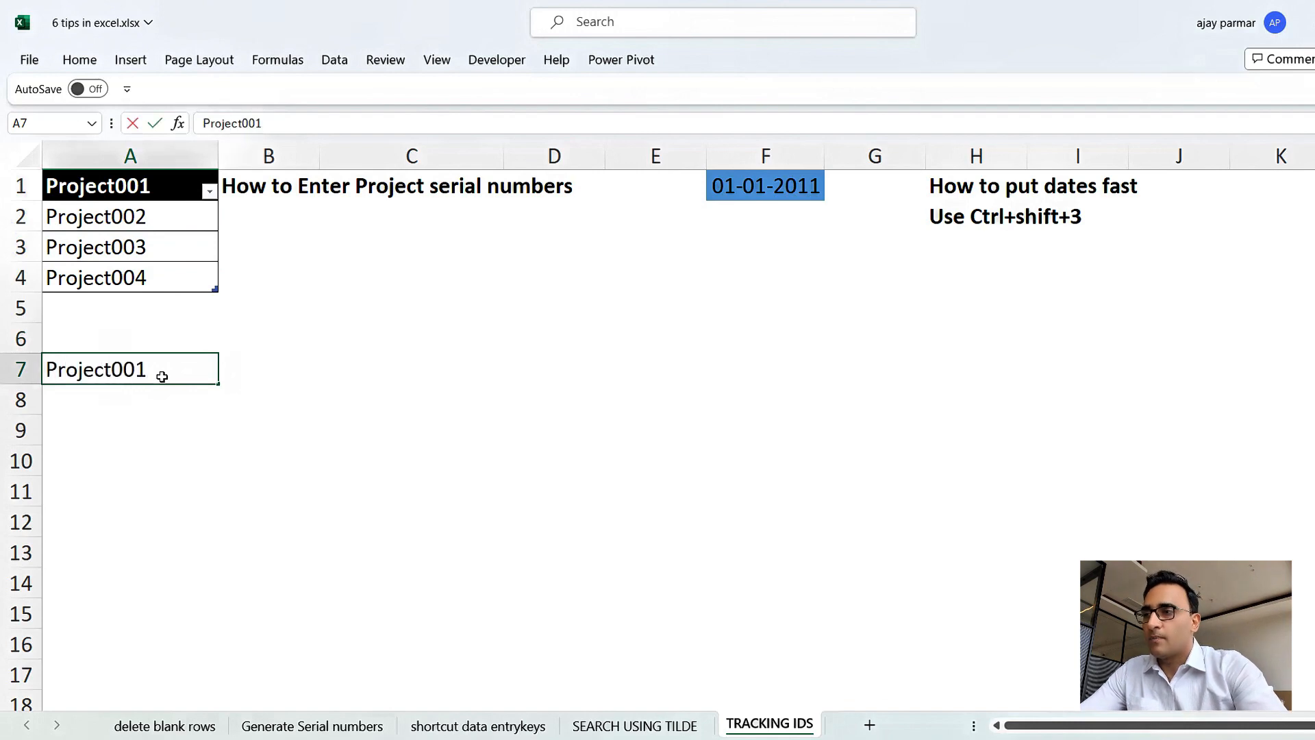
{"action": "key", "text": "Return"}
{"action": "left_click", "coordinate": [162, 376]}
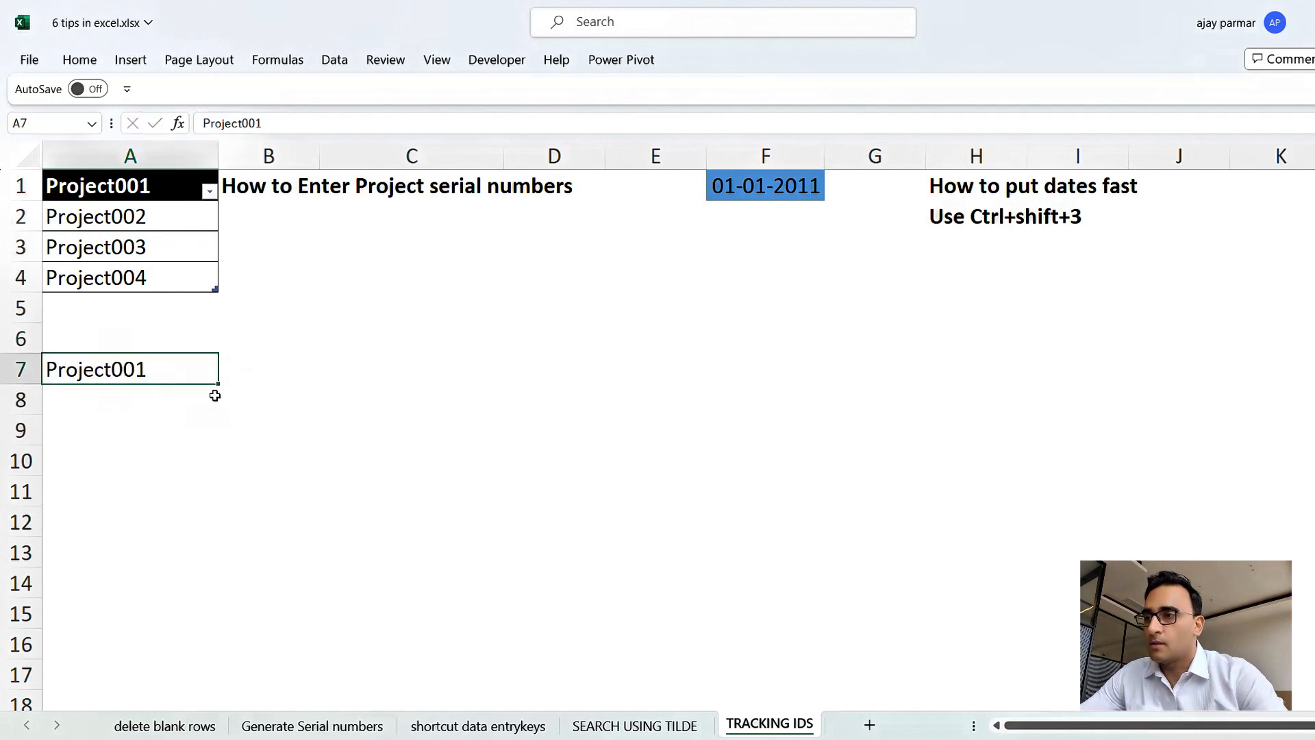
{"action": "left_click_drag", "start_coordinate": [218, 387], "coordinate": [222, 507]}
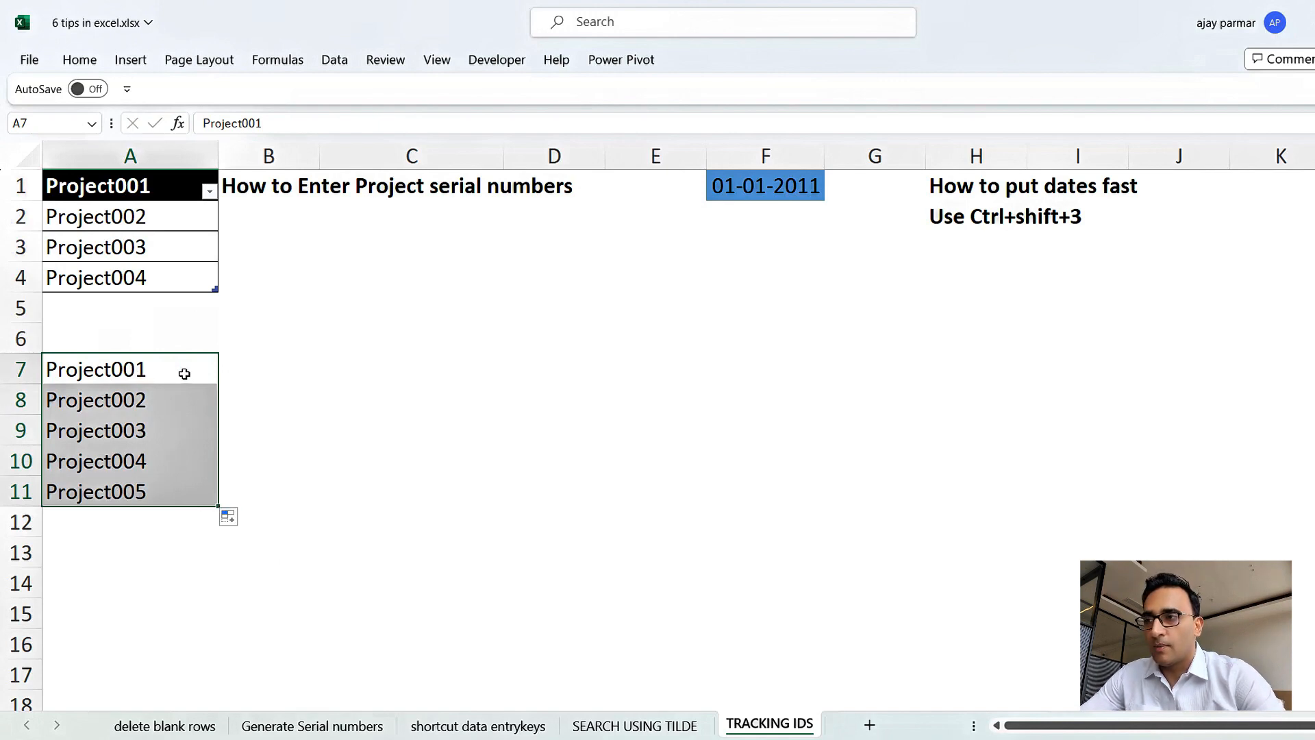
{"action": "key", "text": "Delete"}
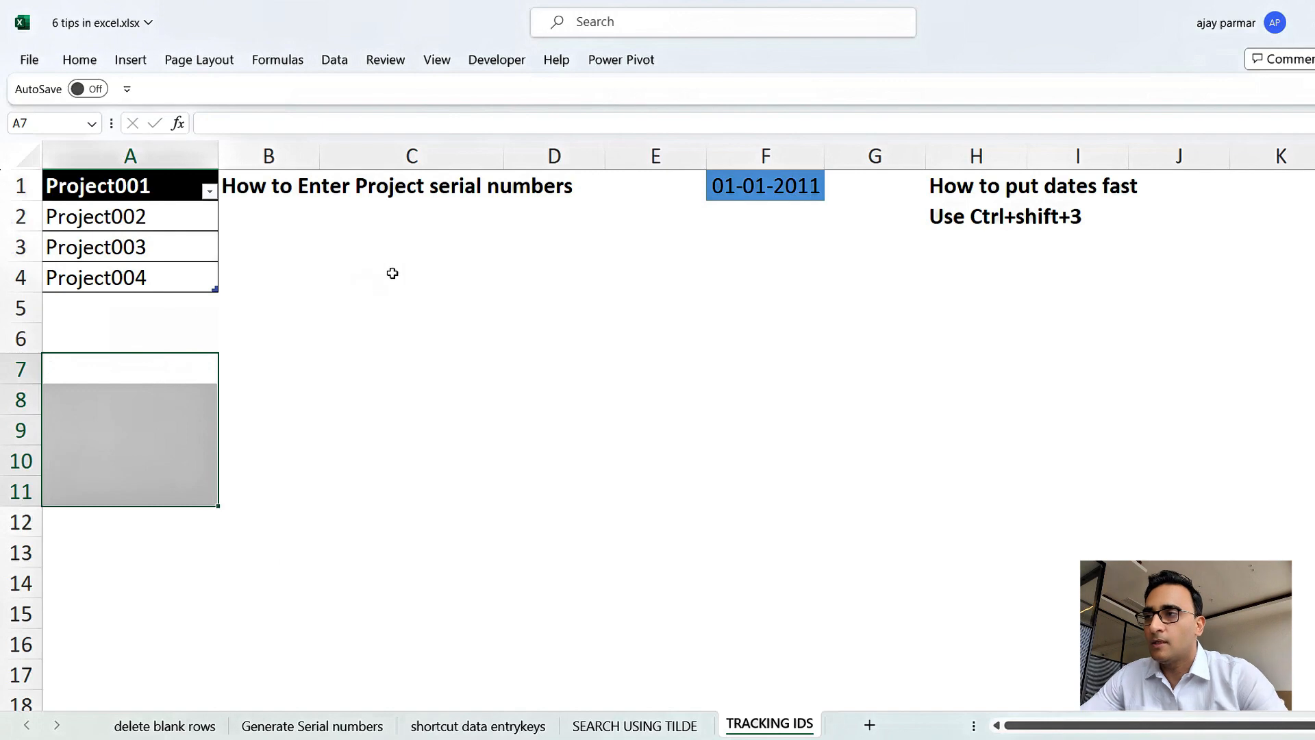
Enter the formula =SEQUENCE(100) in cell C4 to generate serial numbers.
{"action": "left_click", "coordinate": [390, 273]}
{"action": "left_click", "coordinate": [134, 260]}
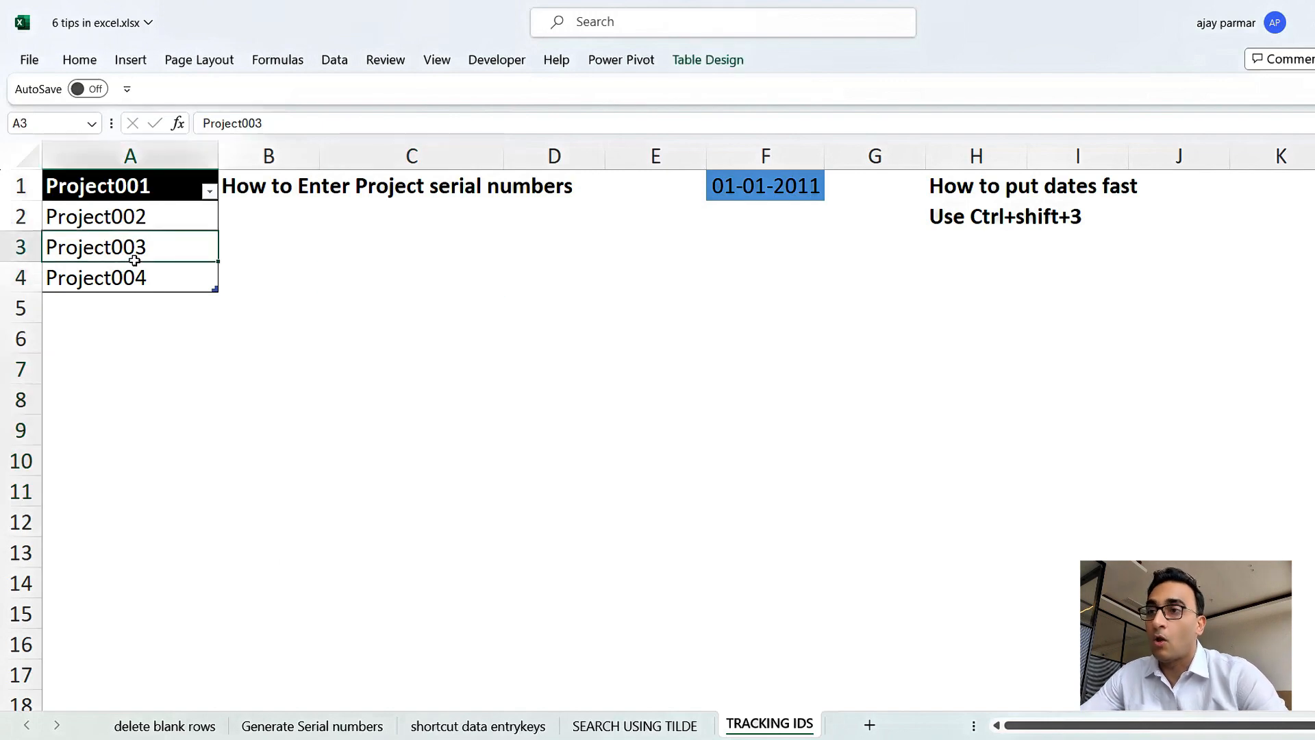
{"action": "left_click", "coordinate": [394, 257]}
{"action": "key", "text": "Left"}
{"action": "key", "text": "Down"}
{"action": "key", "text": "Right"}
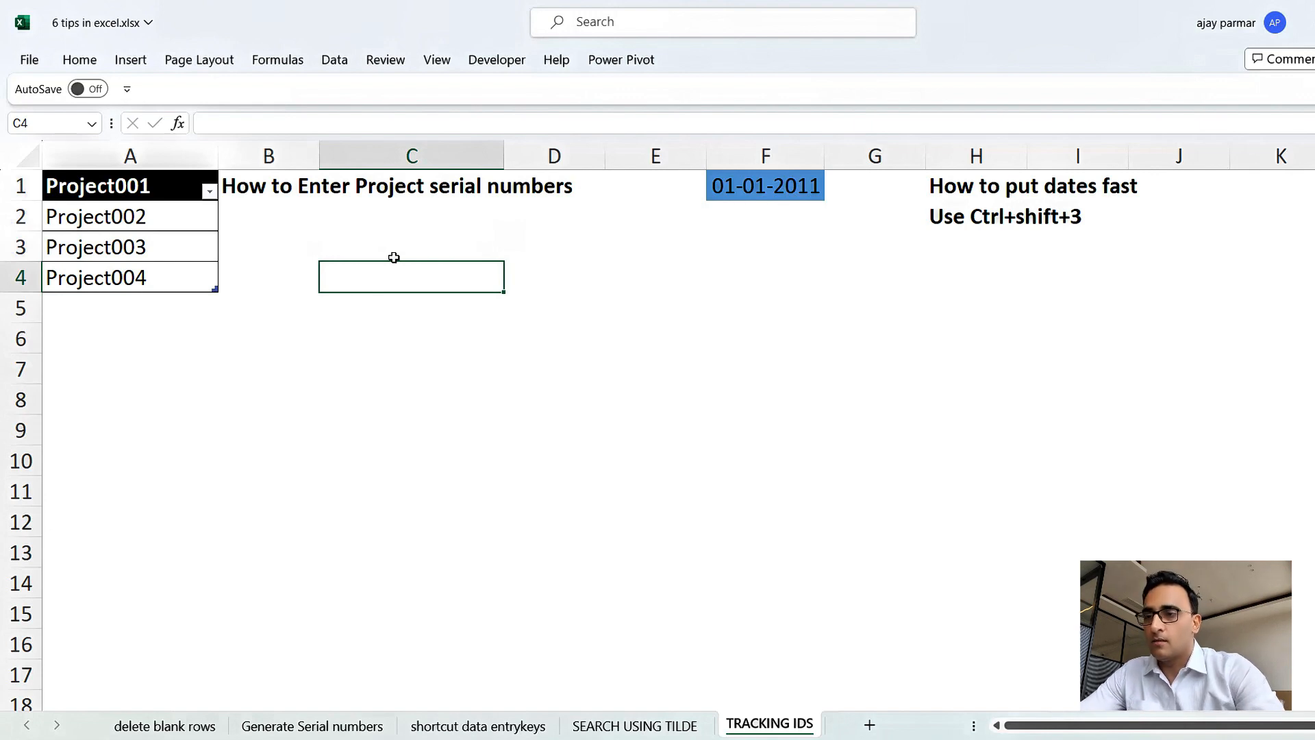
{"action": "type", "text": "=seque"}
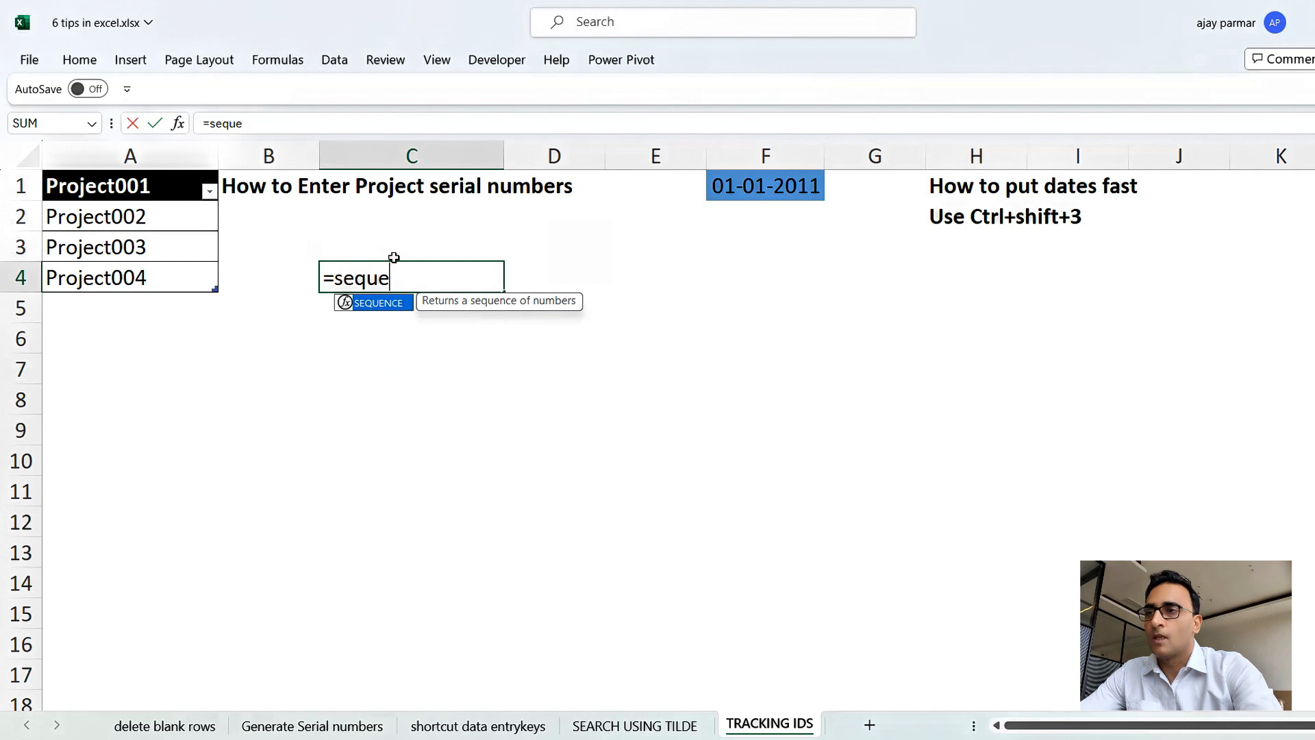
{"action": "key", "text": "Tab"}
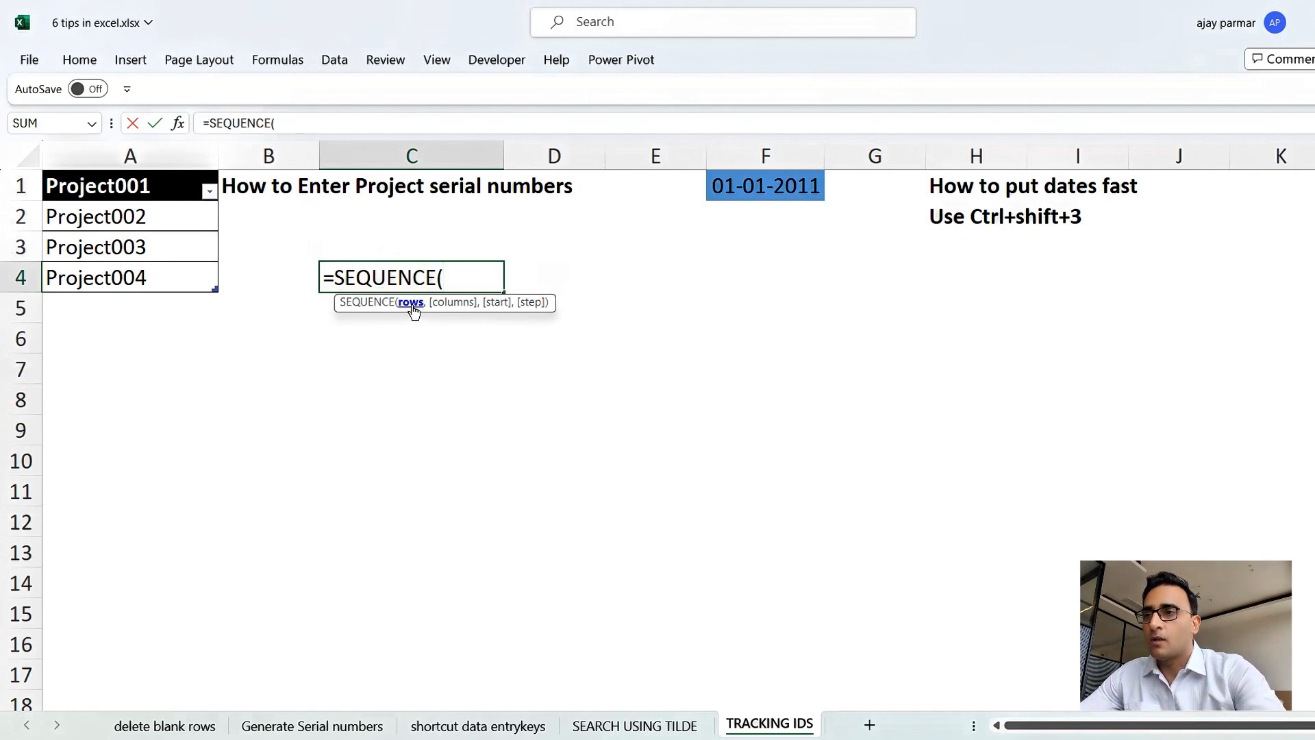
{"action": "type", "text": "100"}
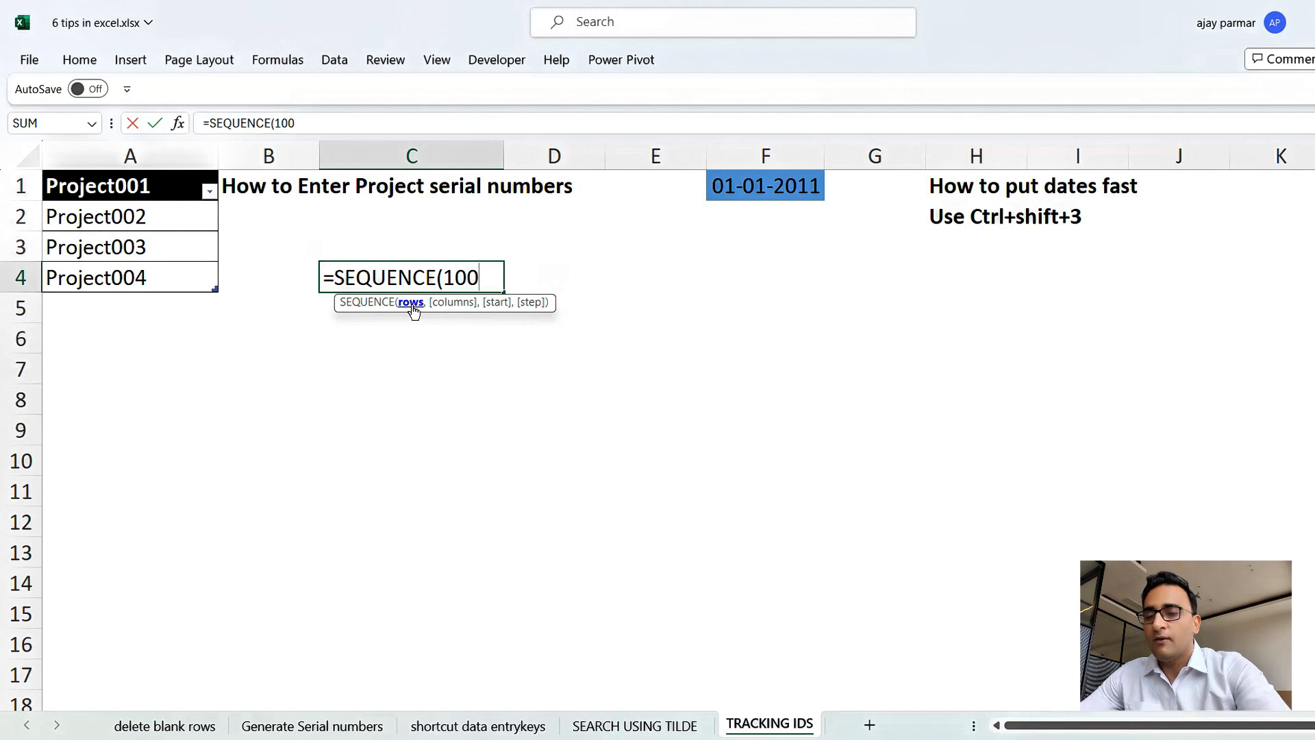
{"action": "type", "text": ")"}
{"action": "key", "text": "Return"}
{"action": "key", "text": "Up"}
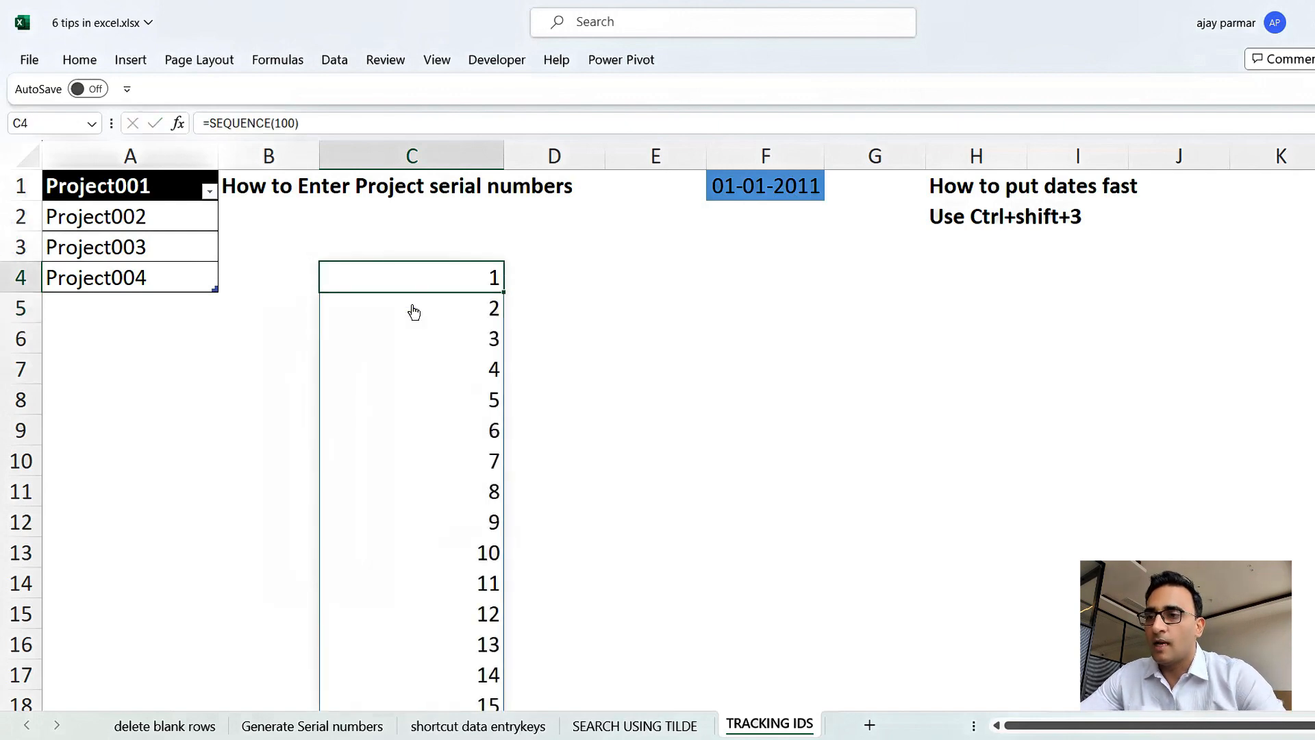
Browse down and back up the spilled sequence in column C, returning to C4.
{"action": "key", "text": "ctrl+Down"}
{"action": "key", "text": "Up"}
{"action": "key", "text": "ctrl+Up"}
{"action": "key", "text": "Up"}
{"action": "key", "text": "Up"}
{"action": "key", "text": "Up"}
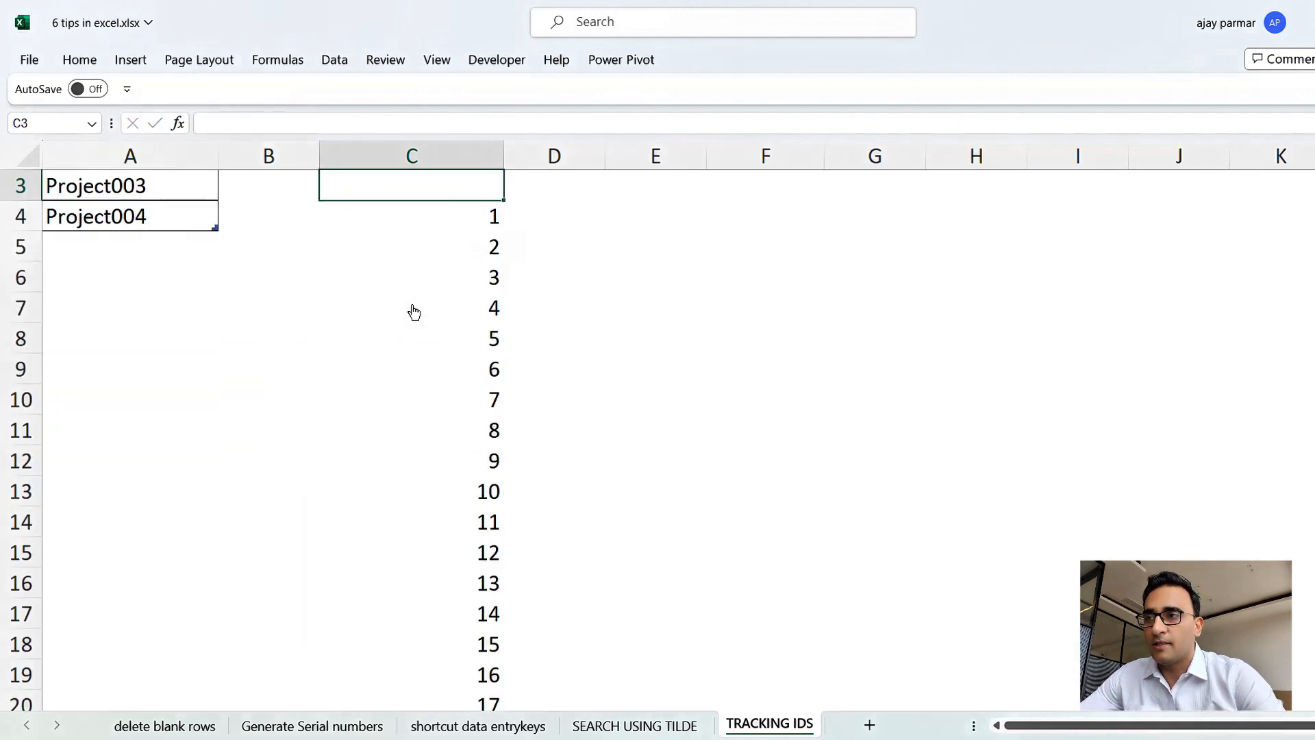
{"action": "key", "text": "Down"}
{"action": "key", "text": "Down"}
{"action": "key", "text": "Down"}
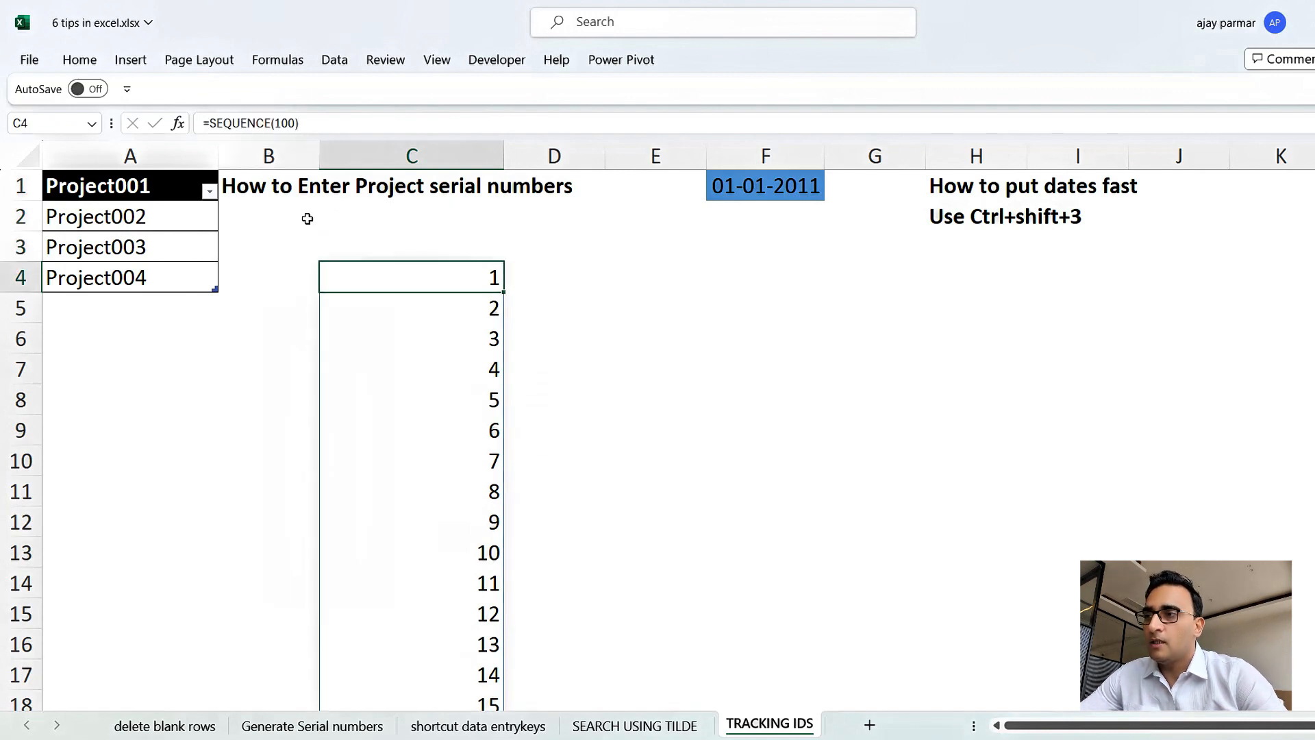
Edit C4's formula to ="Project" & SEQUENCE(100) so each serial gets the Project prefix.
{"action": "left_click", "coordinate": [213, 128]}
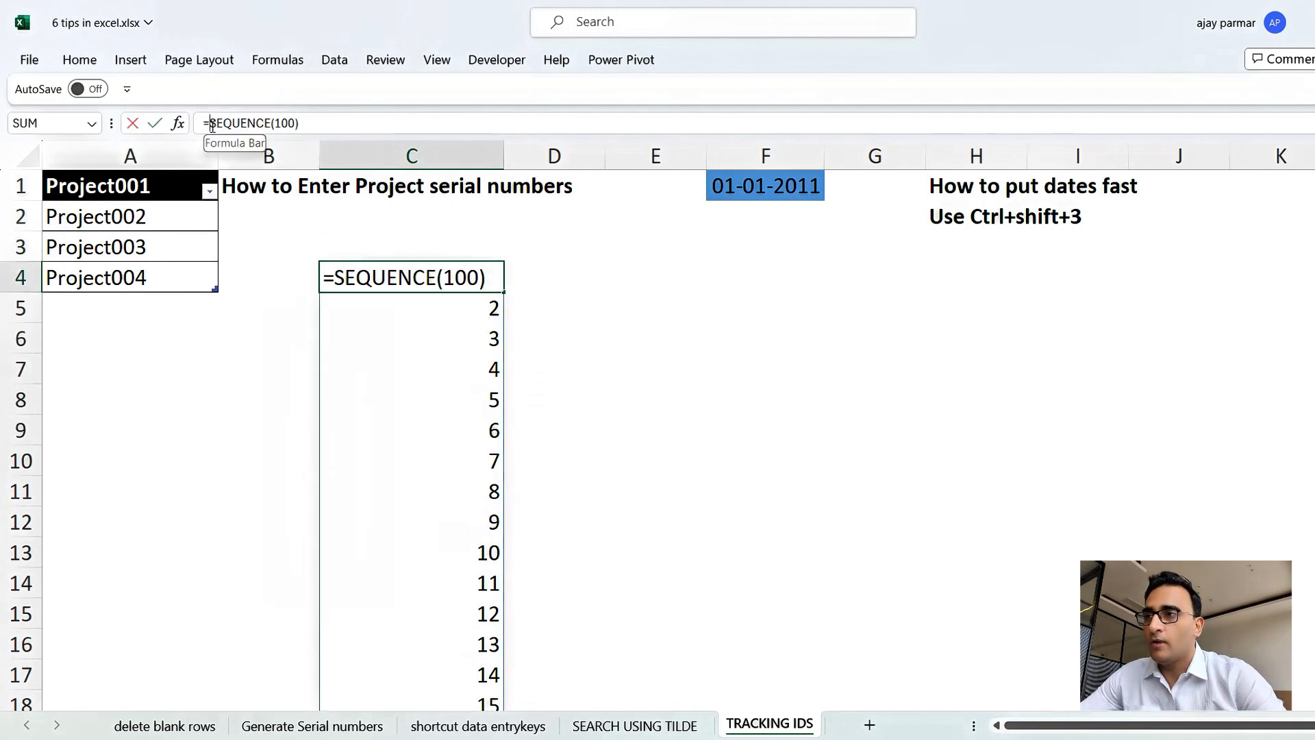
{"action": "type", "text": "\""}
{"action": "key", "text": "Return"}
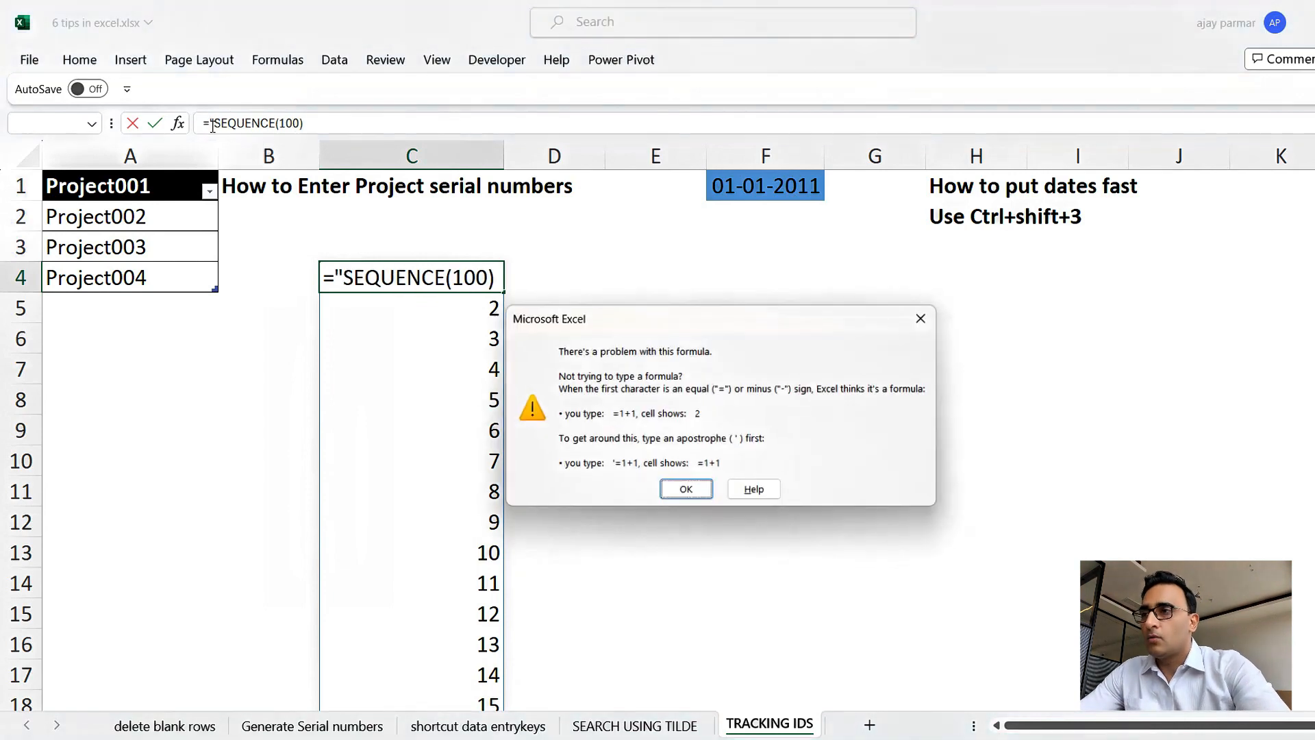
{"action": "key", "text": "Return"}
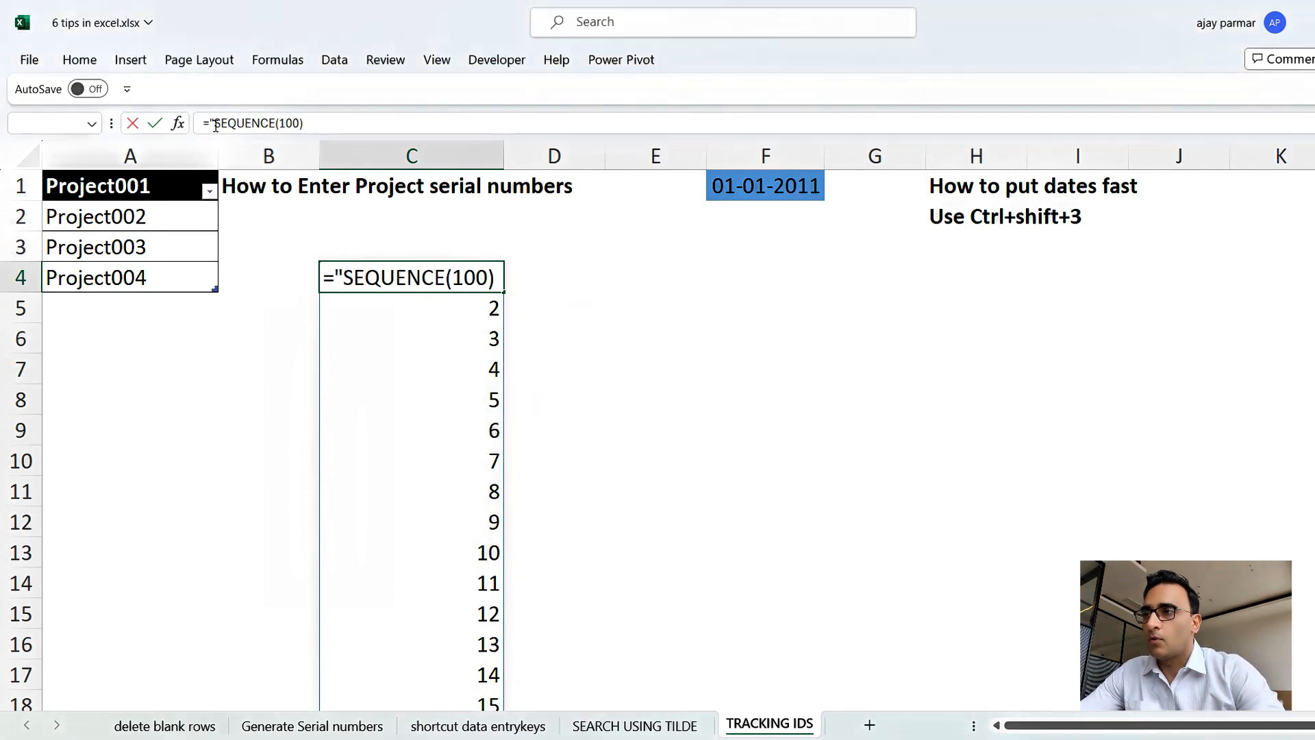
{"action": "left_click", "coordinate": [213, 125]}
{"action": "type", "text": "p"}
{"action": "key", "text": "BackSpace"}
{"action": "type", "text": "Project"}
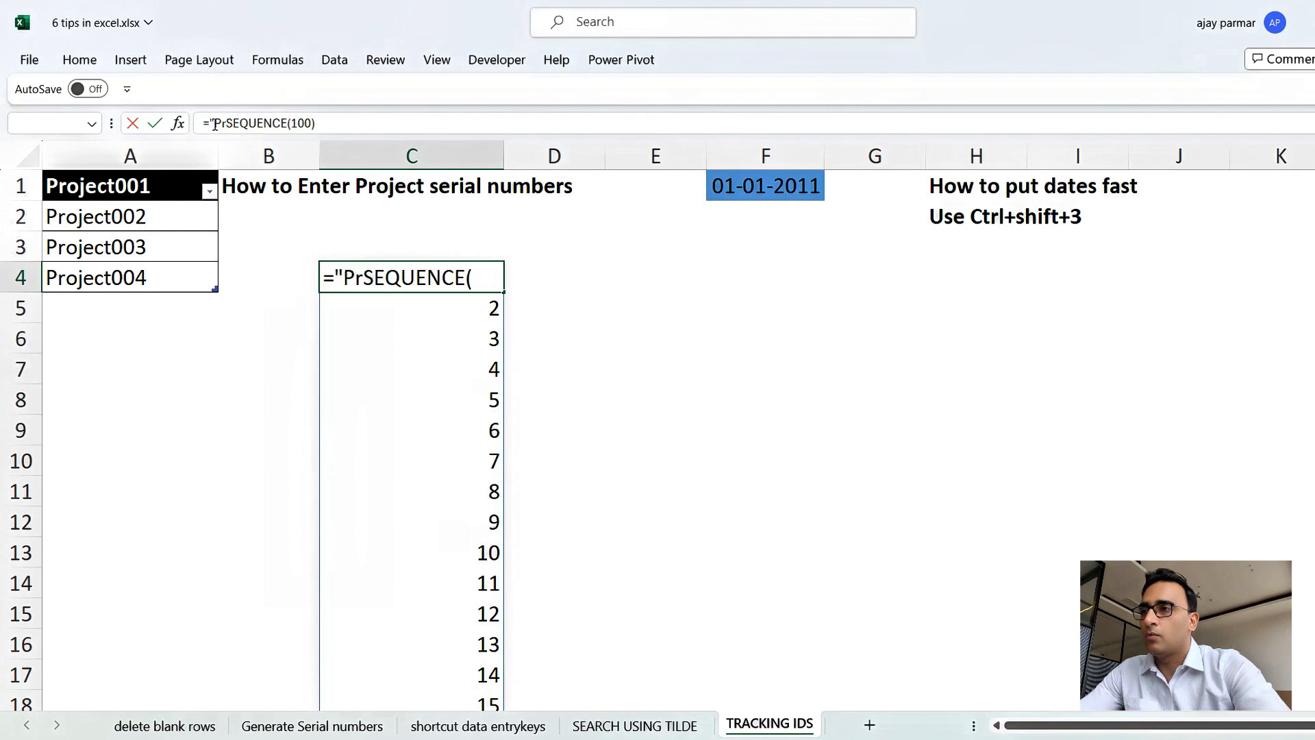
{"action": "type", "text": "\" &"}
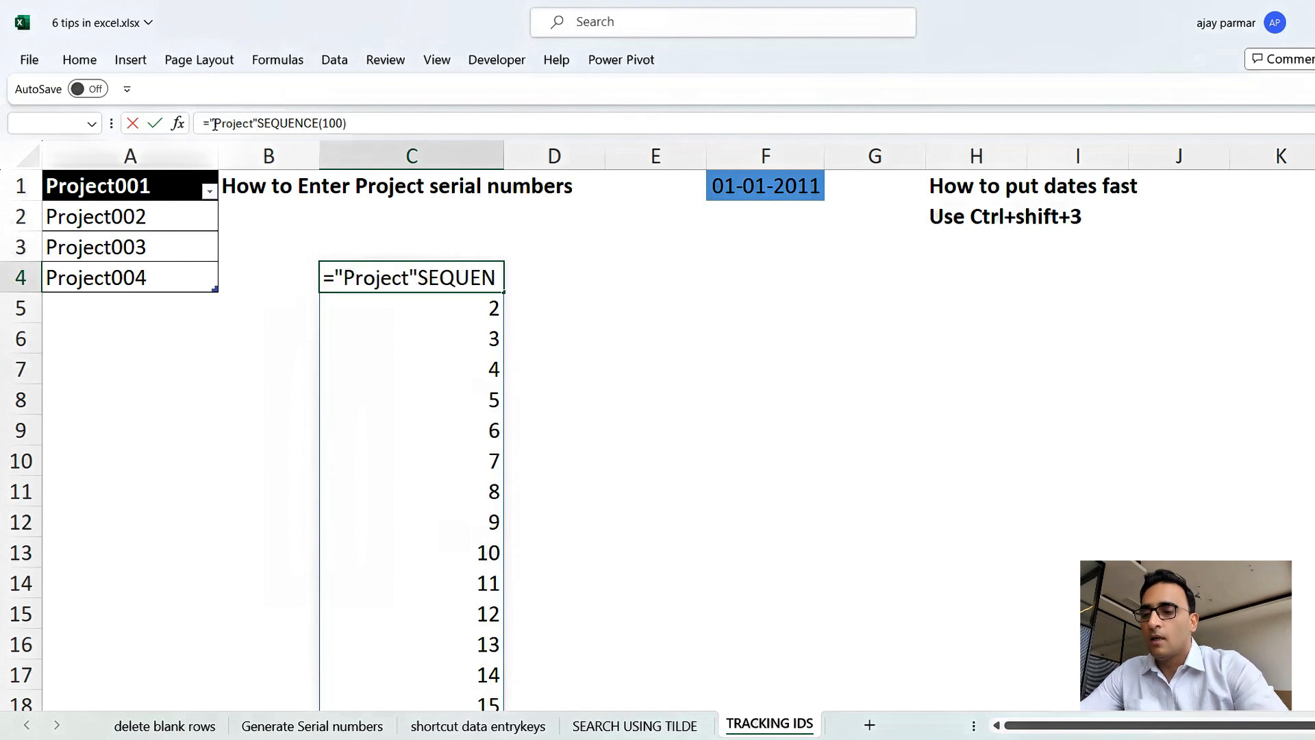
{"action": "key", "text": "Return"}
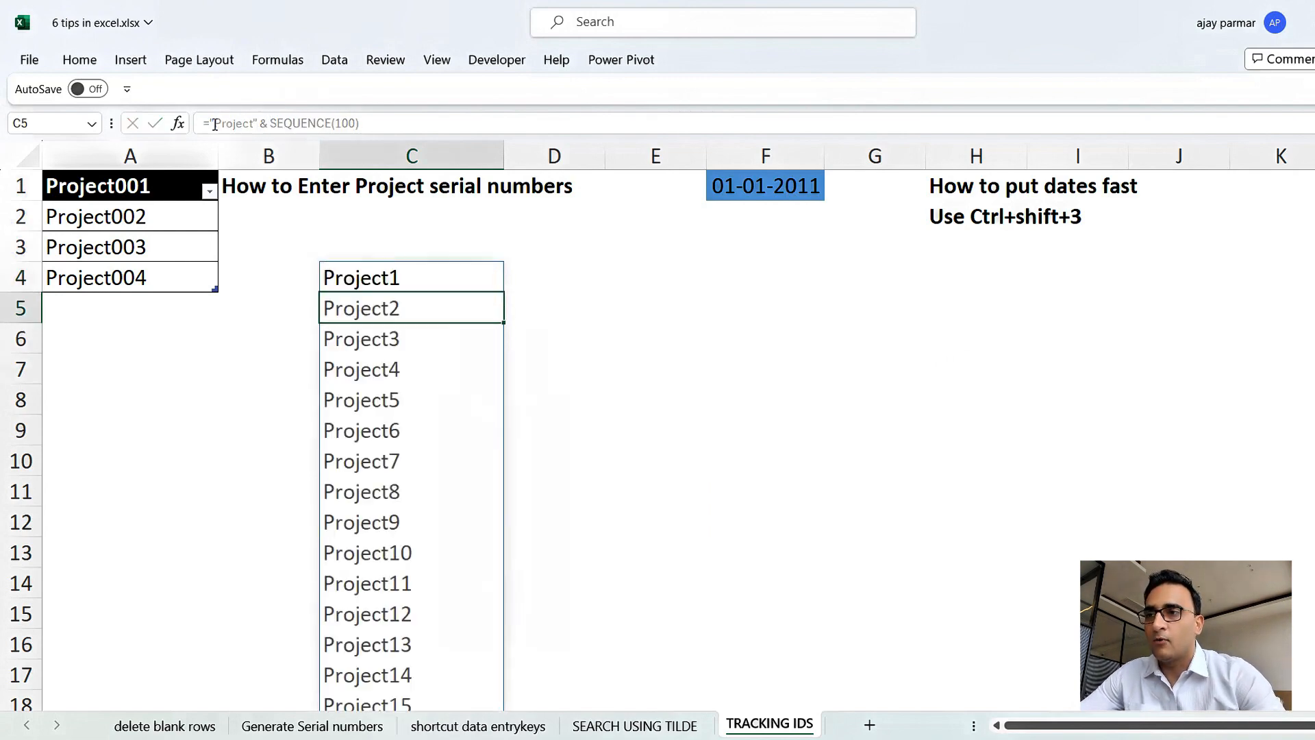
Edit C4's formula to ="Project" & TEXT(SEQUENCE(100),"000") so the serials are padded to three digits.
{"action": "key", "text": "Up"}
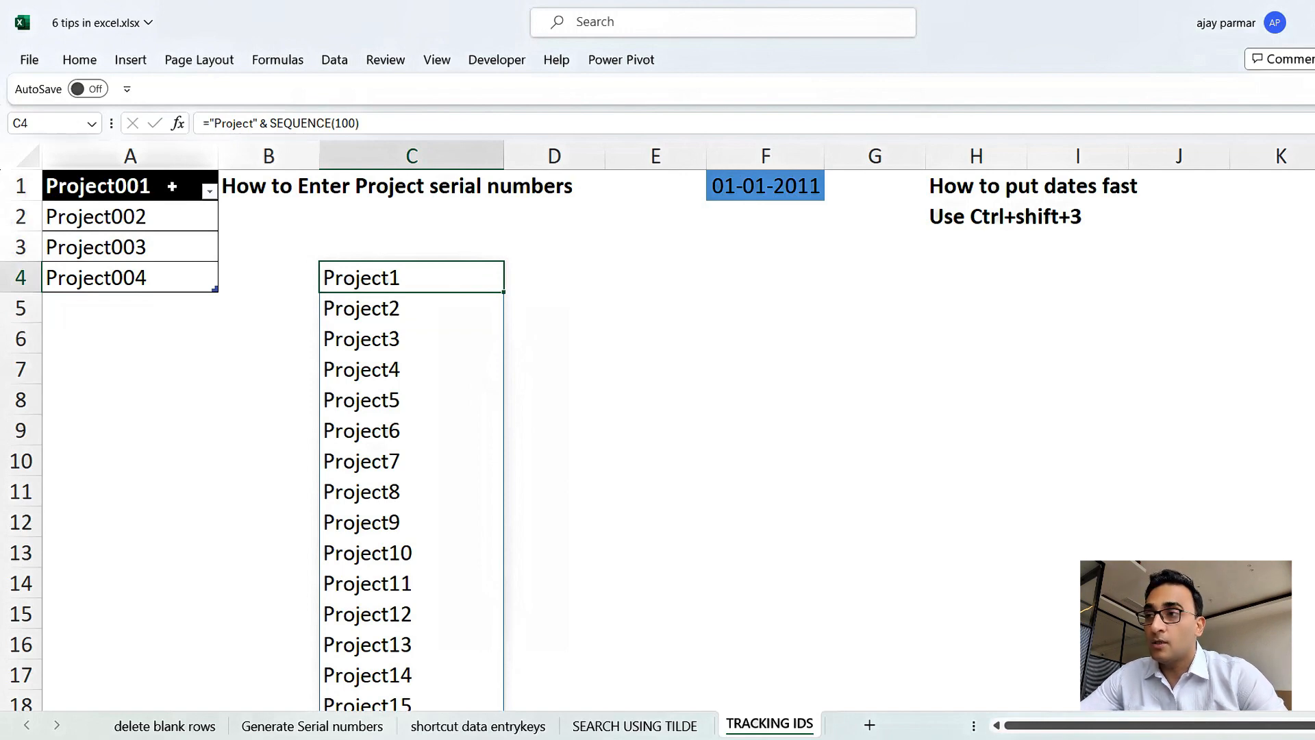
{"action": "left_click", "coordinate": [271, 125]}
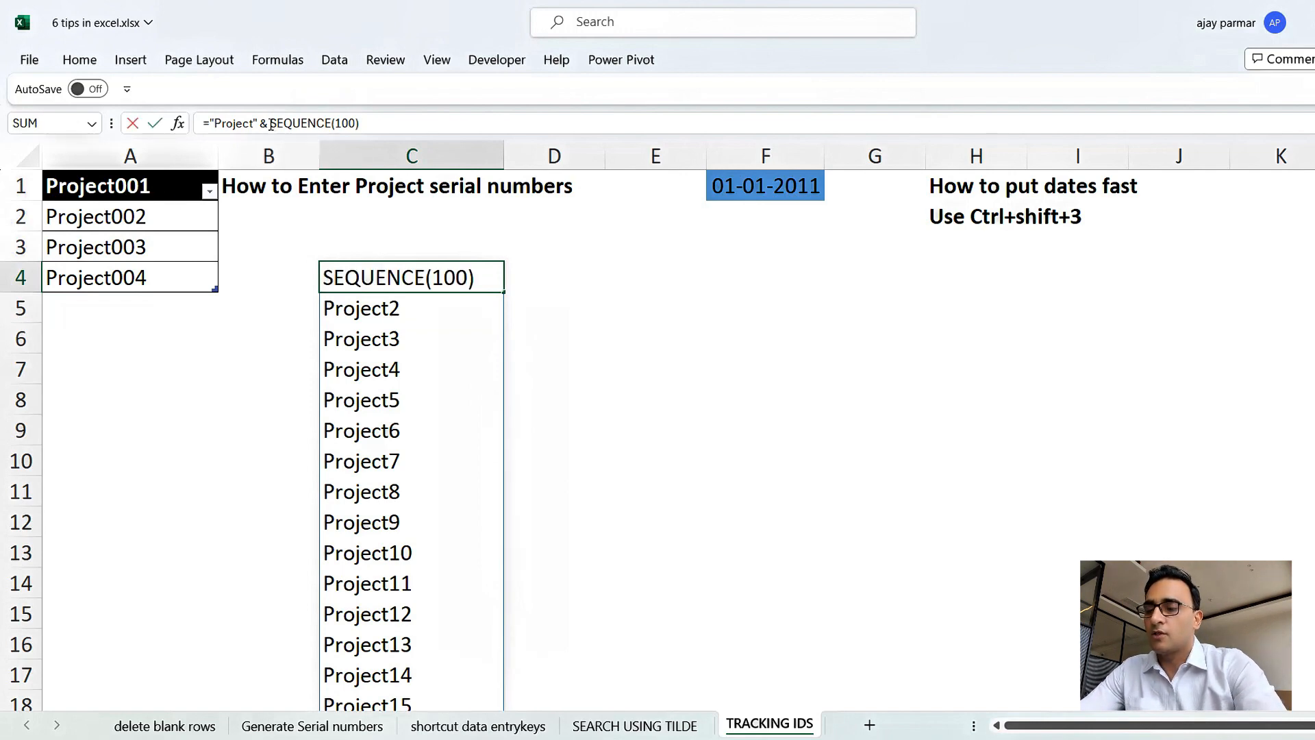
{"action": "type", "text": "text("}
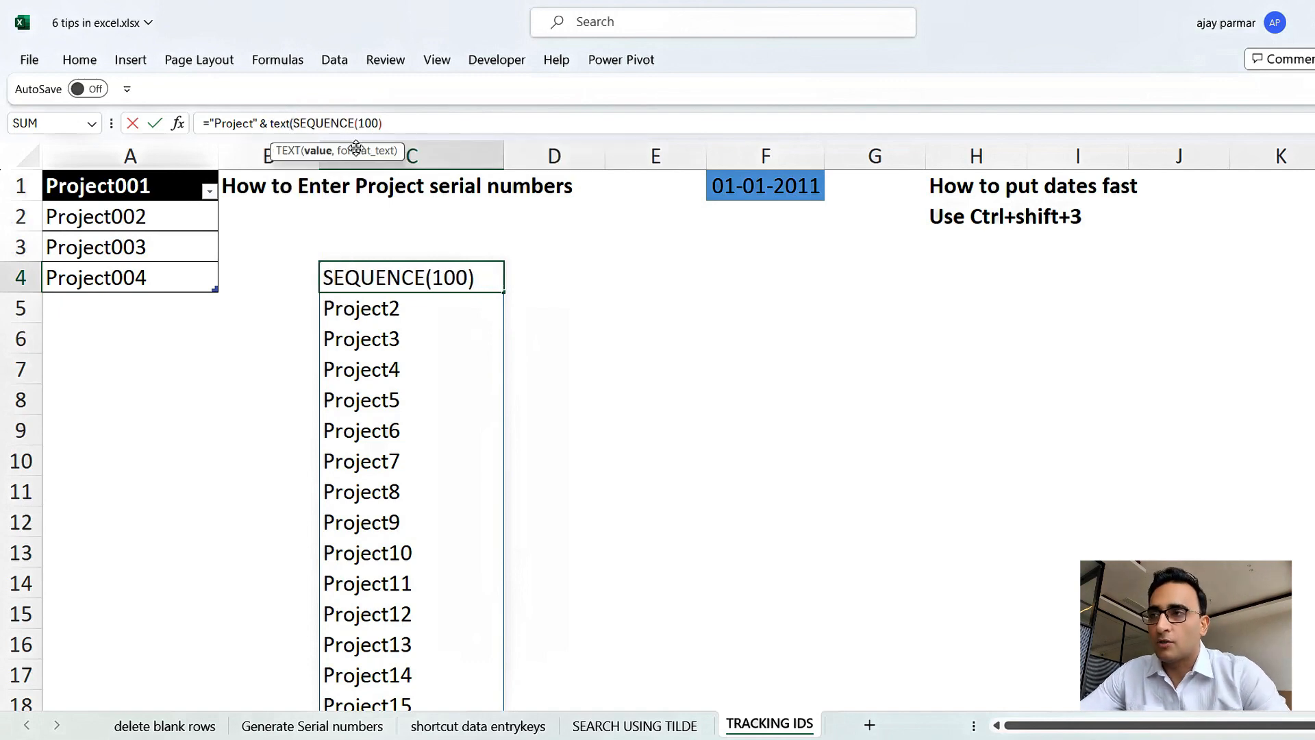
{"action": "left_click", "coordinate": [435, 126]}
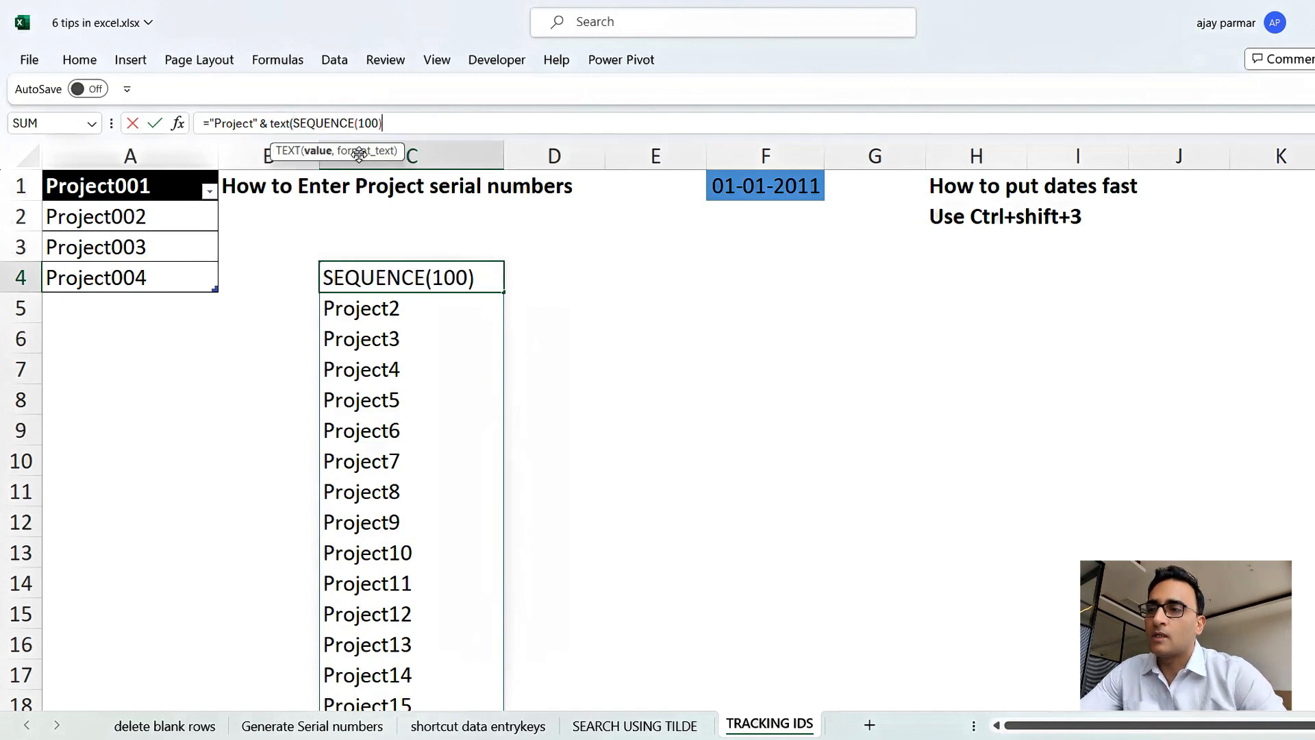
{"action": "type", "text": ","}
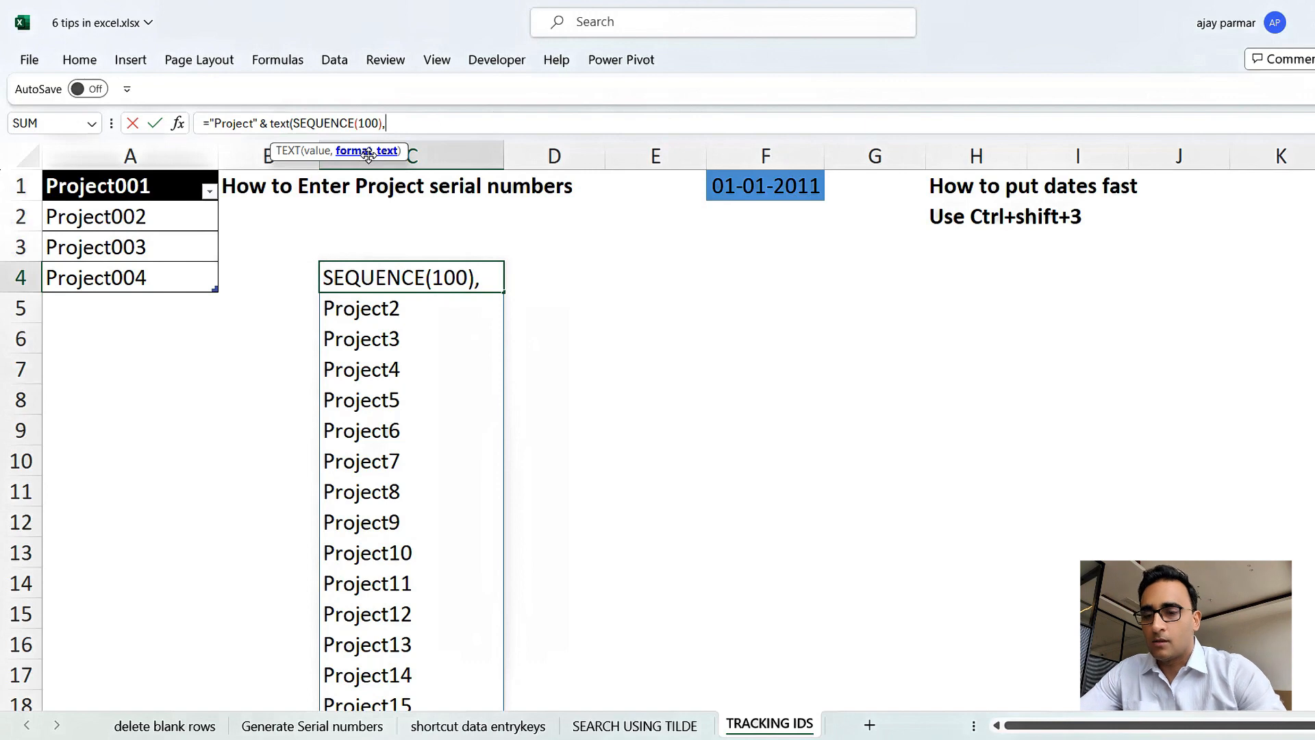
{"action": "type", "text": "\"000"}
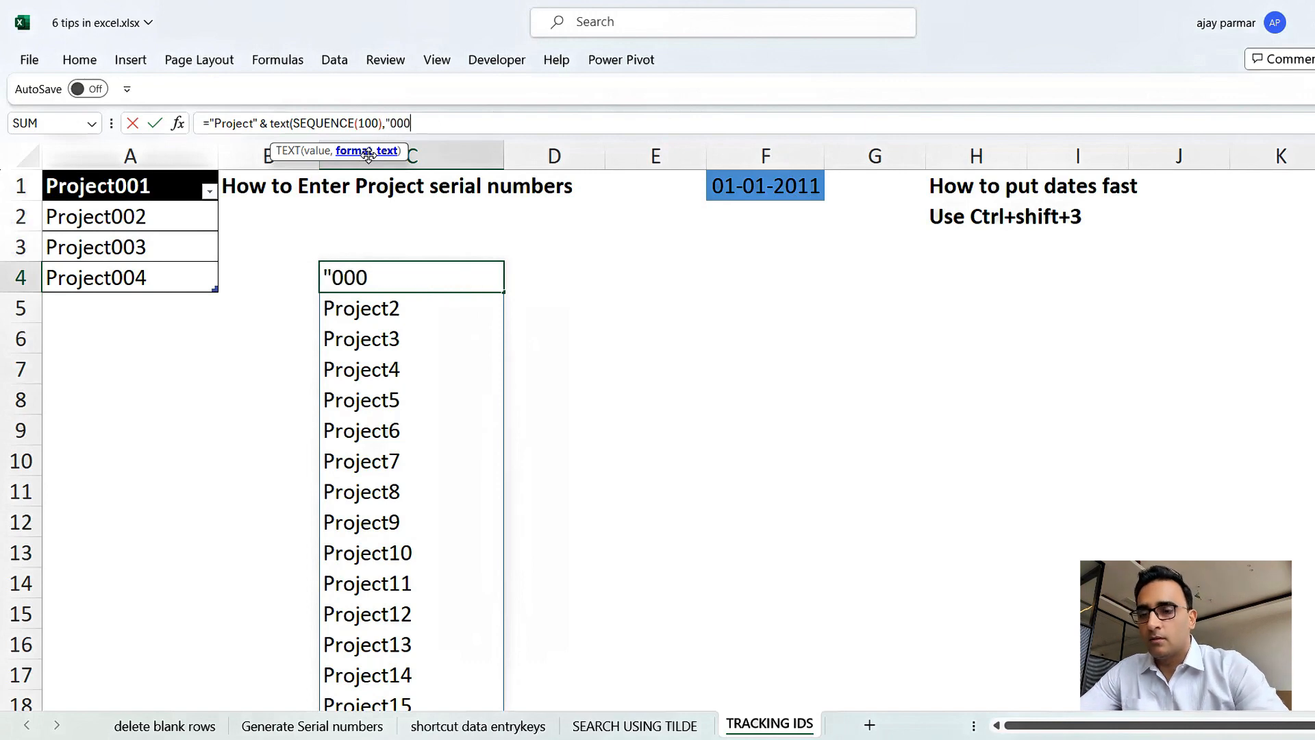
{"action": "type", "text": "\")"}
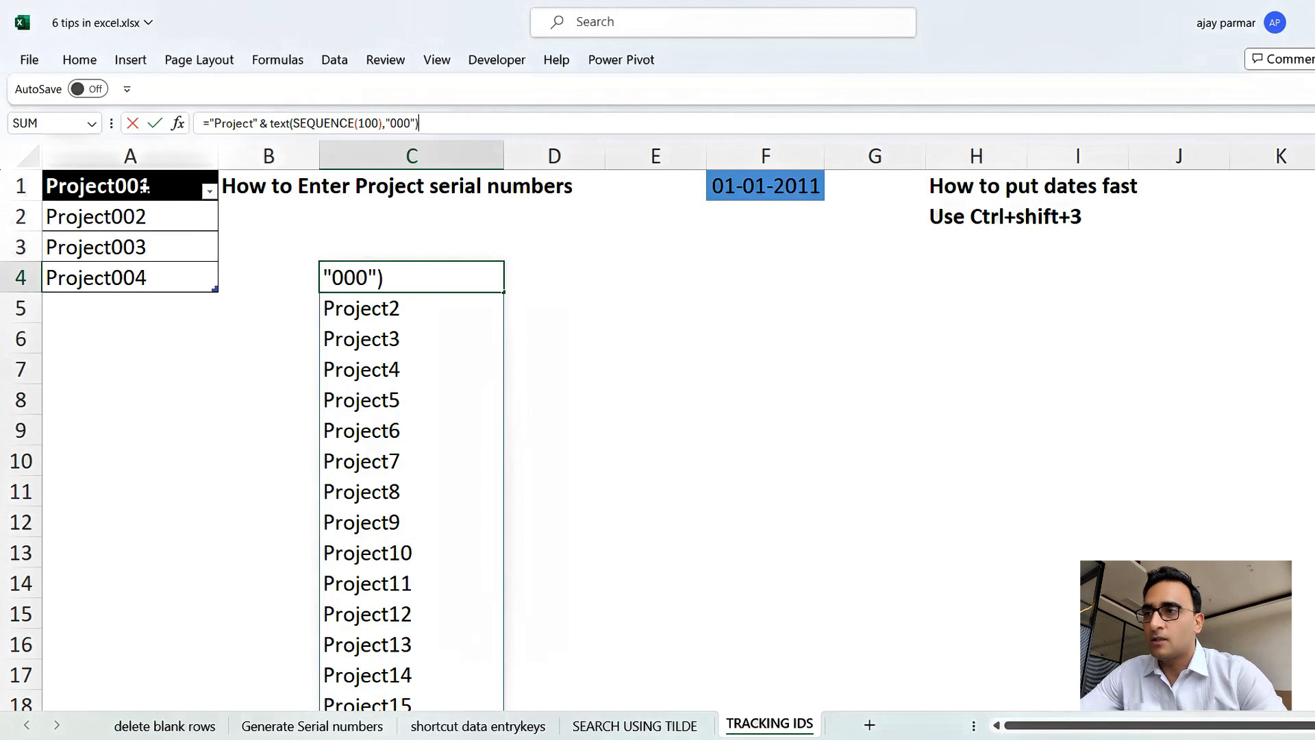
{"action": "key", "text": "Return"}
Browse to the end of the spilled Project IDs in column C and back to C4.
{"action": "key", "text": "Up"}
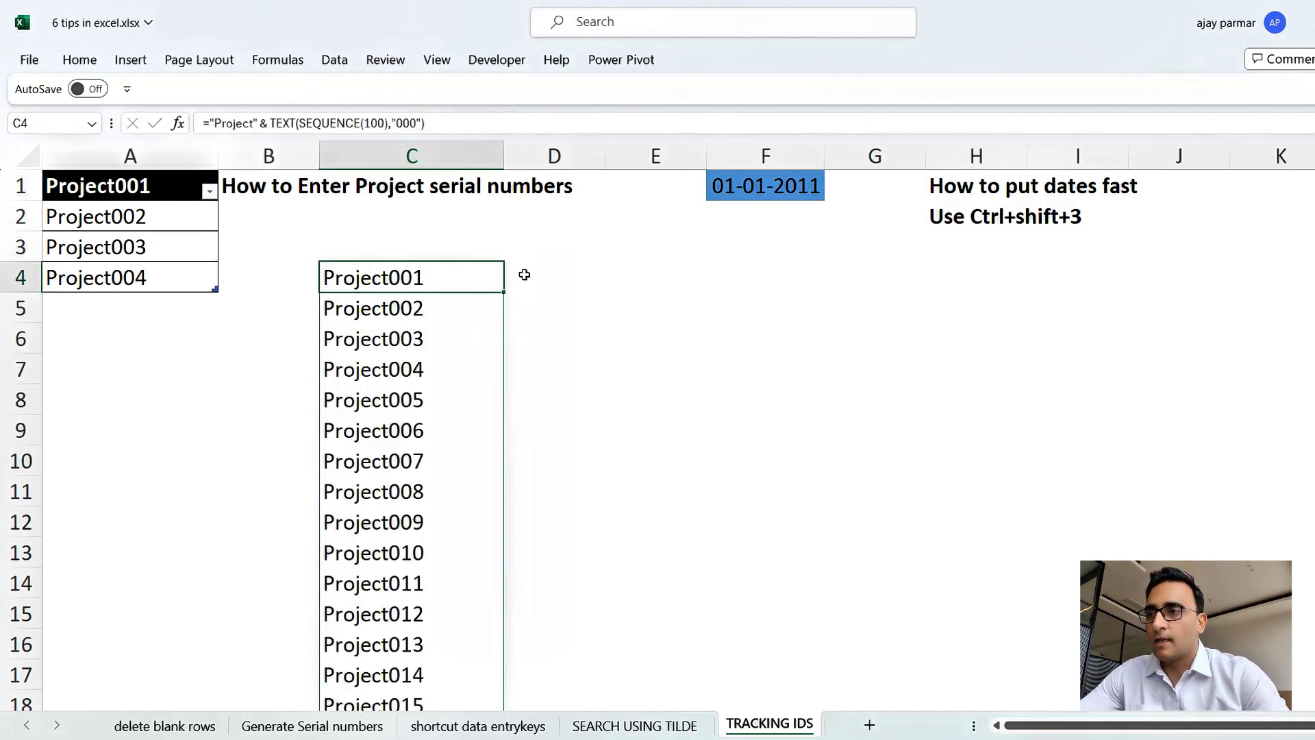
{"action": "key", "text": "ctrl+Down"}
{"action": "key", "text": "ctrl+Up"}
{"action": "key", "text": "ctrl+Up"}
{"action": "key", "text": "Down"}
{"action": "key", "text": "Down"}
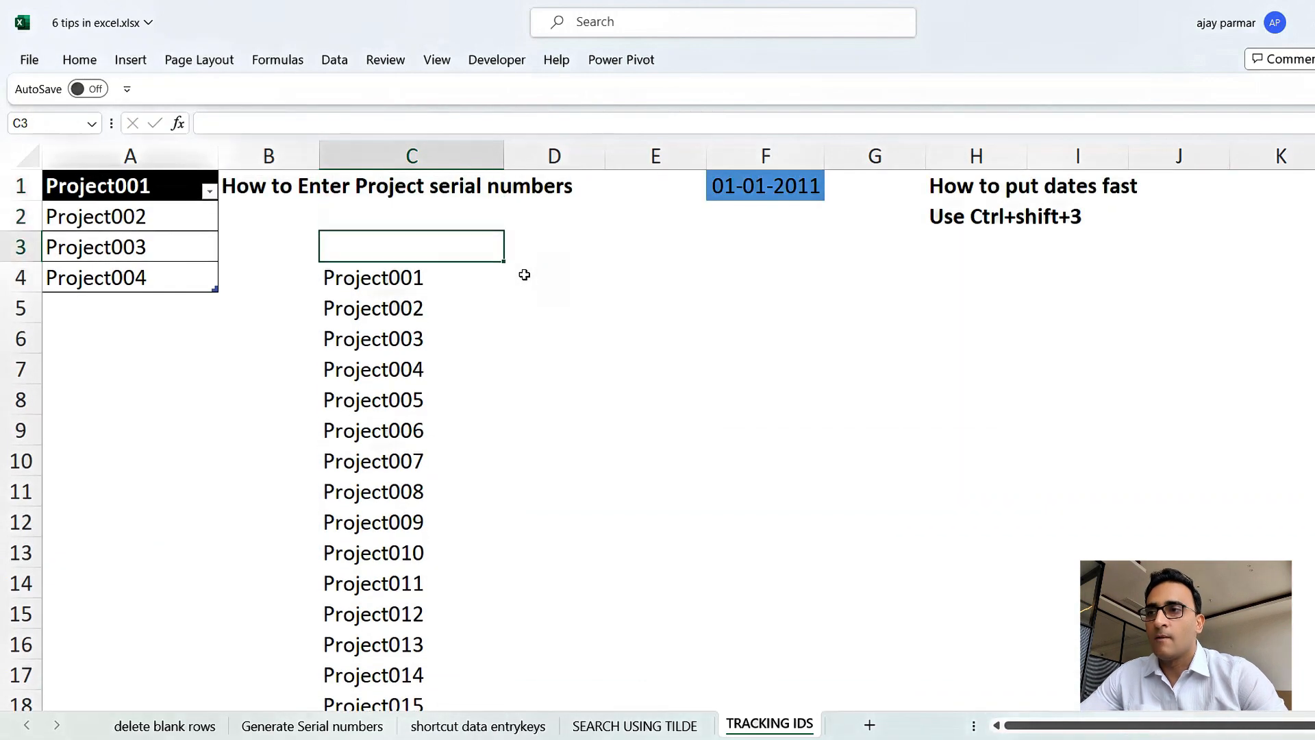
{"action": "key", "text": "Down"}
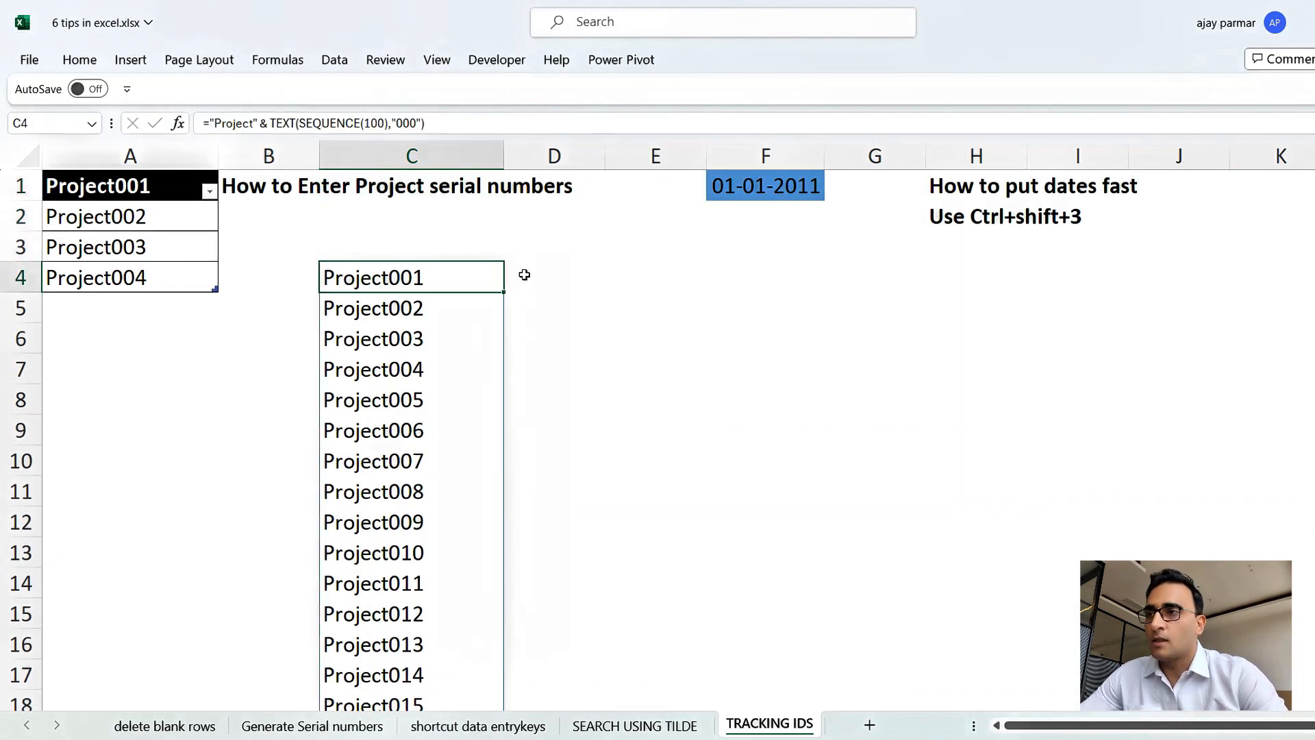
Fill the date in F1 down to row 15, then undo the fill.
{"action": "left_click", "coordinate": [734, 257]}
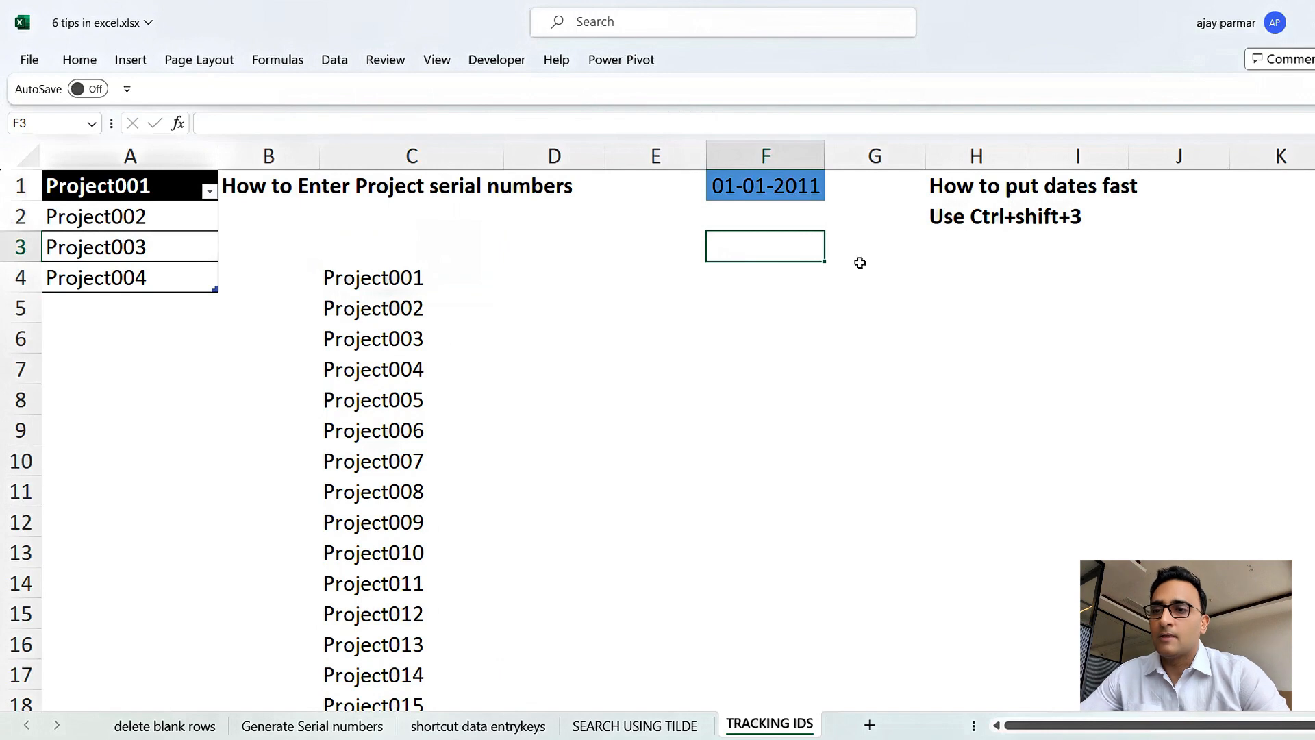
{"action": "key", "text": "Up"}
{"action": "key", "text": "Up"}
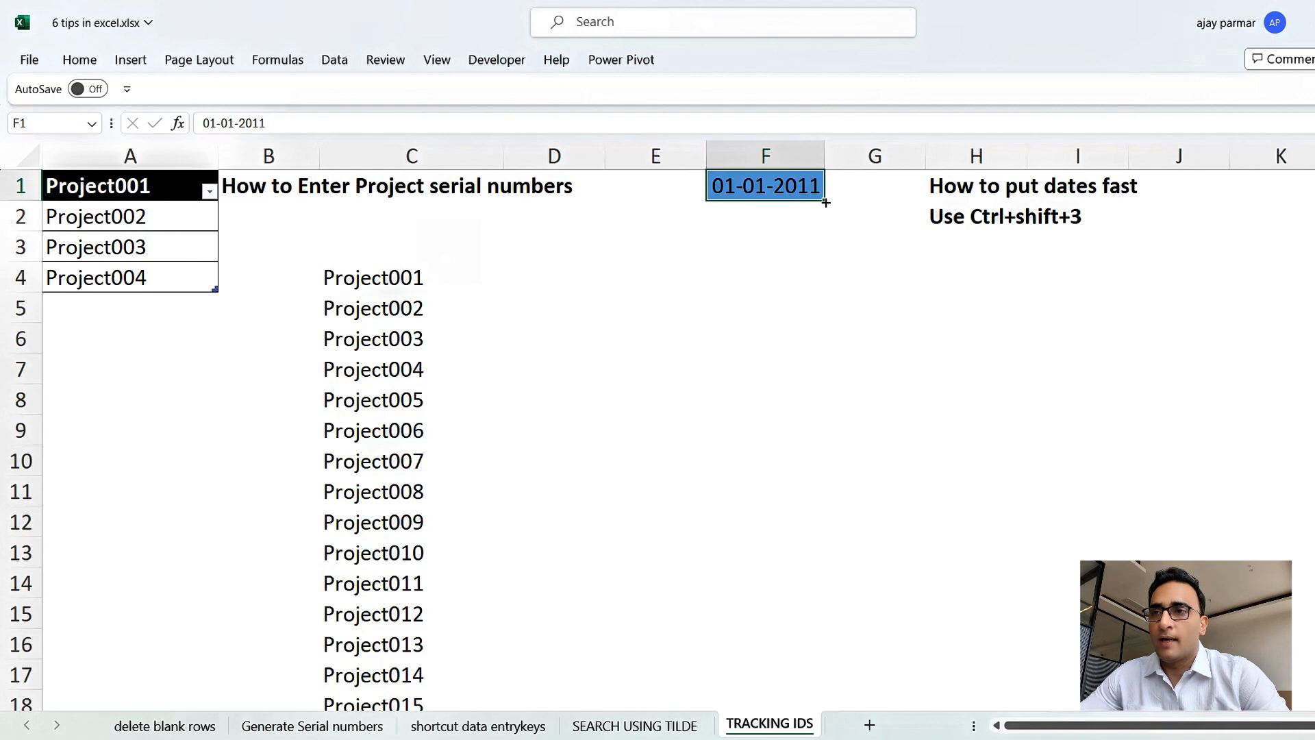
{"action": "left_click_drag", "start_coordinate": [826, 202], "coordinate": [833, 629]}
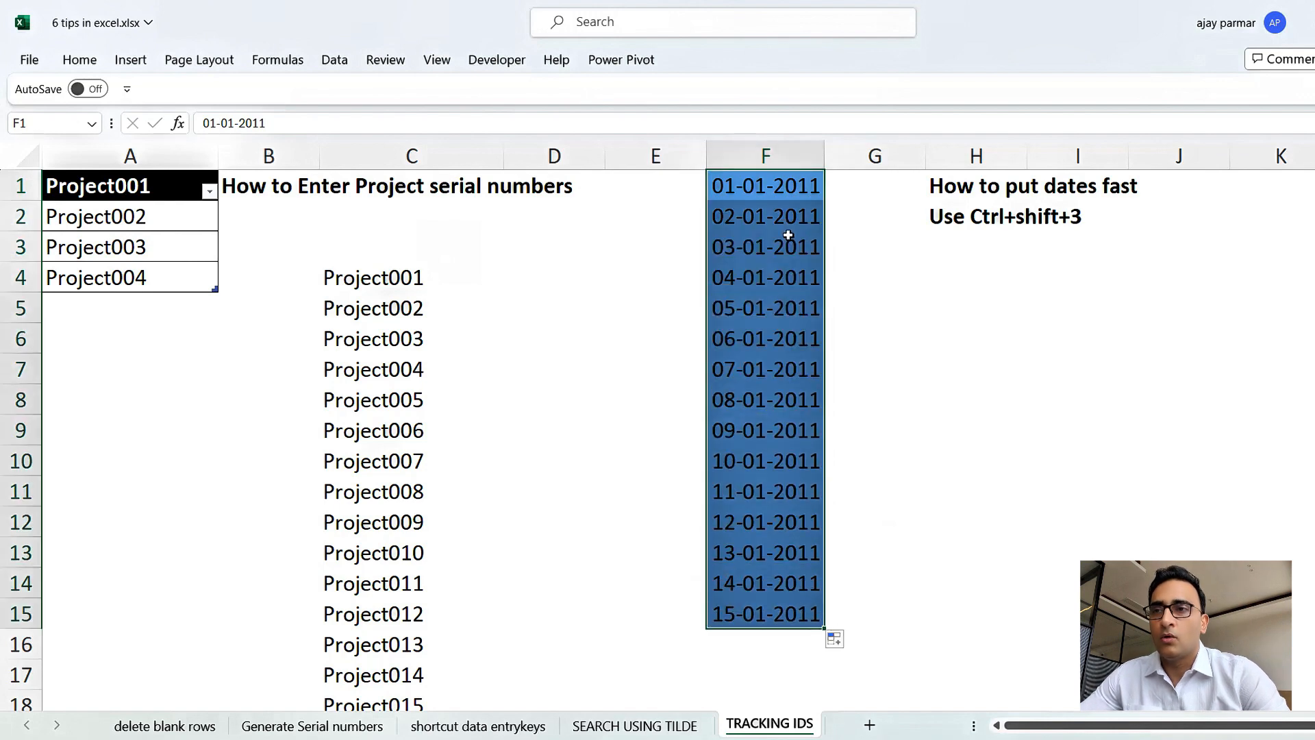
{"action": "left_click", "coordinate": [766, 222]}
{"action": "key", "text": "shift+Return"}
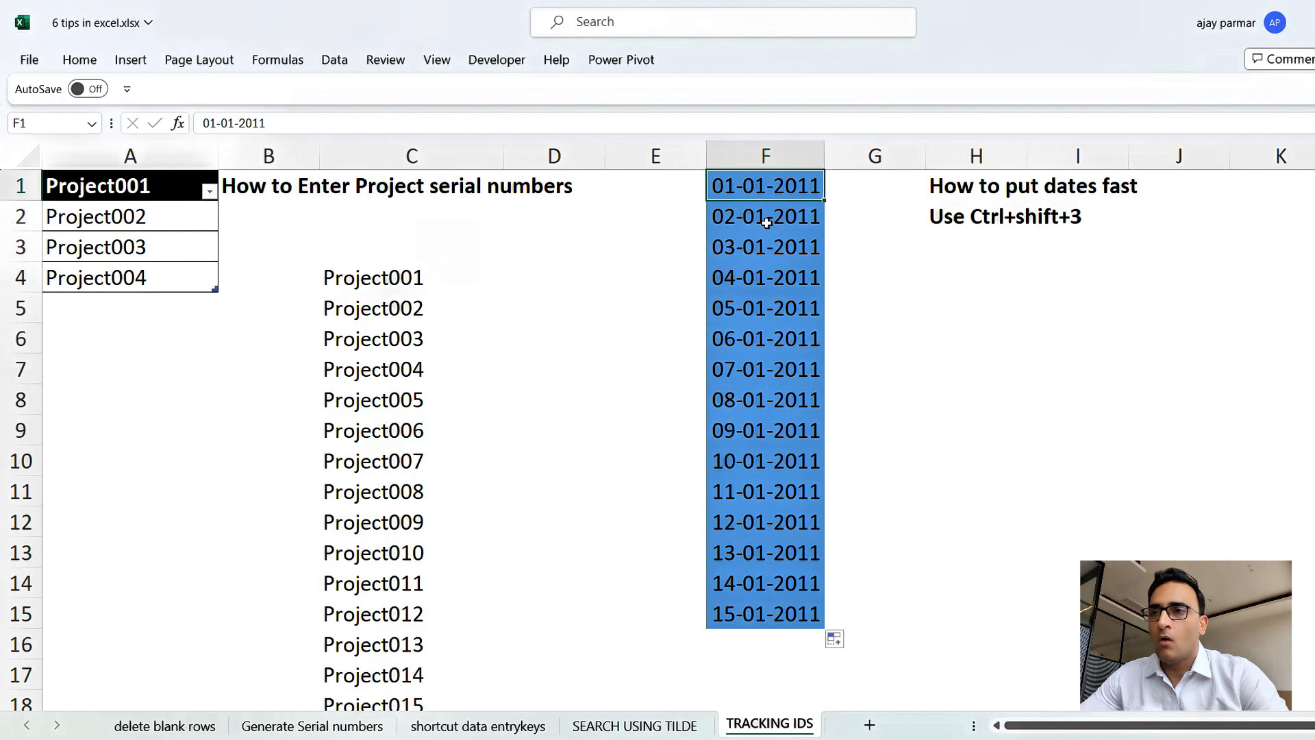
{"action": "key", "text": "ctrl+z"}
{"action": "left_click", "coordinate": [766, 223]}
Enter the formula =SEQUENCE(100,,"1-1-2011") in cell H4 to generate consecutive dates.
{"action": "left_click", "coordinate": [869, 287]}
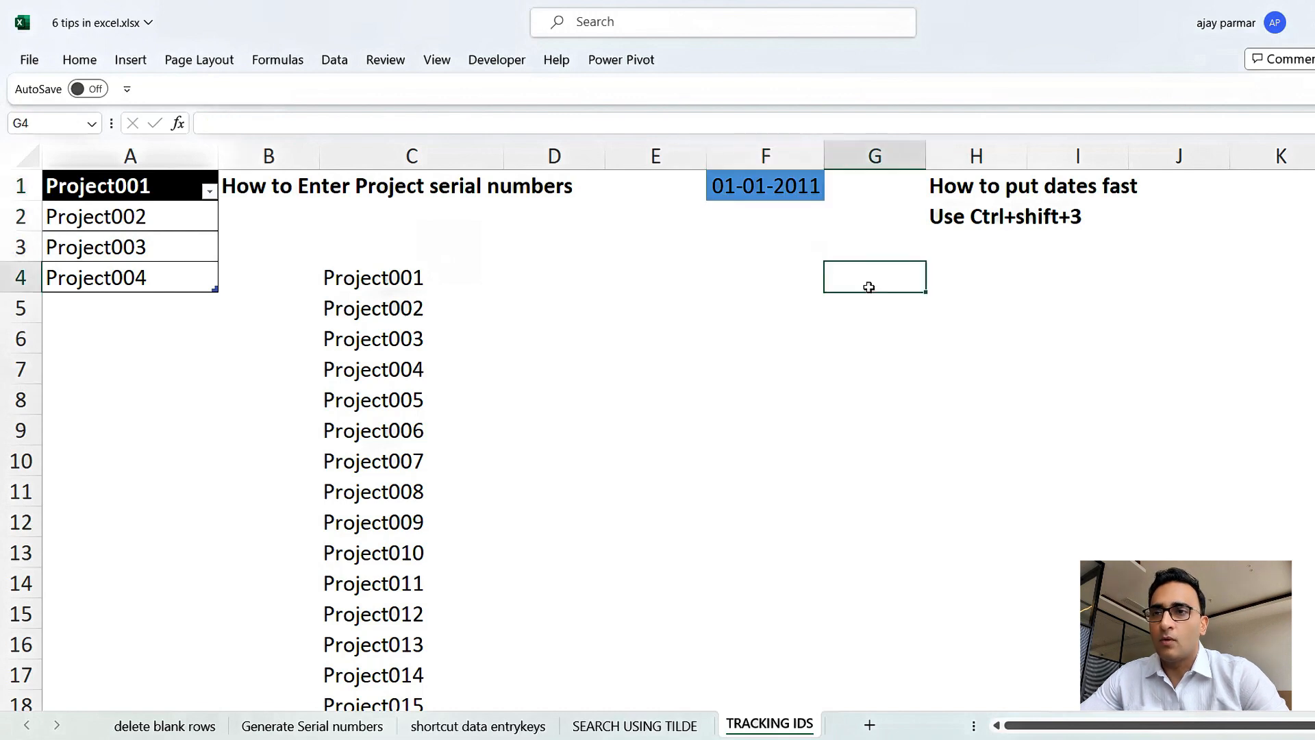
{"action": "left_click", "coordinate": [984, 283]}
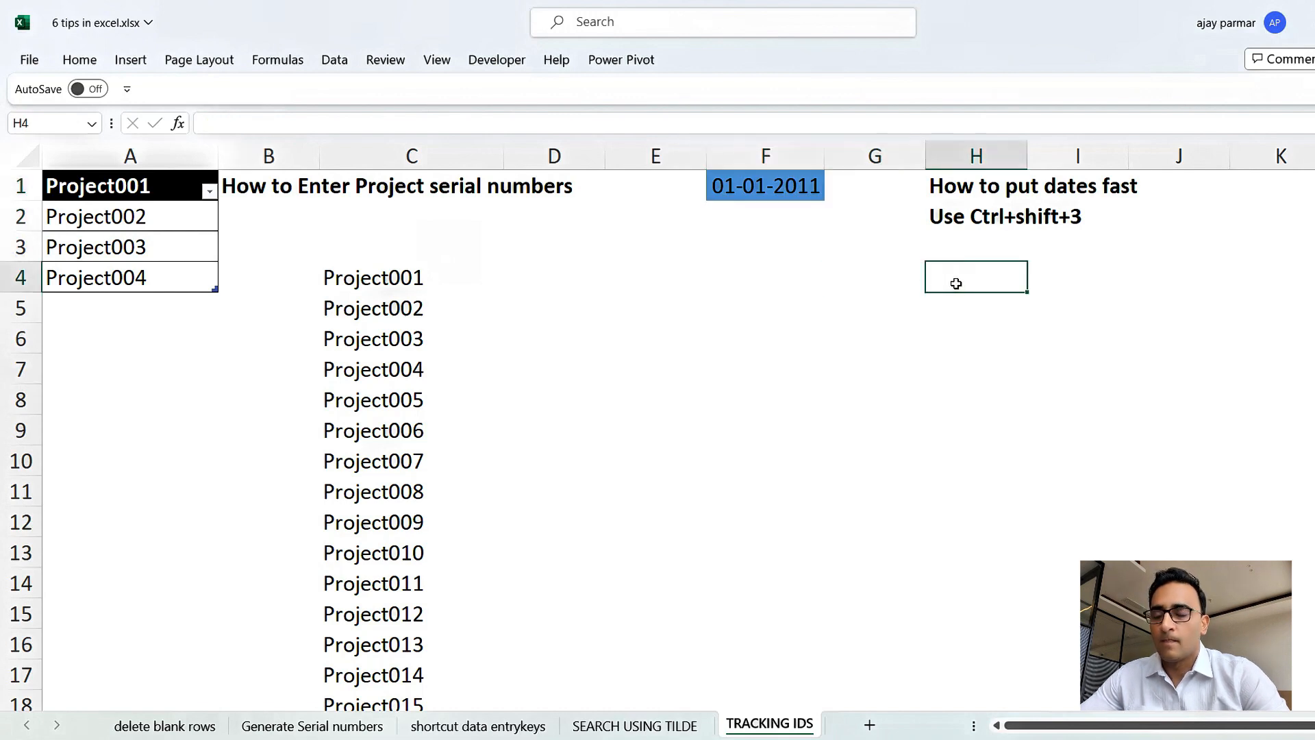
{"action": "type", "text": "=seq"}
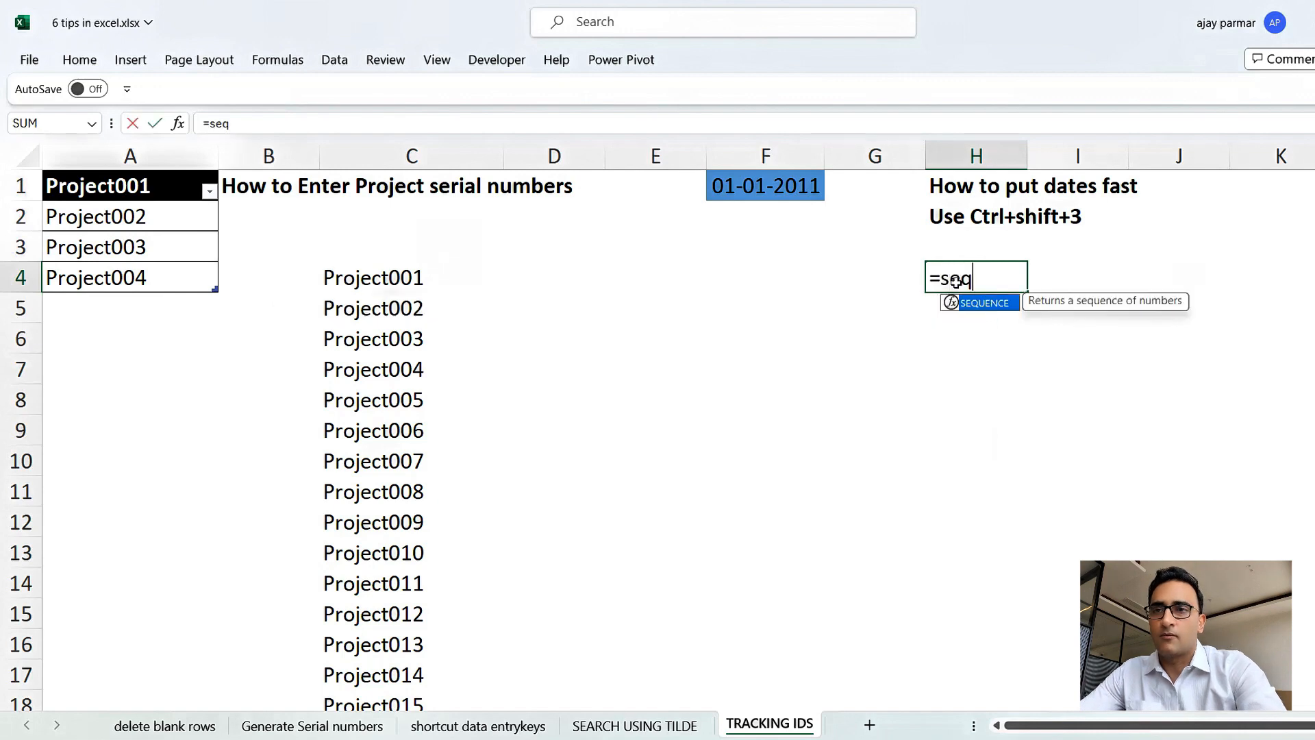
{"action": "key", "text": "Tab"}
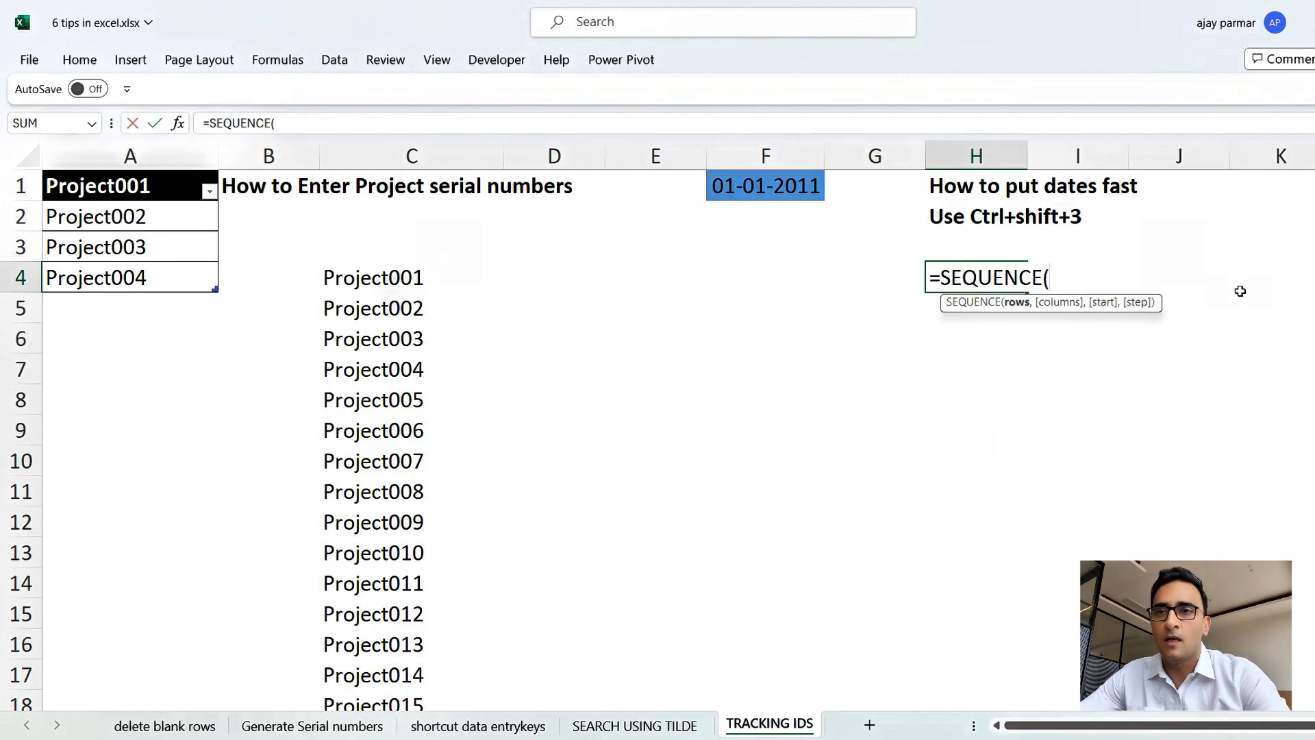
{"action": "type", "text": "100"}
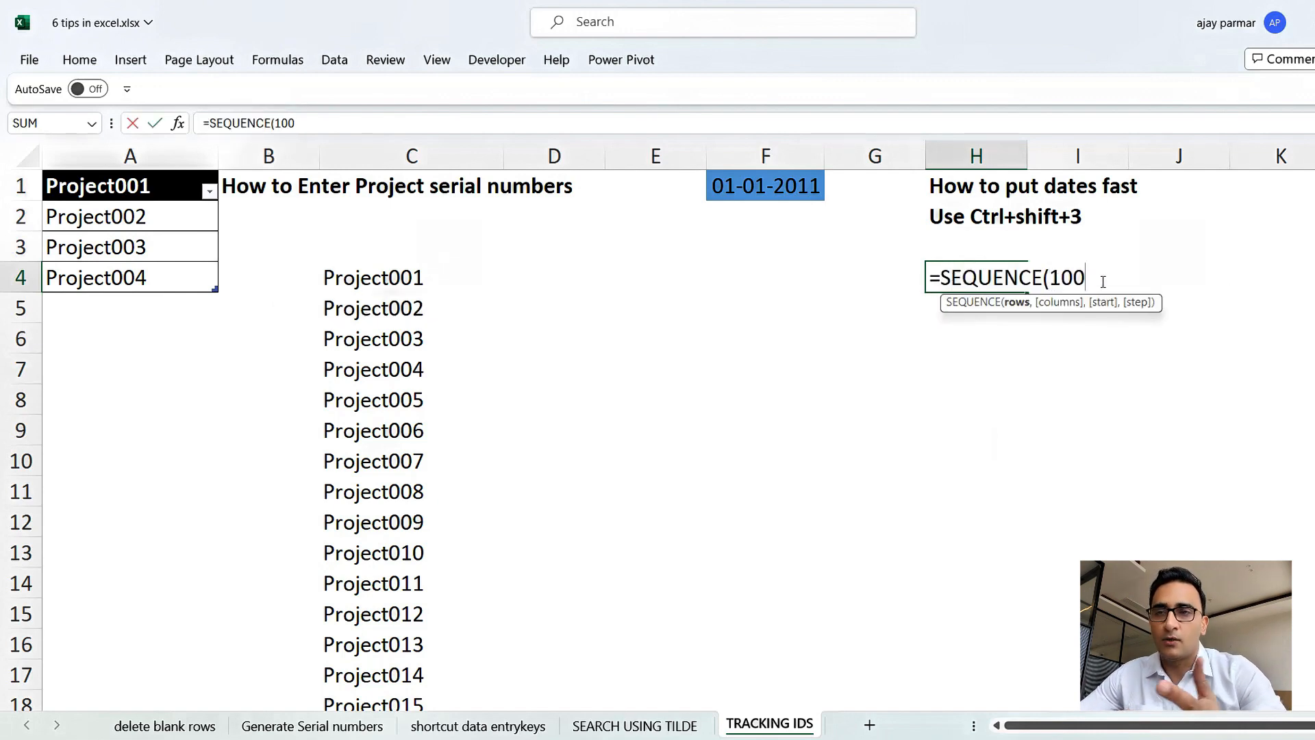
{"action": "type", "text": ","}
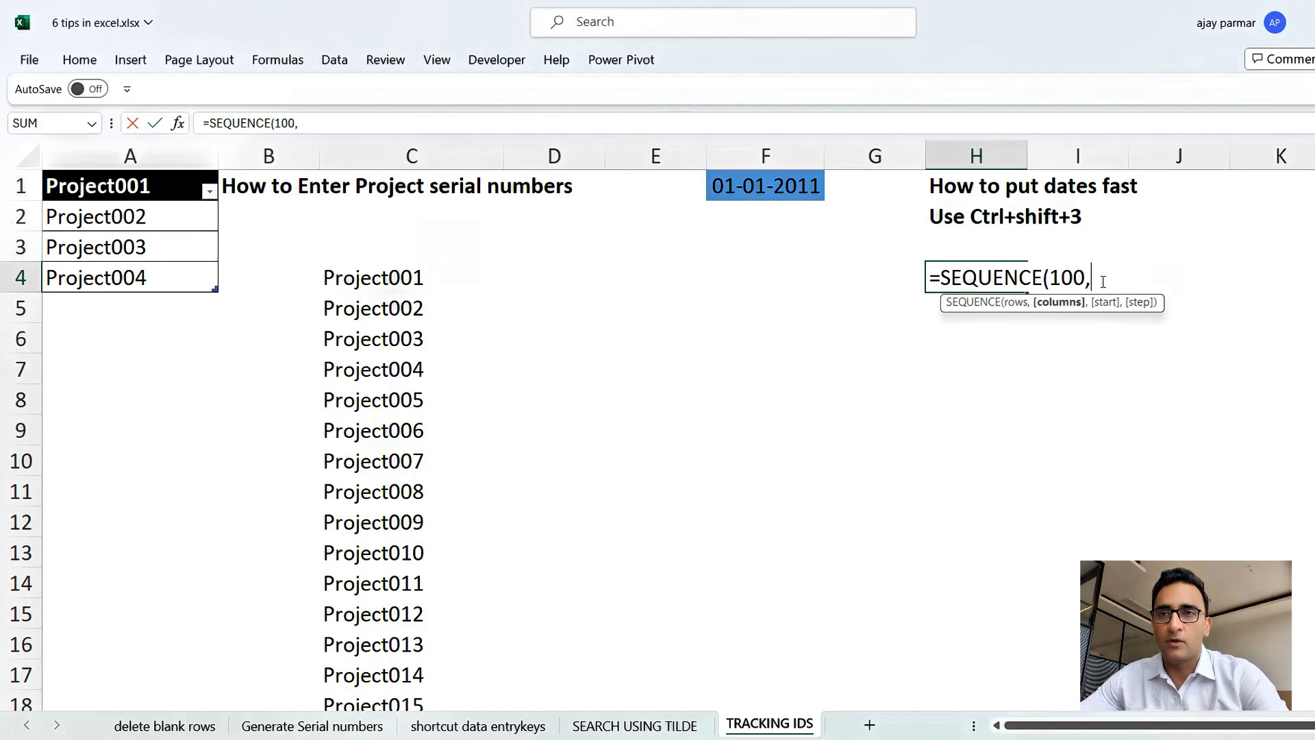
{"action": "type", "text": ","}
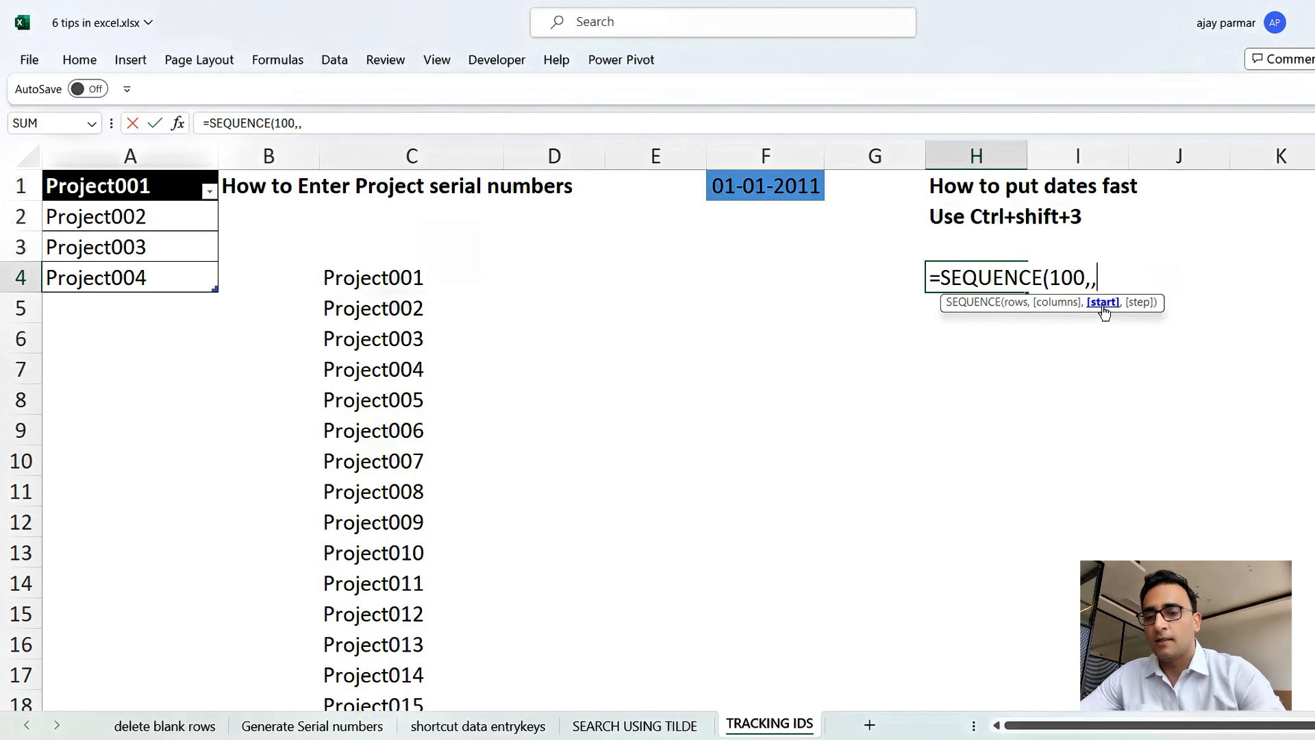
{"action": "type", "text": "\"1-1-20"}
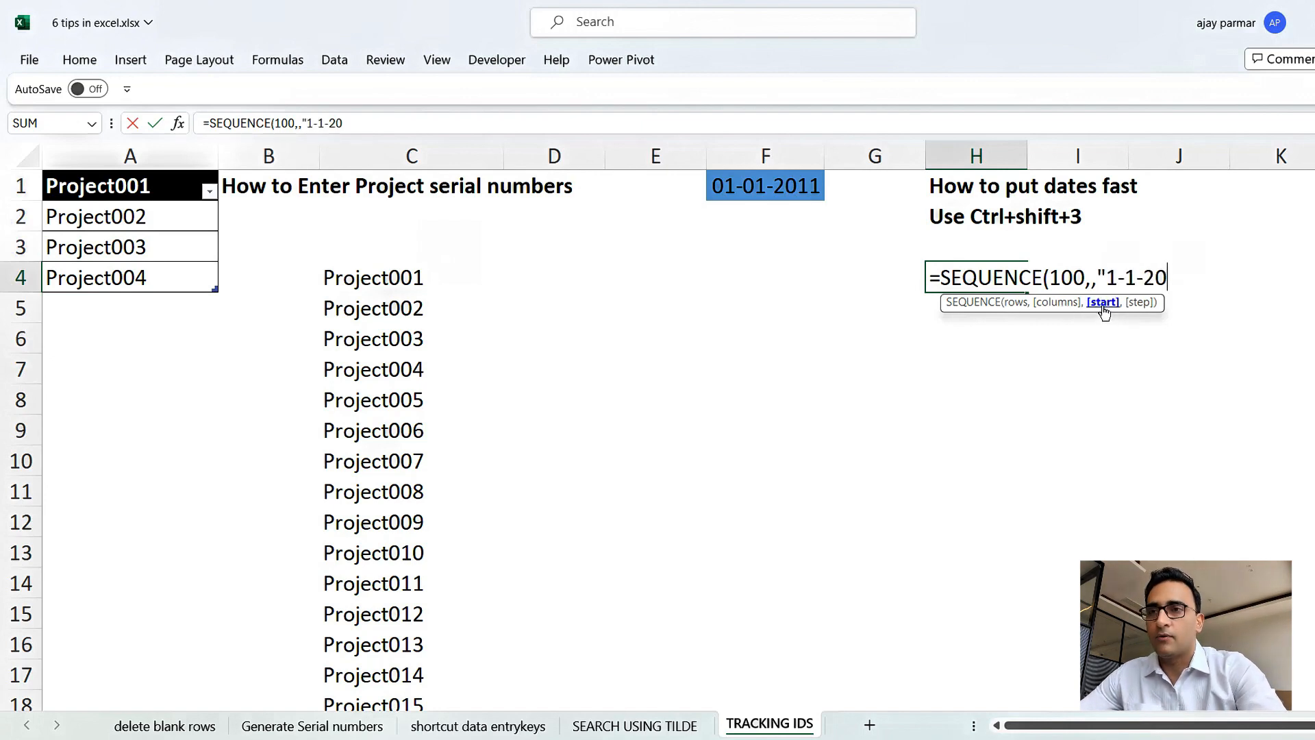
{"action": "type", "text": "11\")"}
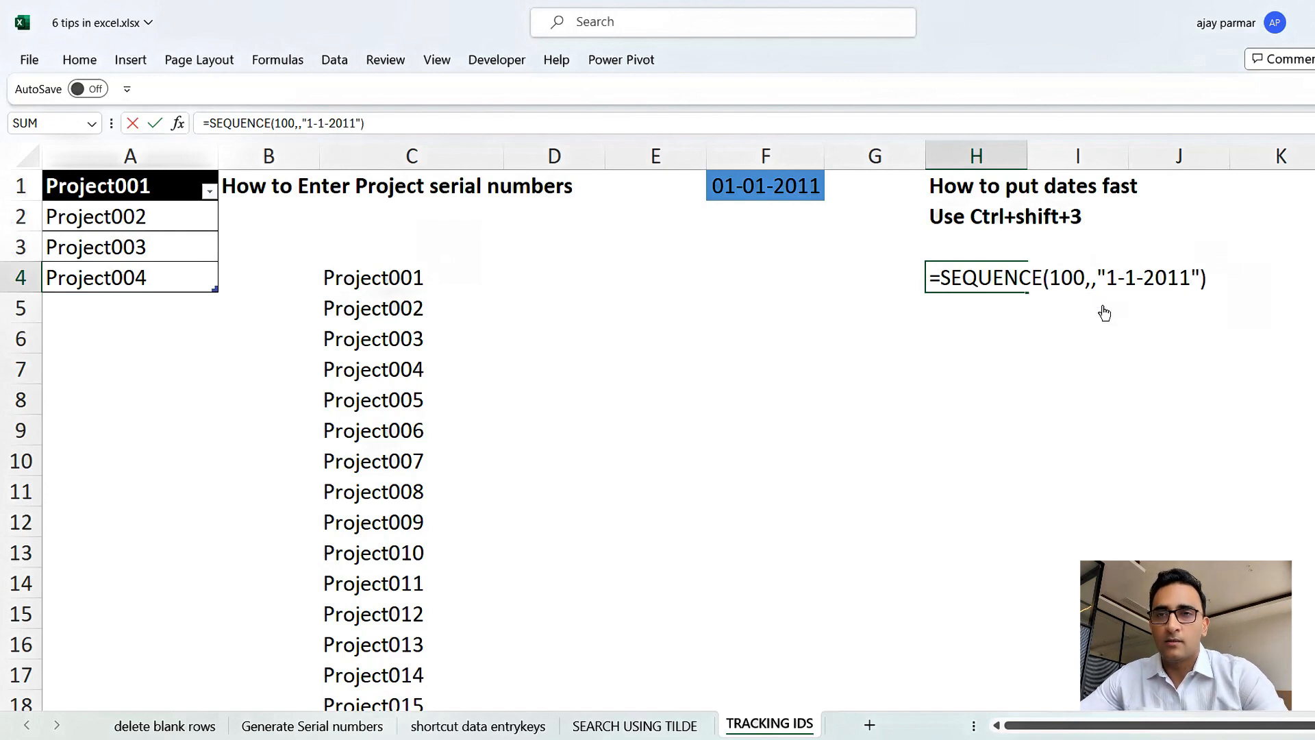
{"action": "key", "text": "Return"}
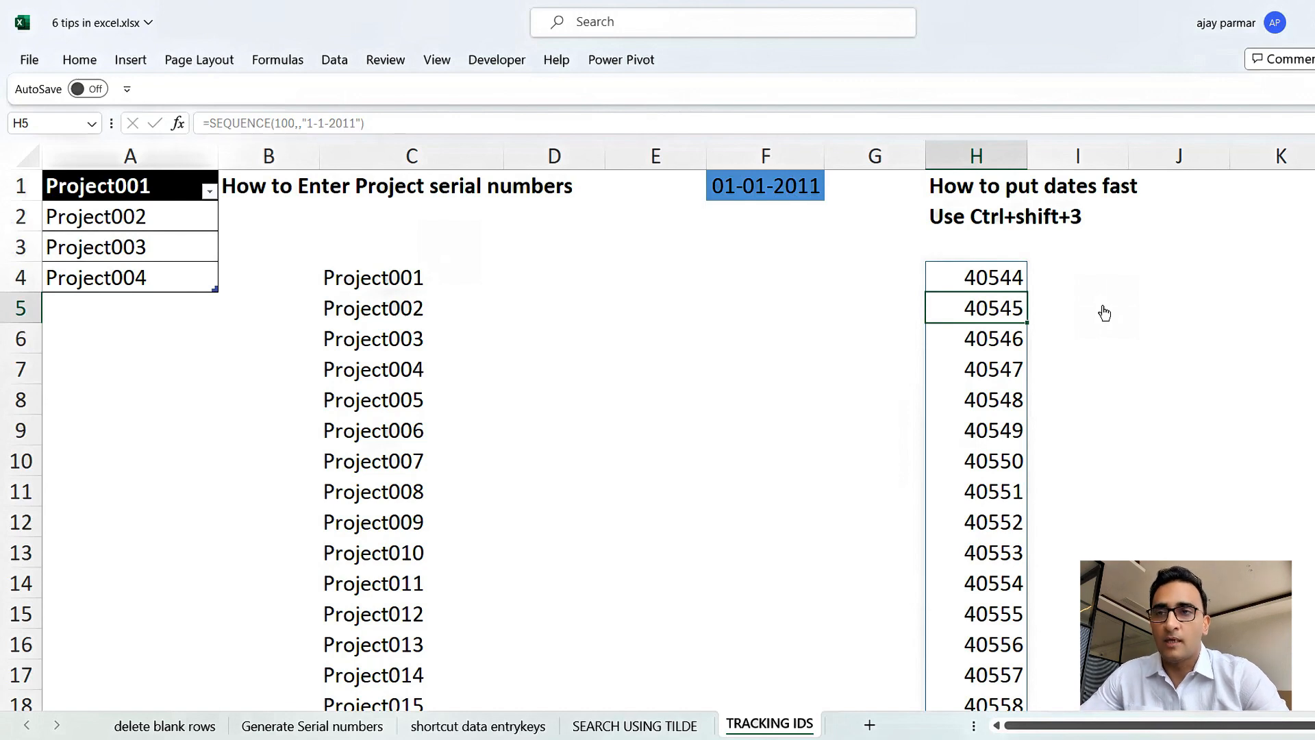
Select the spilled results in column H and apply the date format to them.
{"action": "key", "text": "Up"}
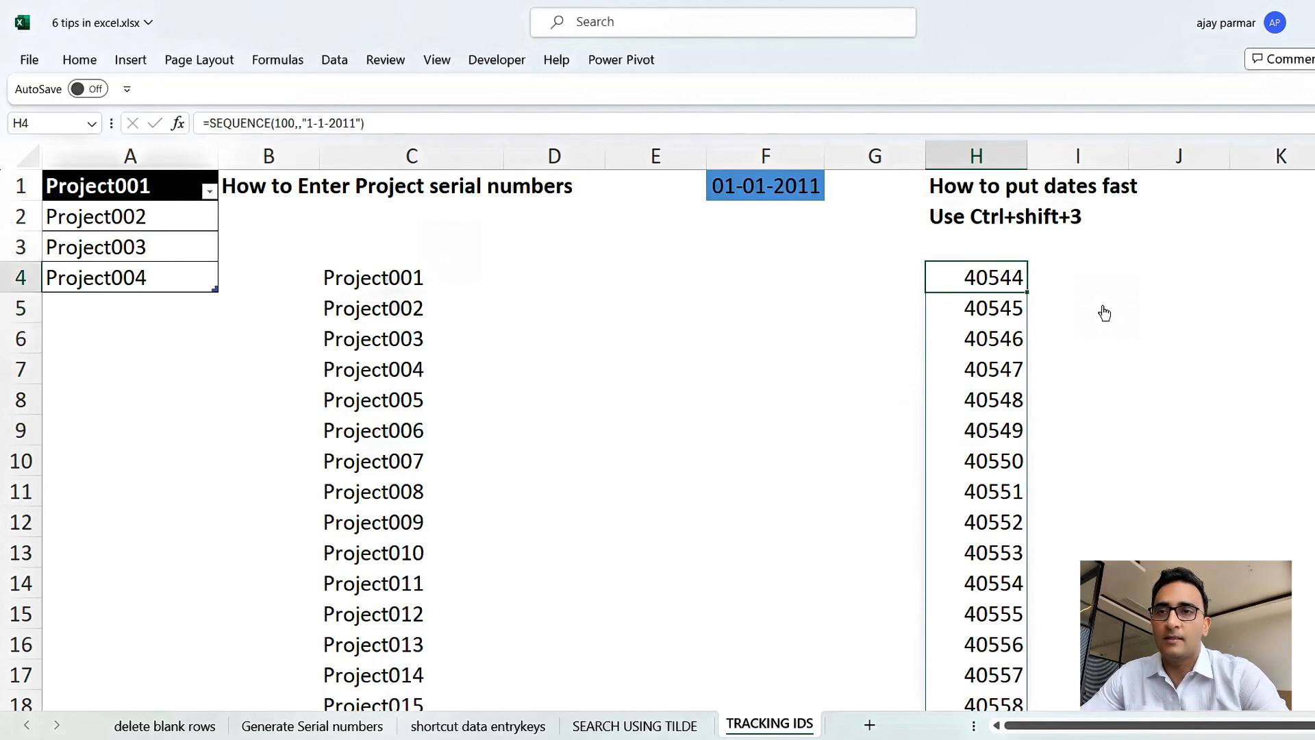
{"action": "key", "text": "ctrl+shift+Down"}
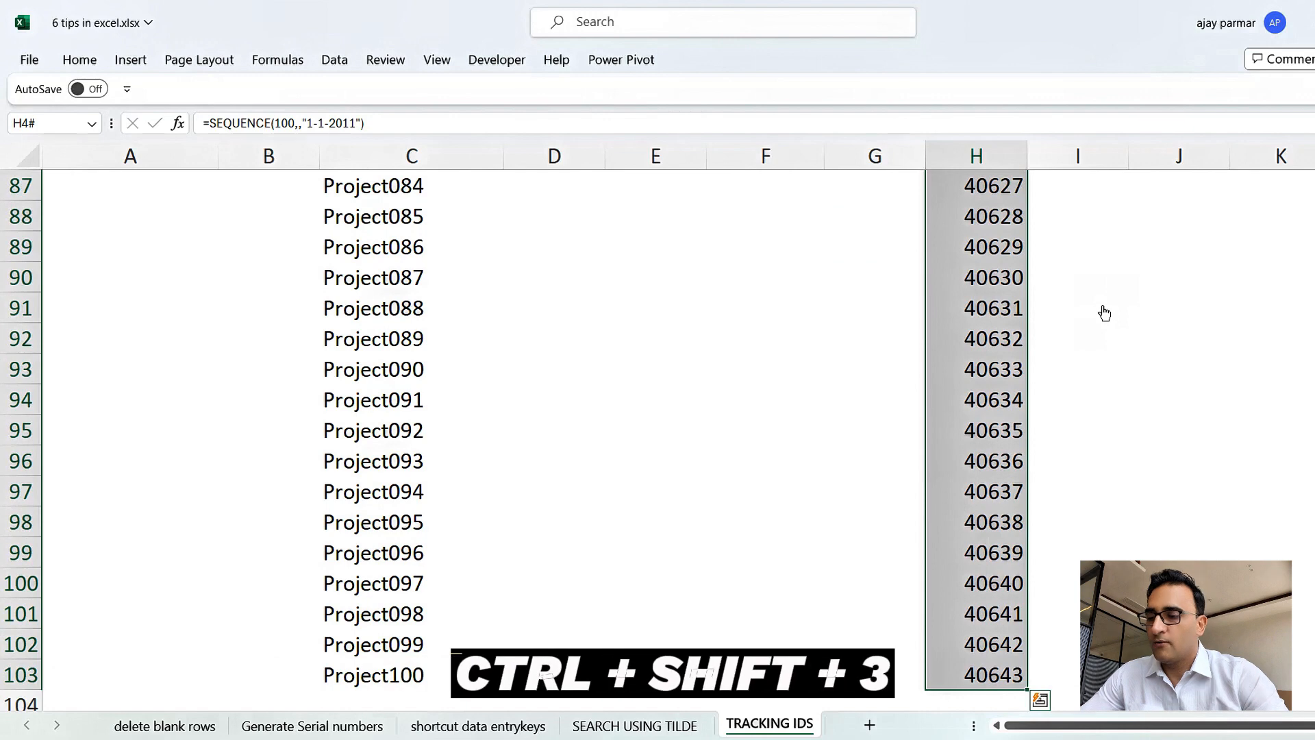
{"action": "key", "text": "ctrl+shift+3"}
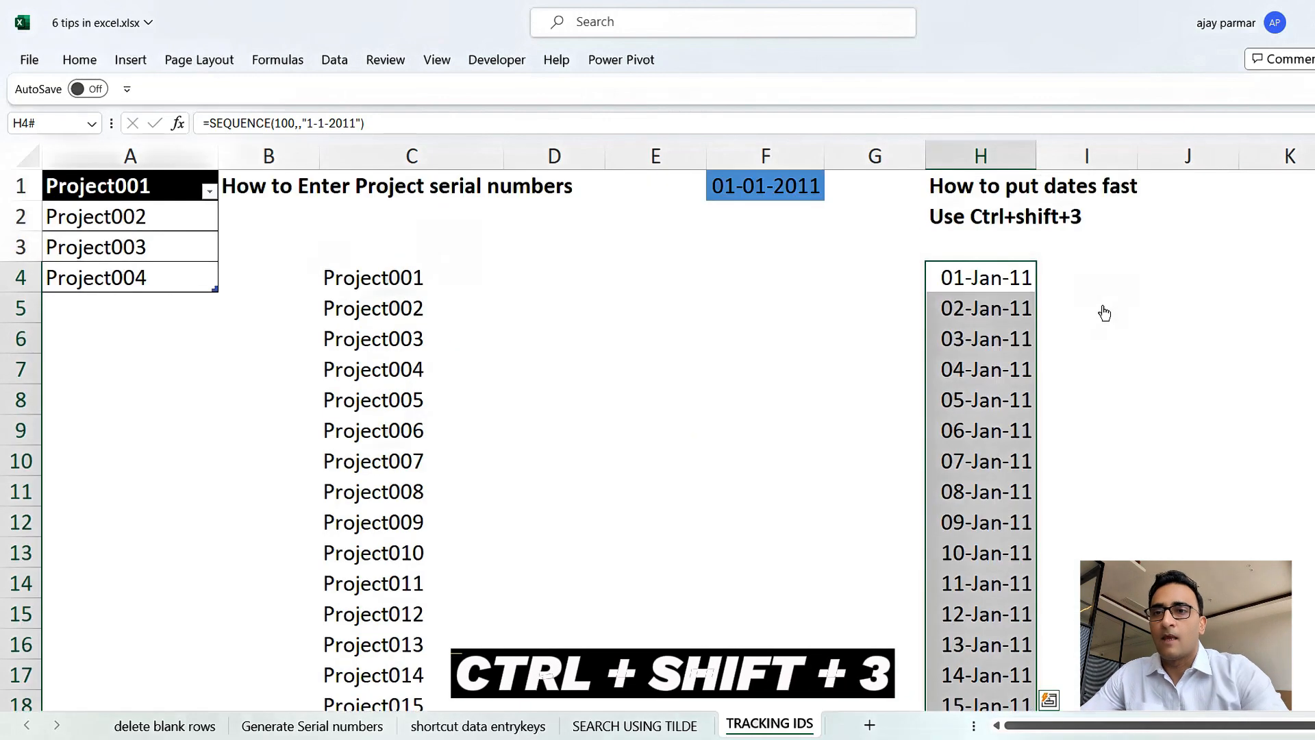
{"action": "left_click", "coordinate": [982, 274]}
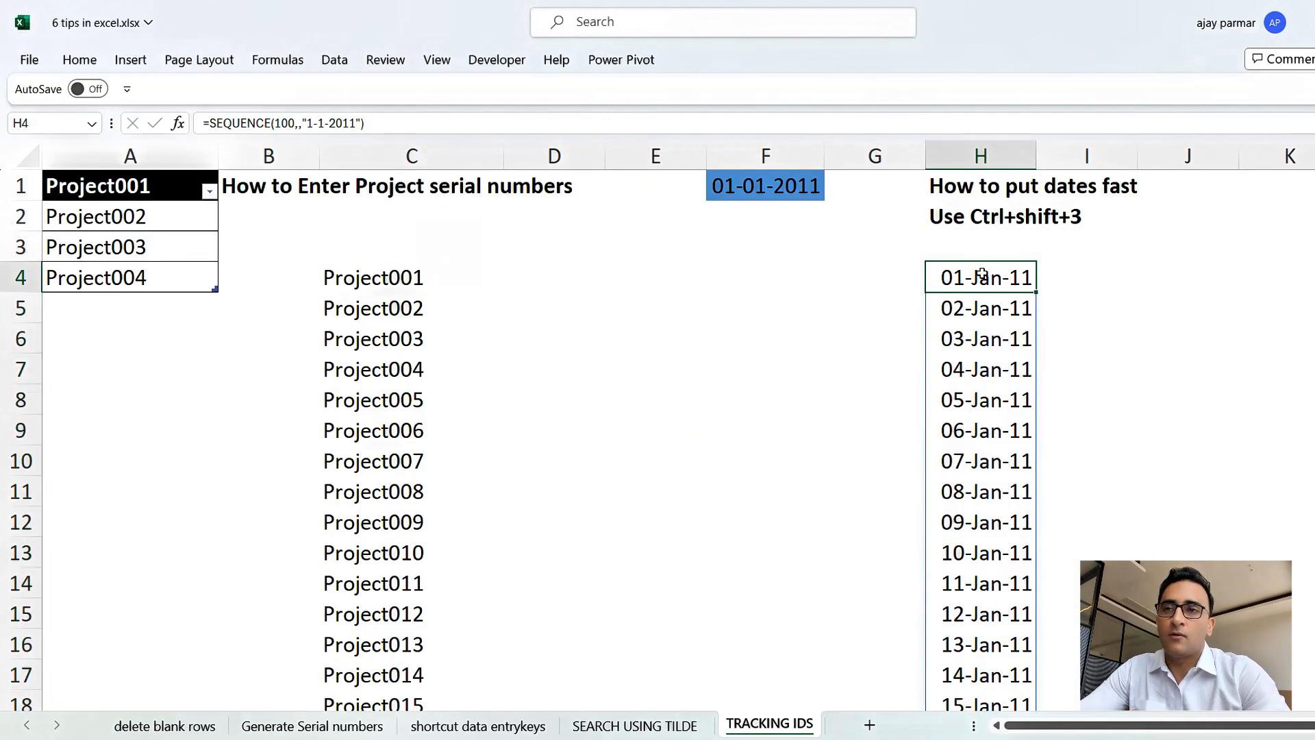